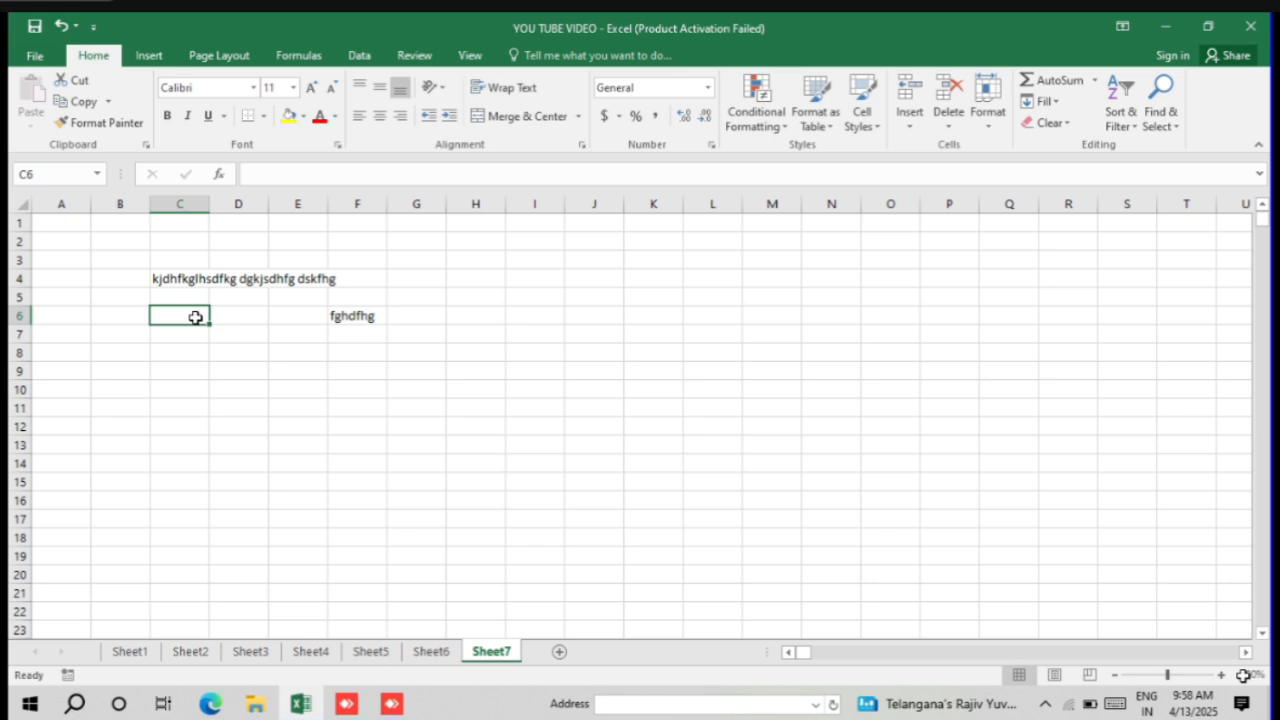
Step: Clear the leftover sample text from the range B3:H9 on Sheet7
click(90, 79)
drag(137, 260, 446, 363)
key(Delete)
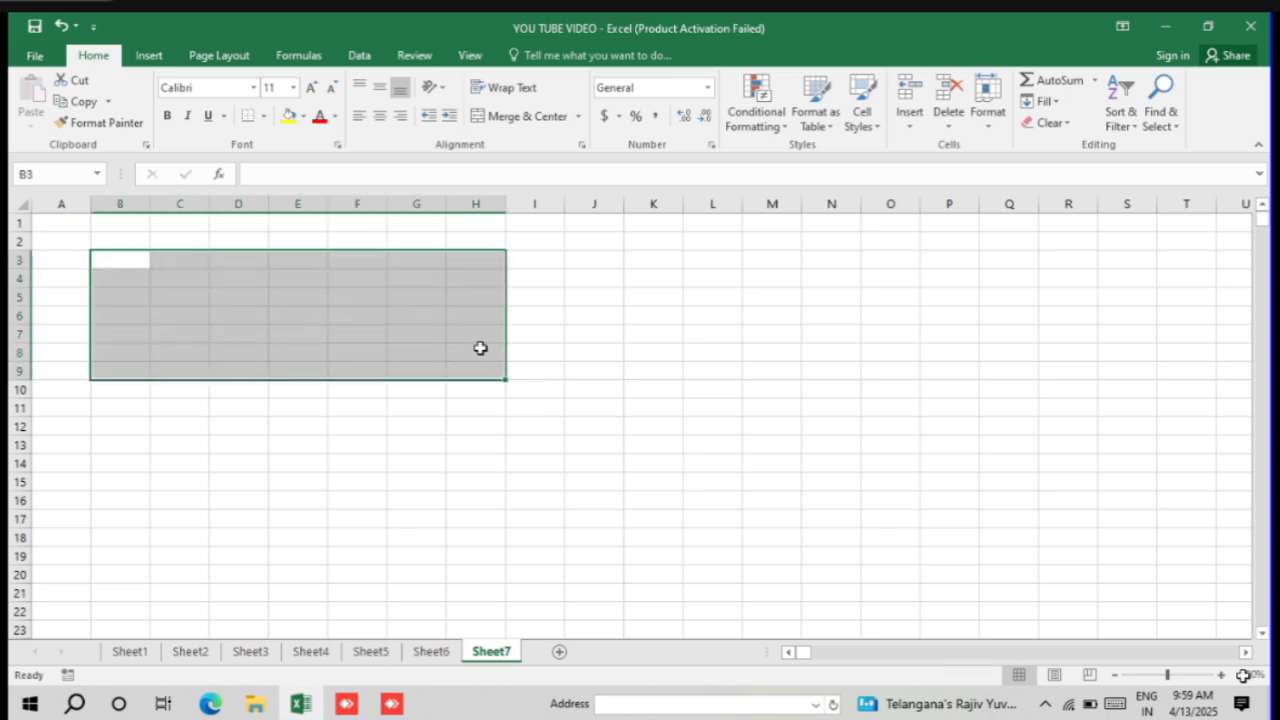
click(568, 316)
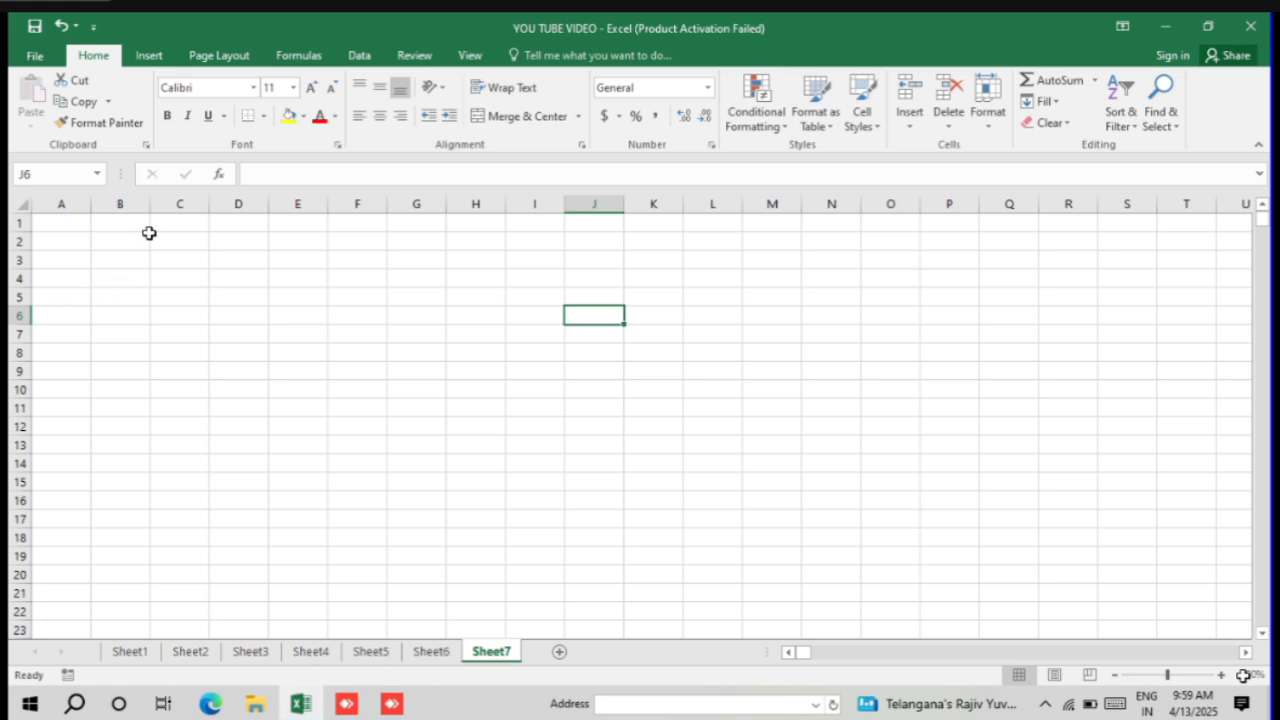
click(120, 259)
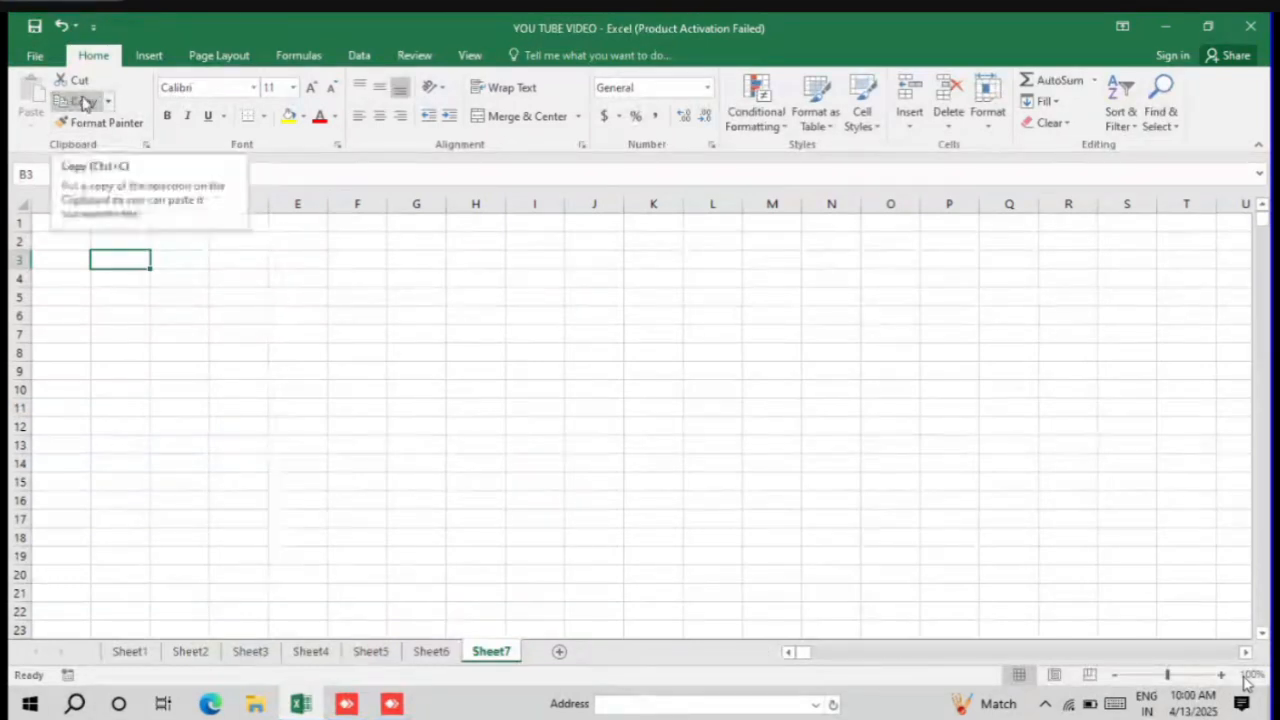
click(35, 57)
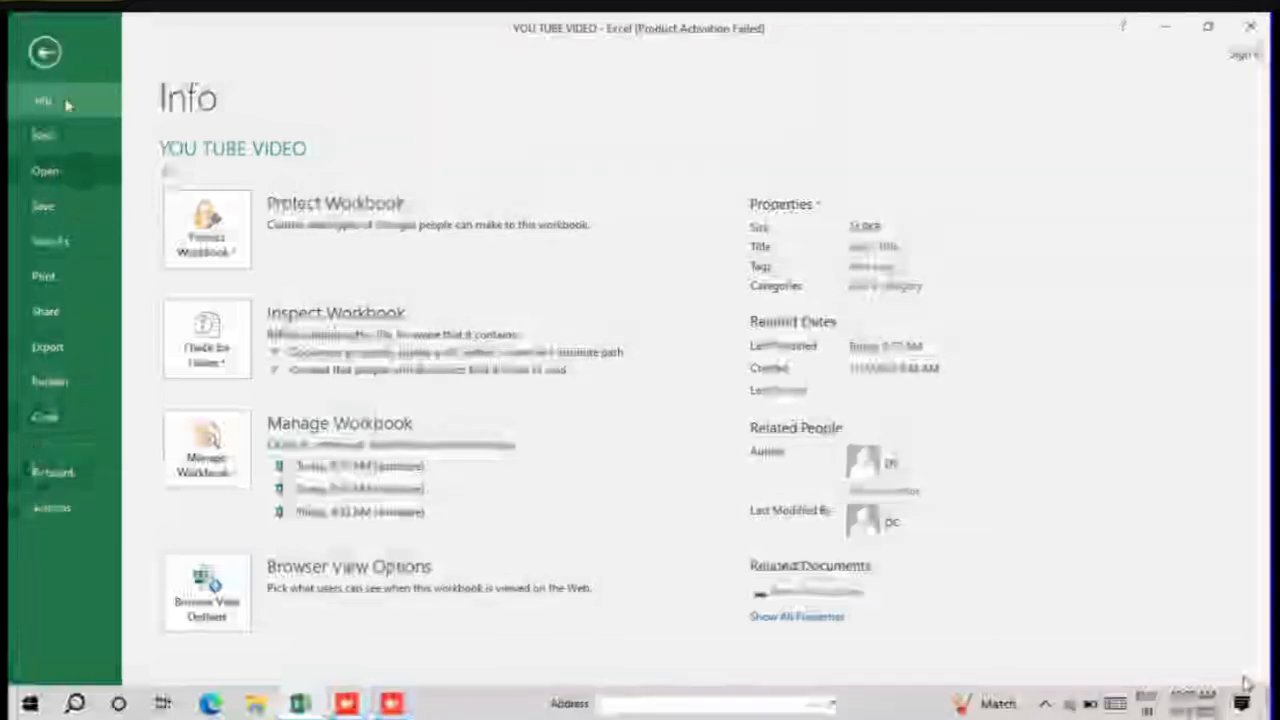
click(45, 53)
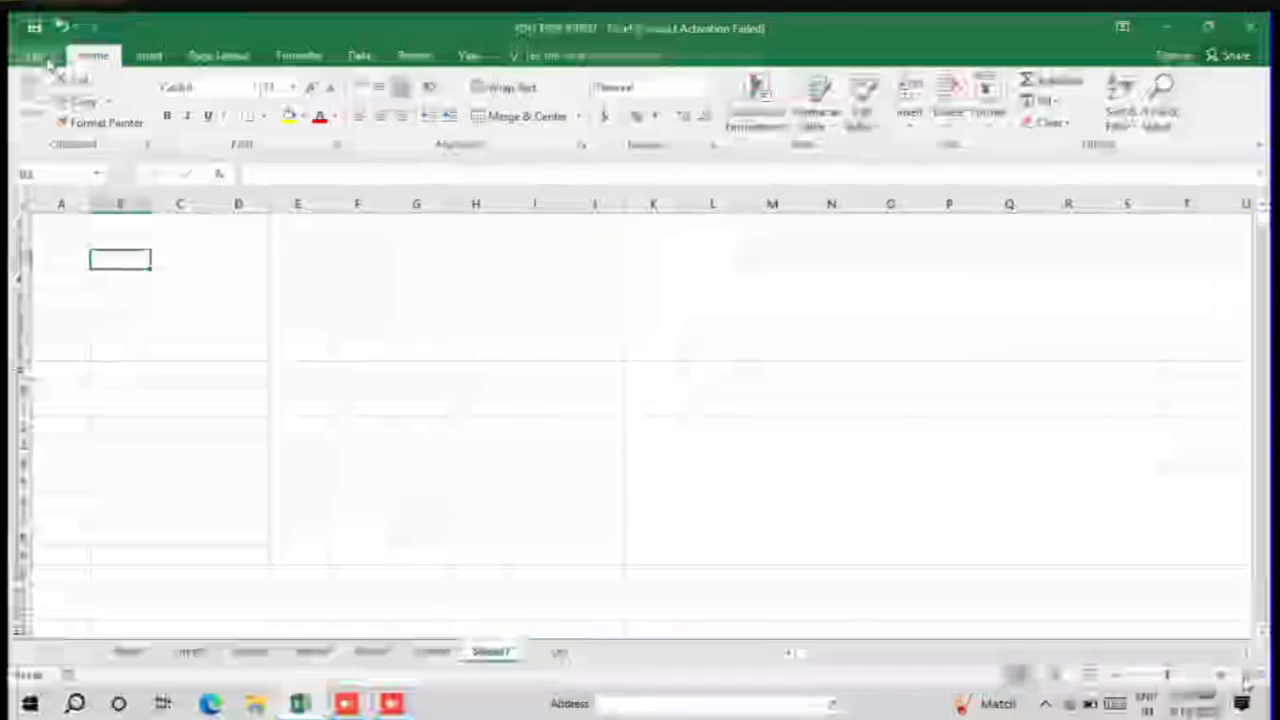
click(95, 101)
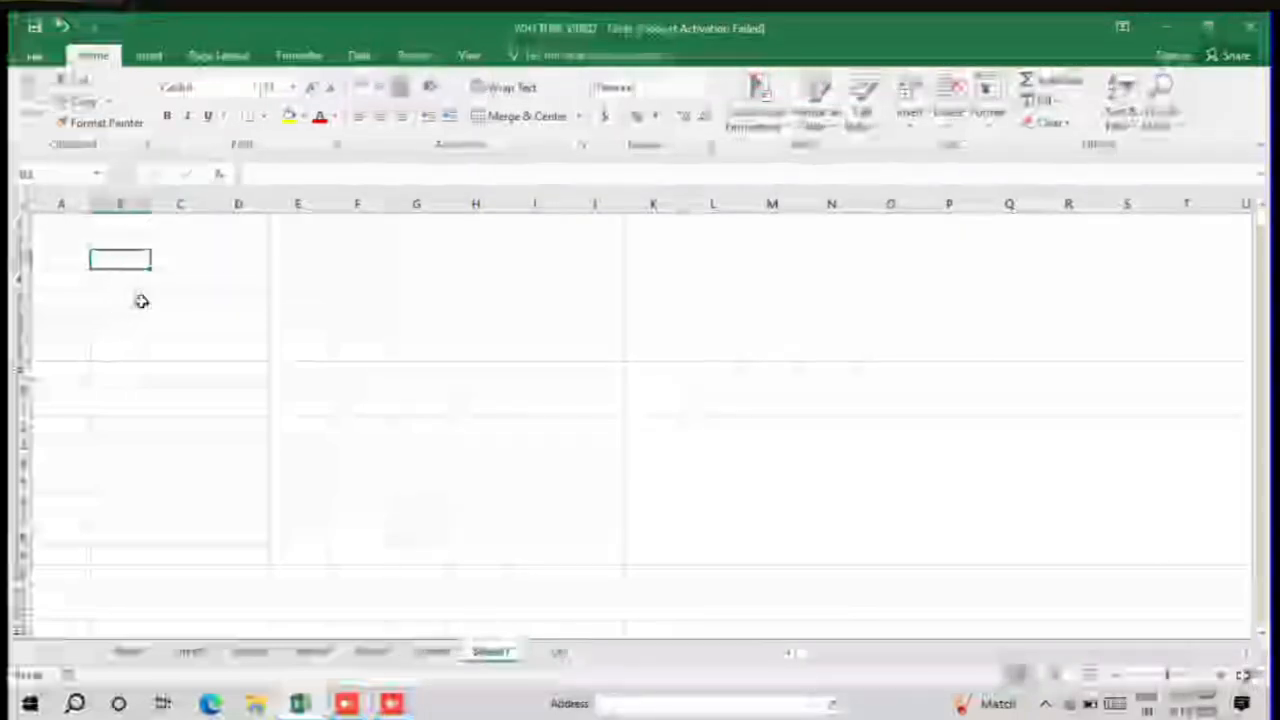
click(90, 121)
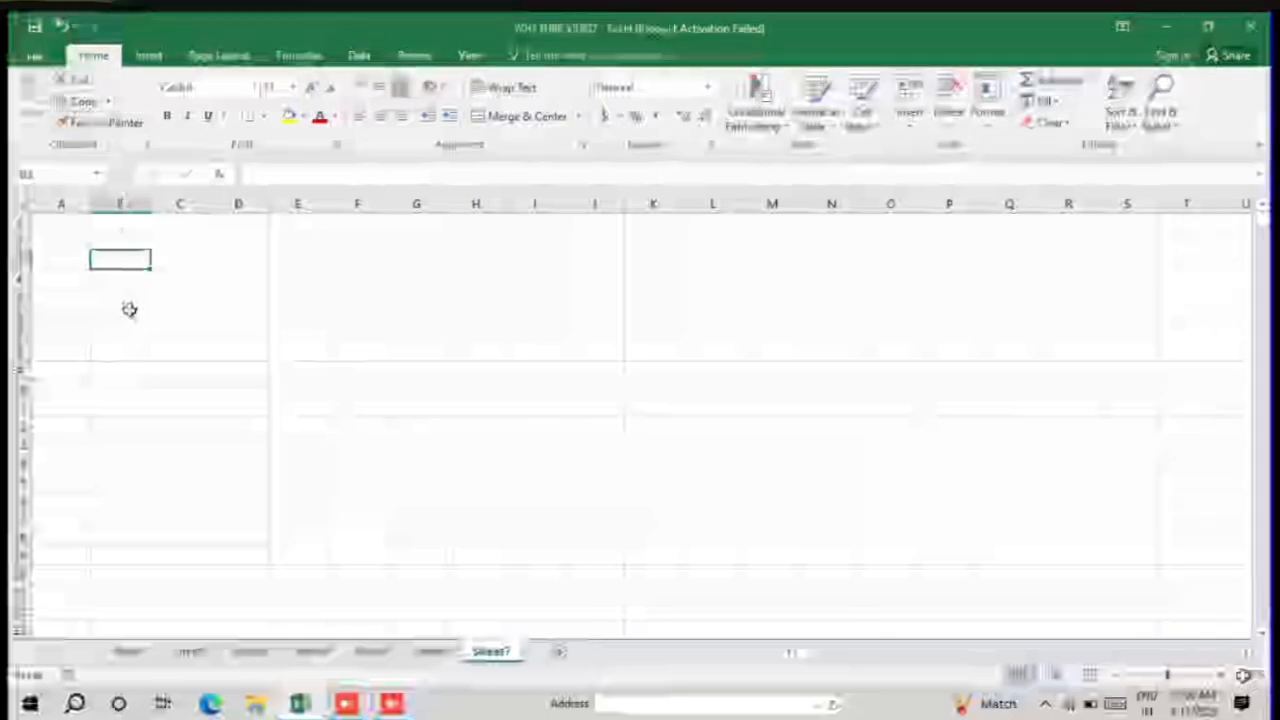
Step: Fill cells B6, C6 and D6 with random placeholder text
click(129, 309)
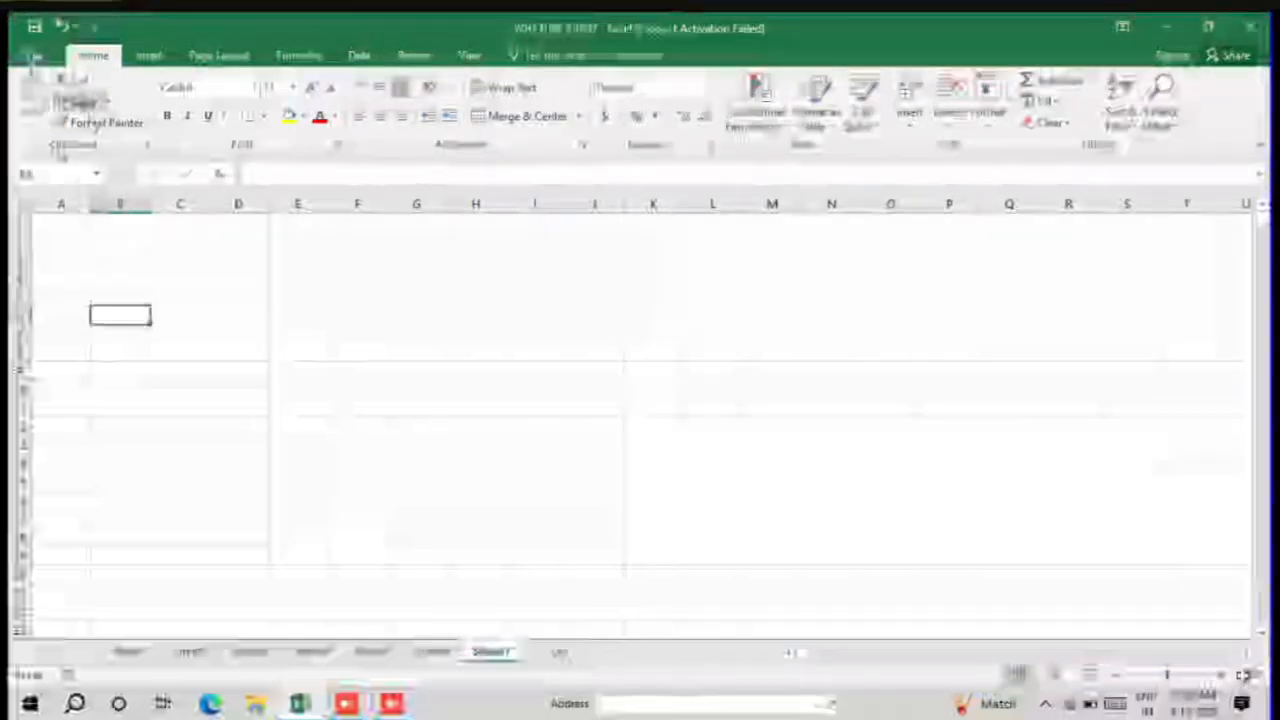
text(hjldfkdsaeer)
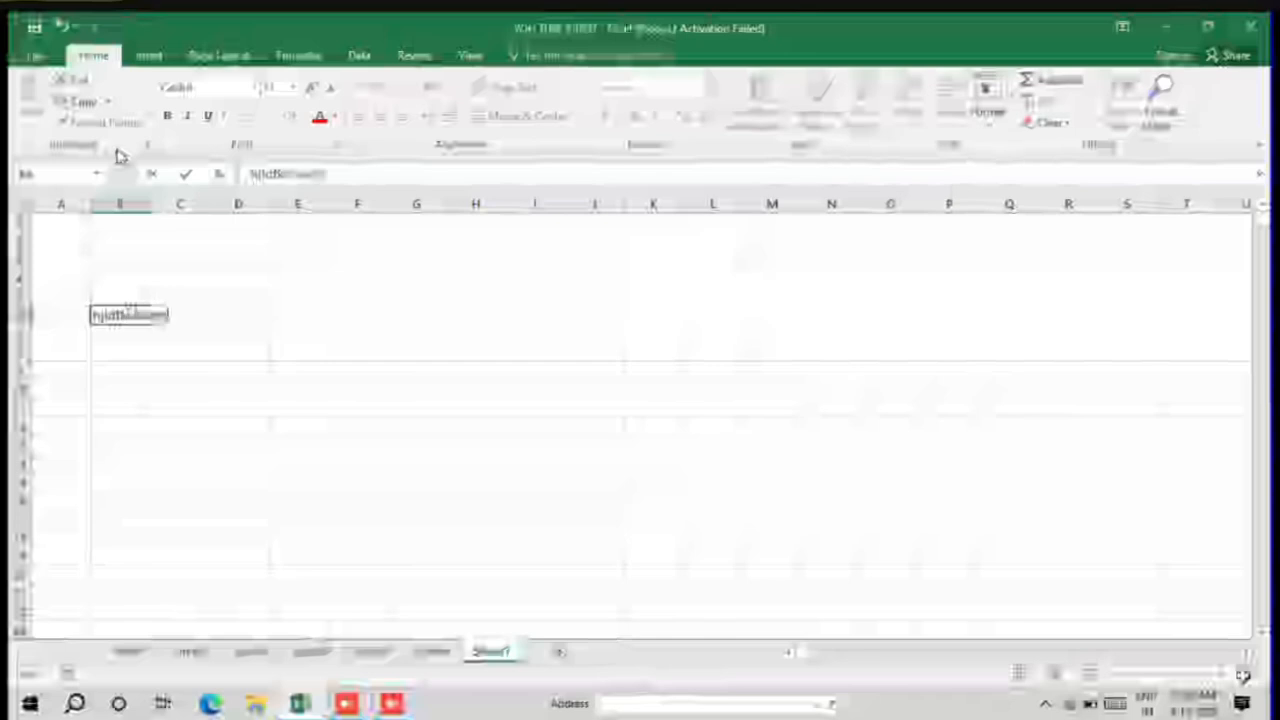
text(hd)
key(Tab)
text(l;dgnfh)
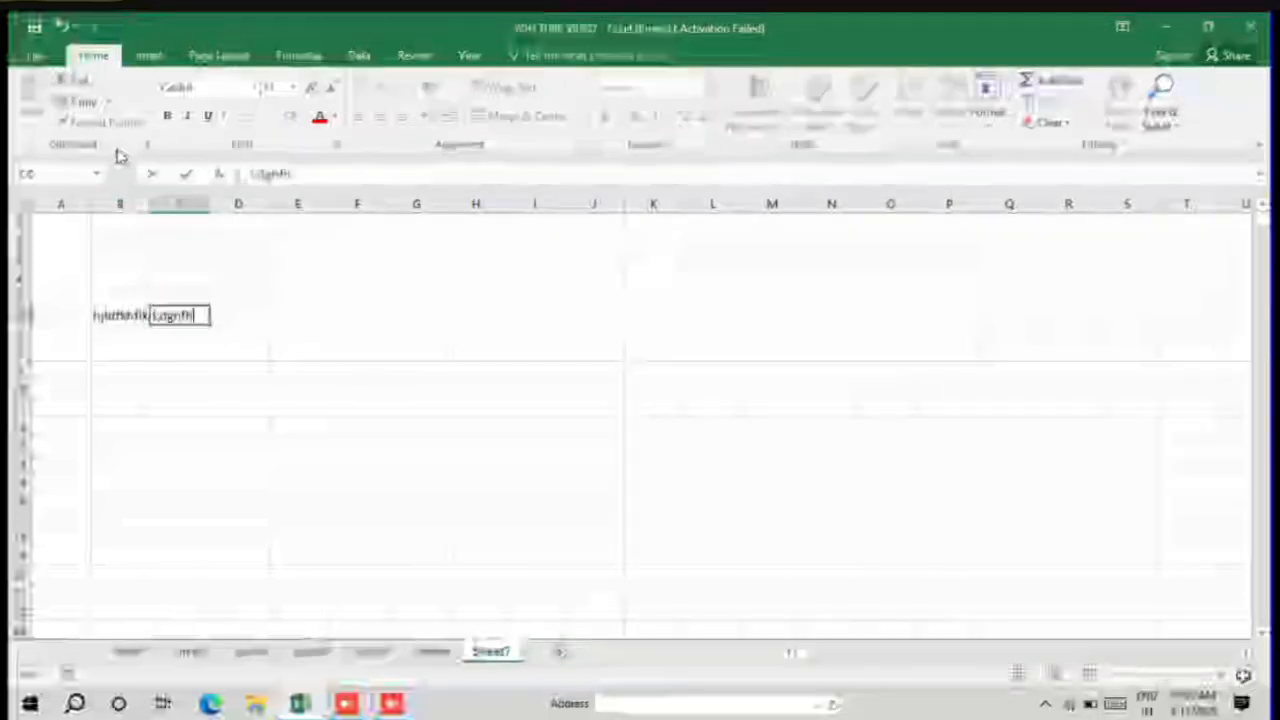
text(y)
key(Tab)
text(fghdxjdfklgj)
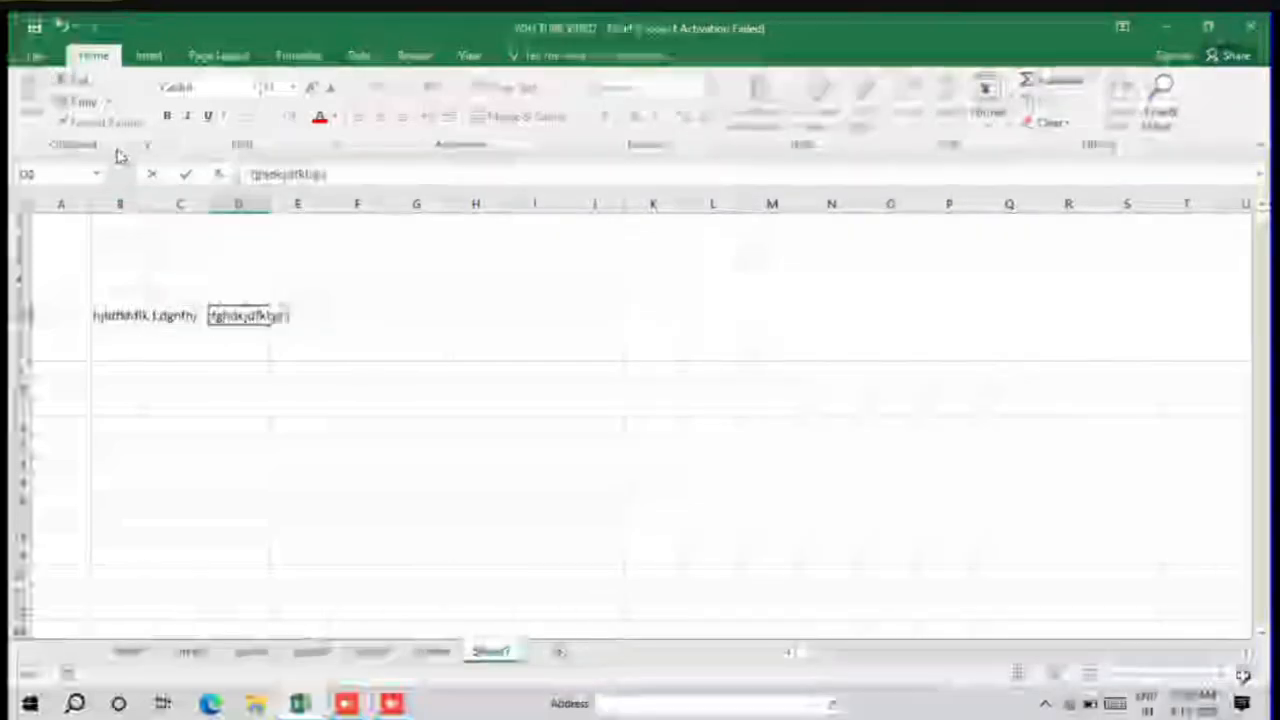
key(Tab)
Step: Replace the placeholder text in cell B6 with the heading NAME in capitals
key(Left)
key(Left)
key(Left)
key(Left)
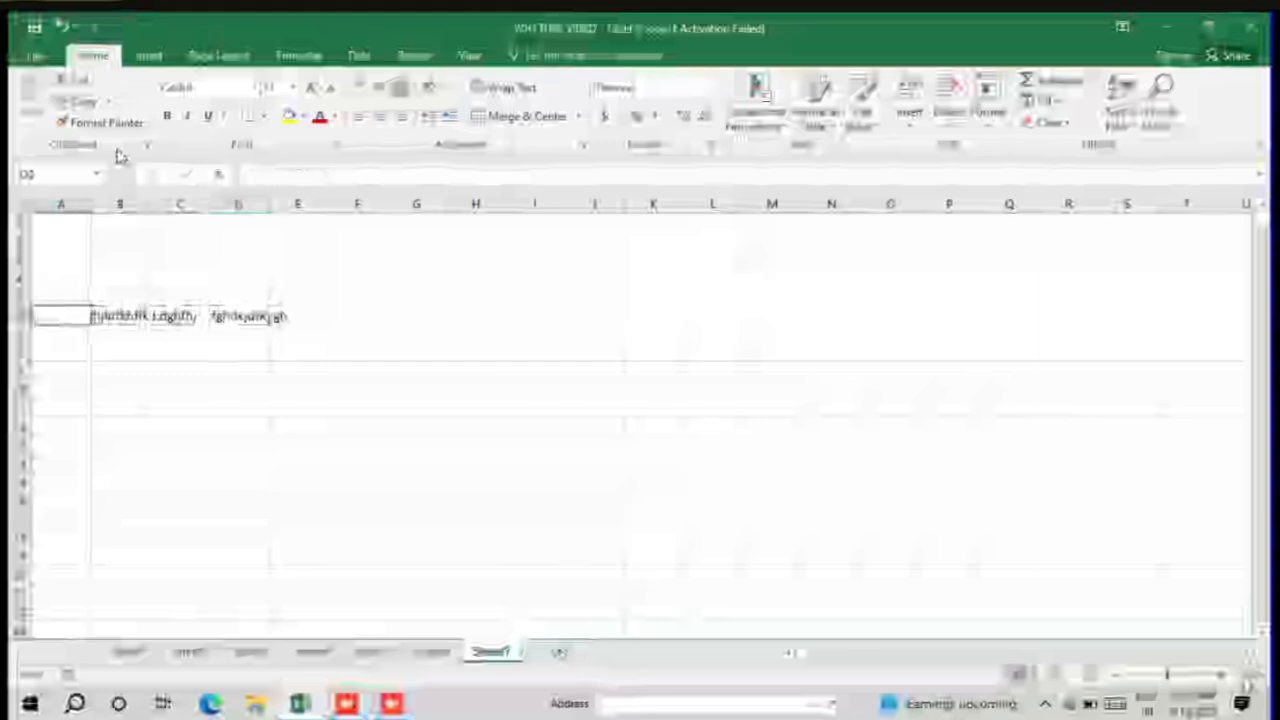
key(Right)
text(hjkl)
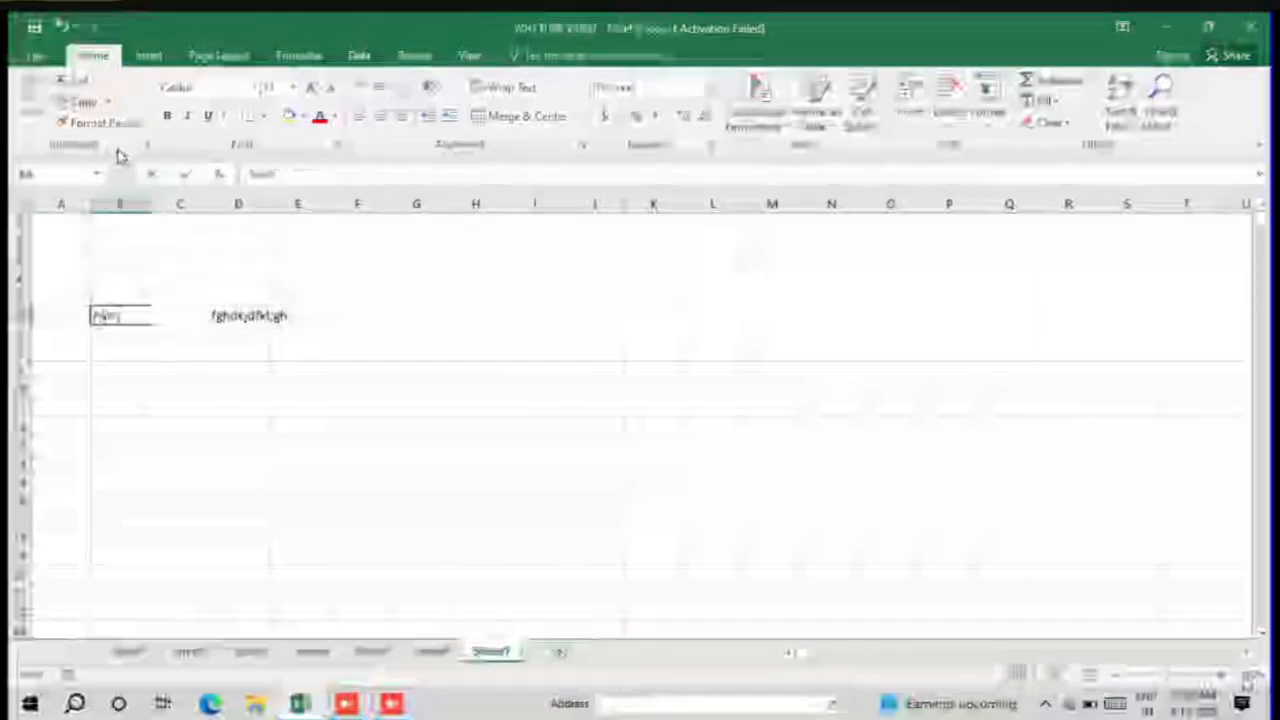
text(e)
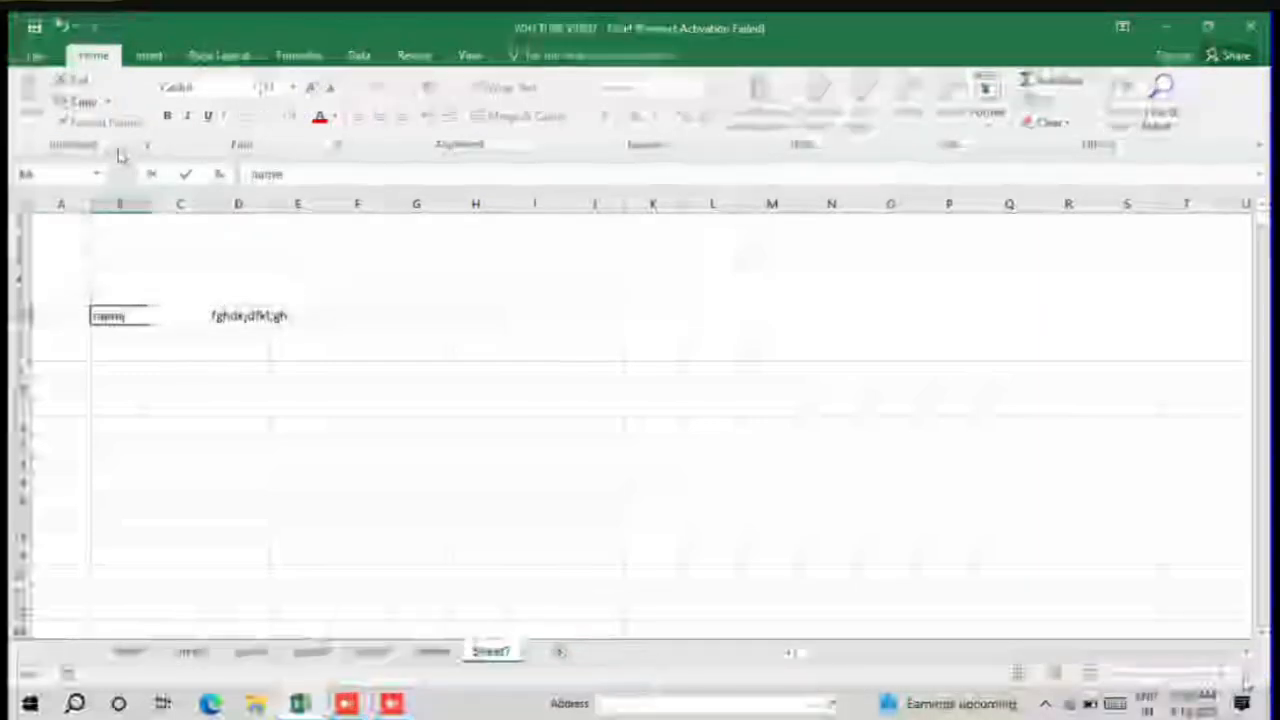
key(BackSpace)
key(BackSpace)
key(BackSpace)
key(BackSpace)
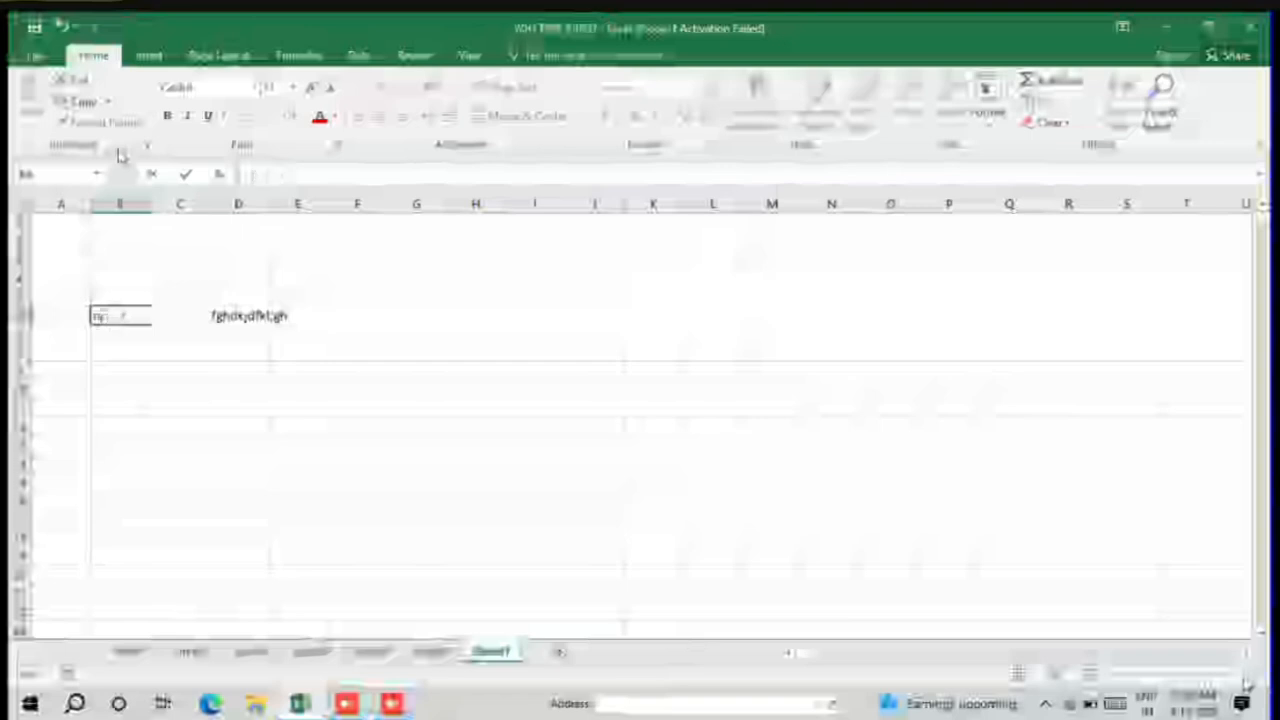
text(hjAME)
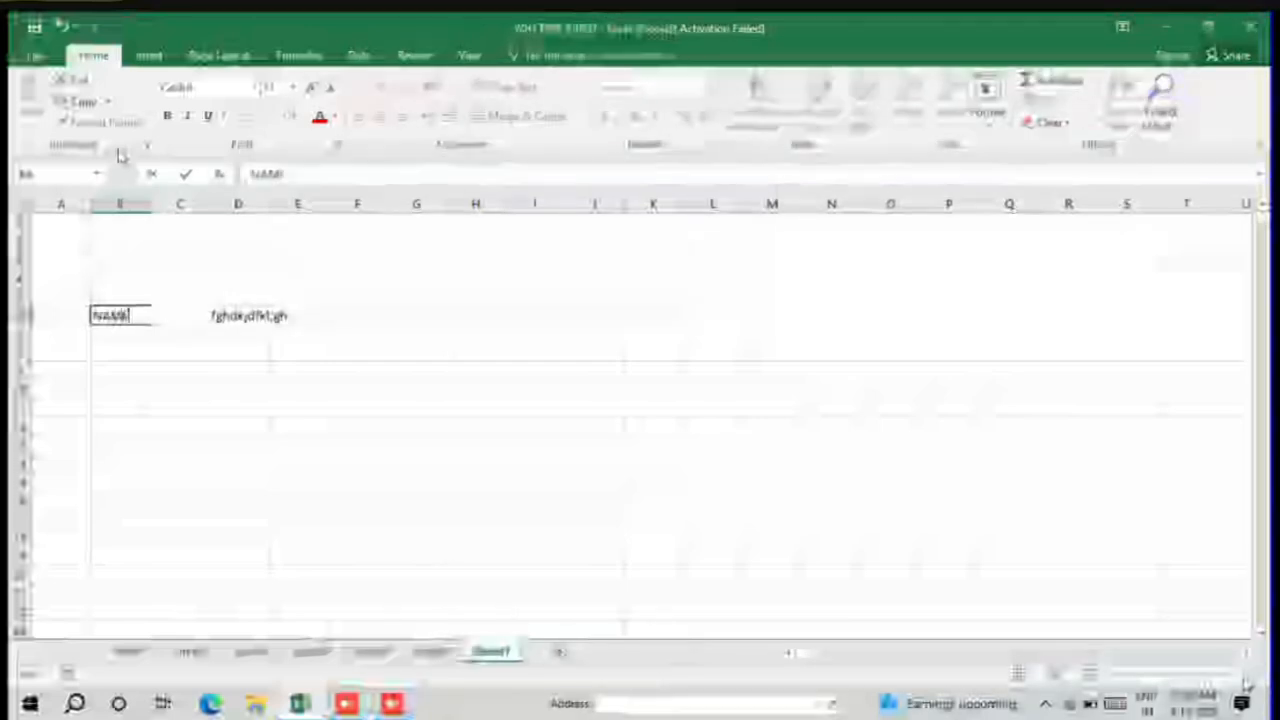
key(Tab)
Step: Replace the placeholder text in C6 with FATHER NAME and in D6 with MOTHER NAME
text(cdgnfhj)
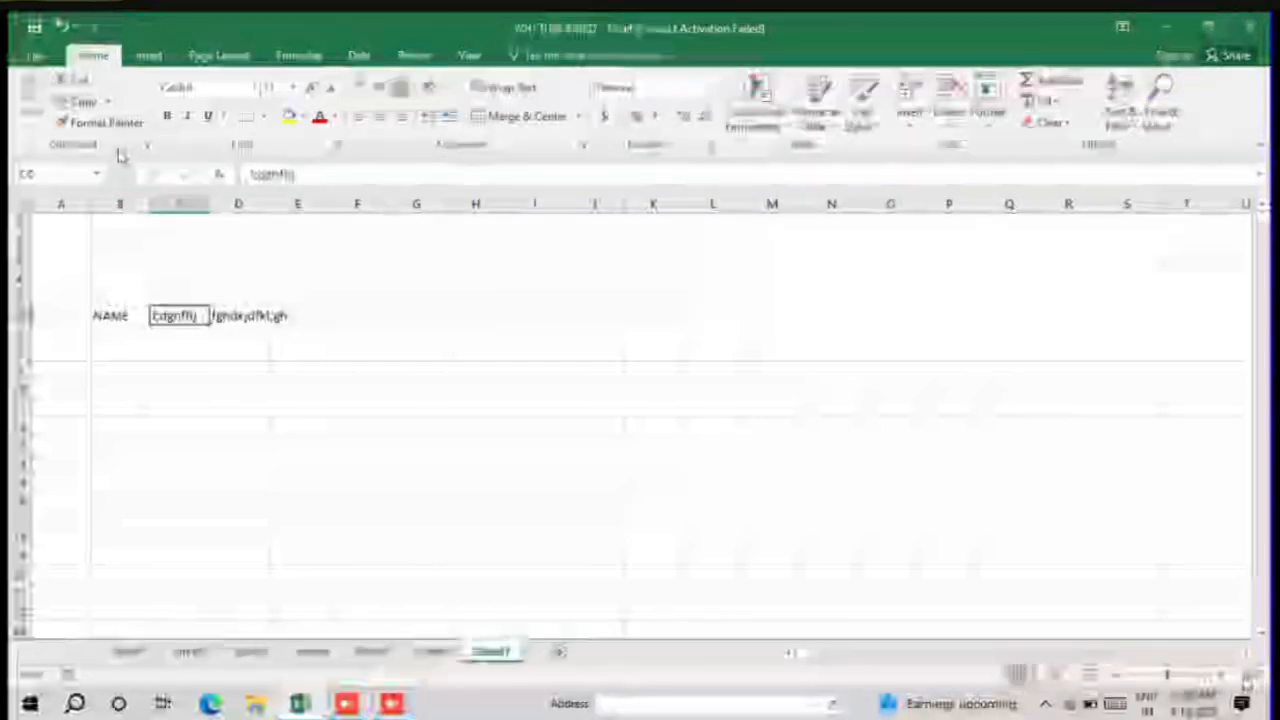
text(FATHER)
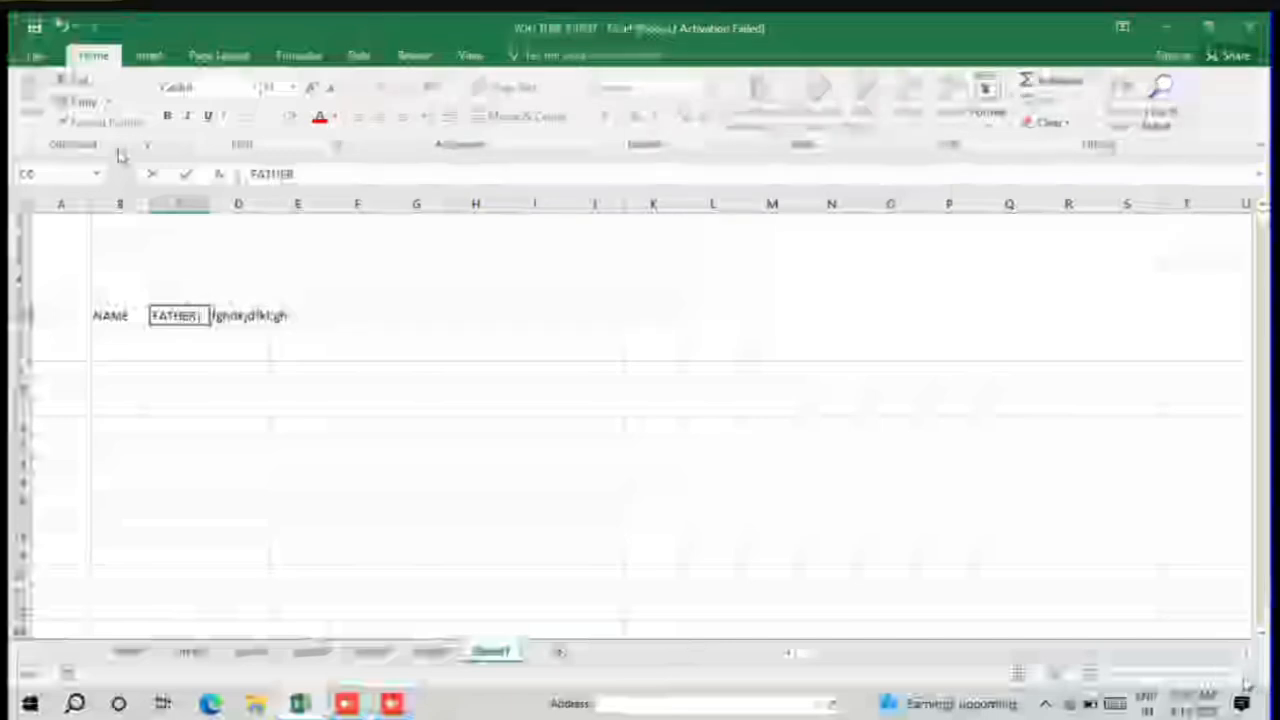
text( NAME)
key(Tab)
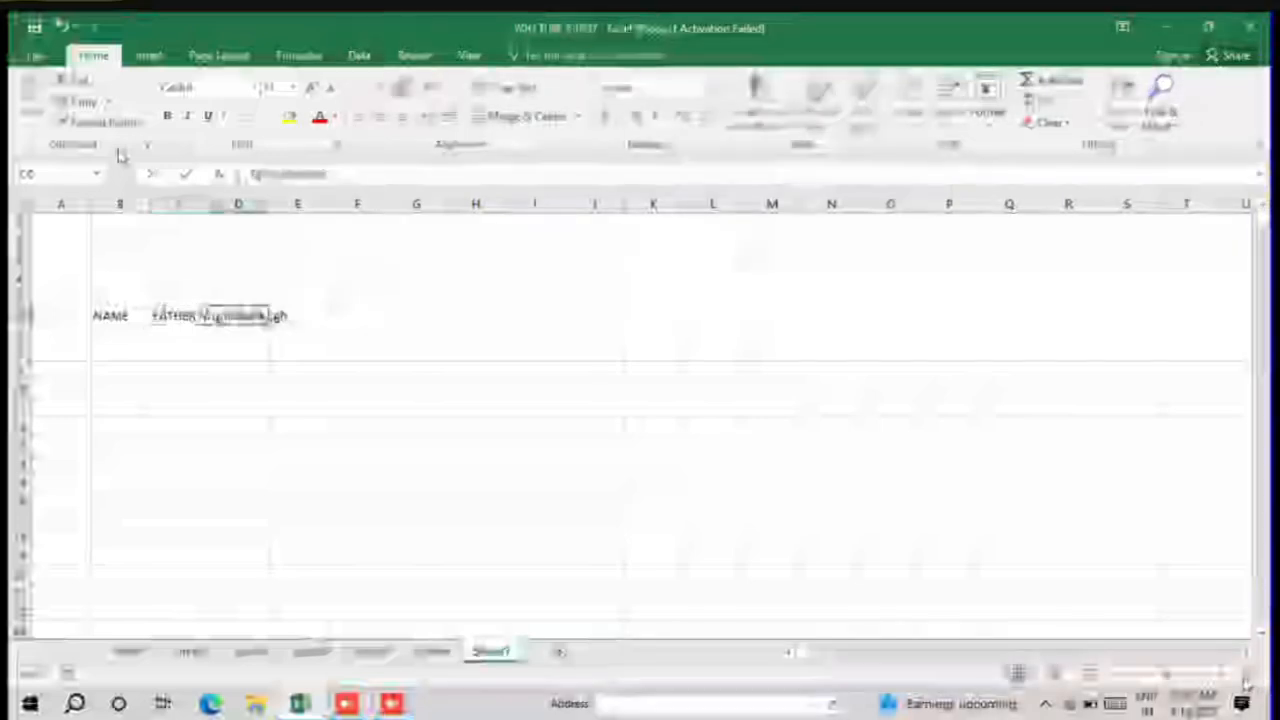
key(Delete)
text(MOTHER)
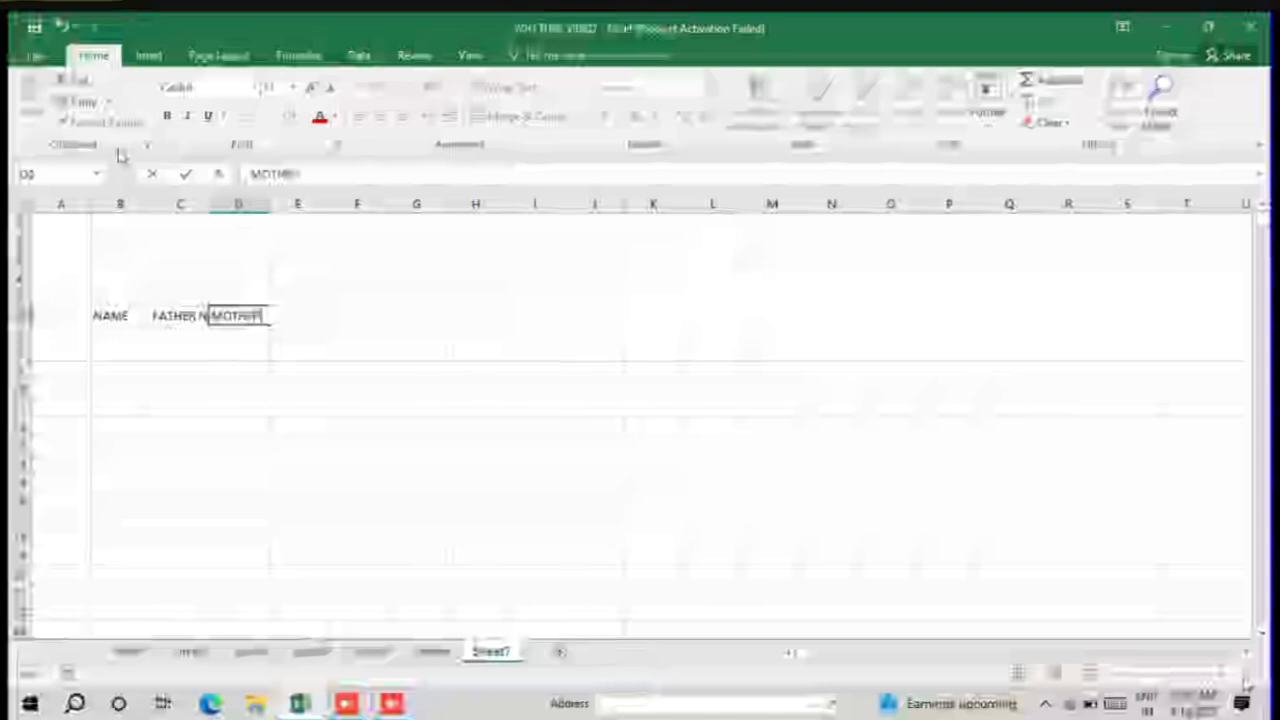
text( NAME)
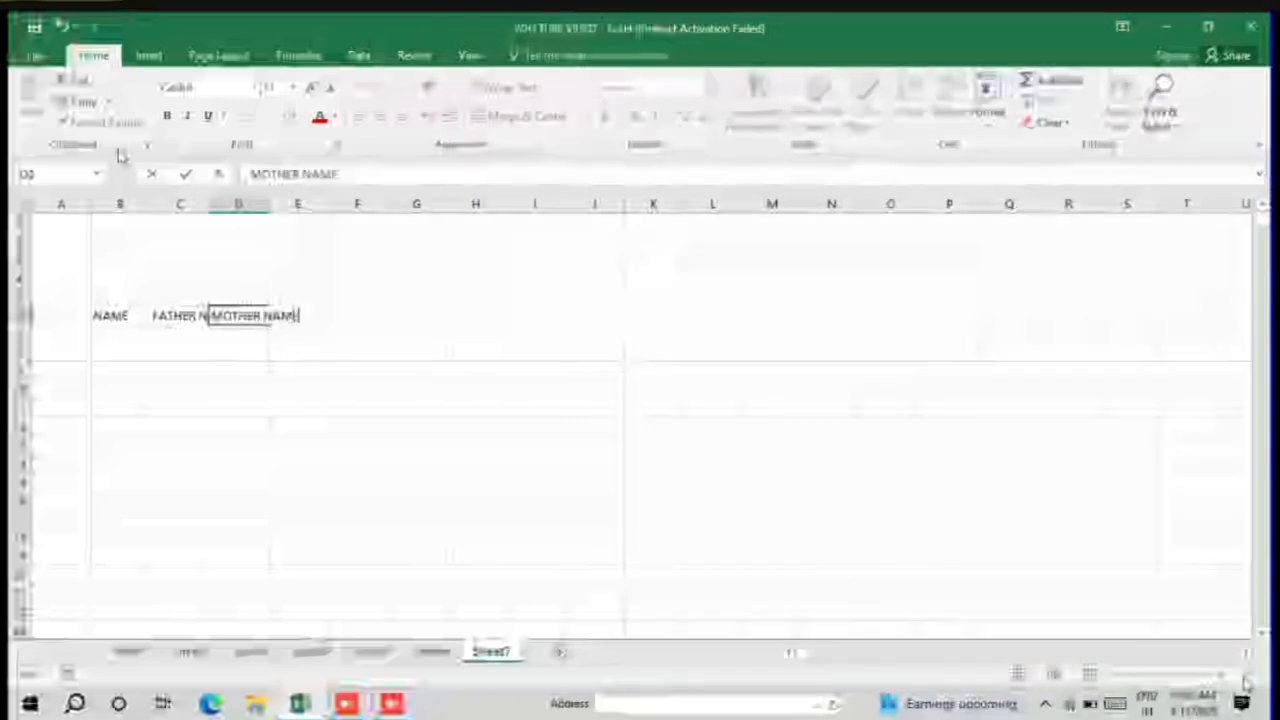
key(Tab)
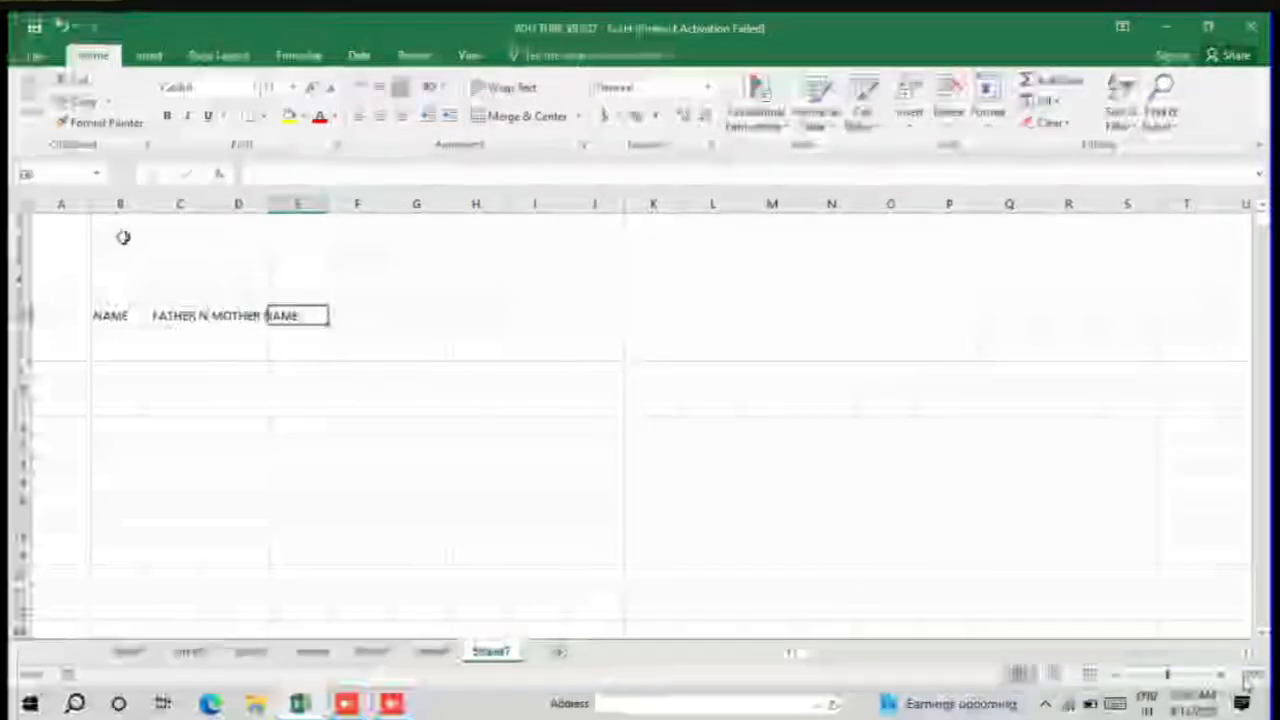
drag(106, 314, 298, 314)
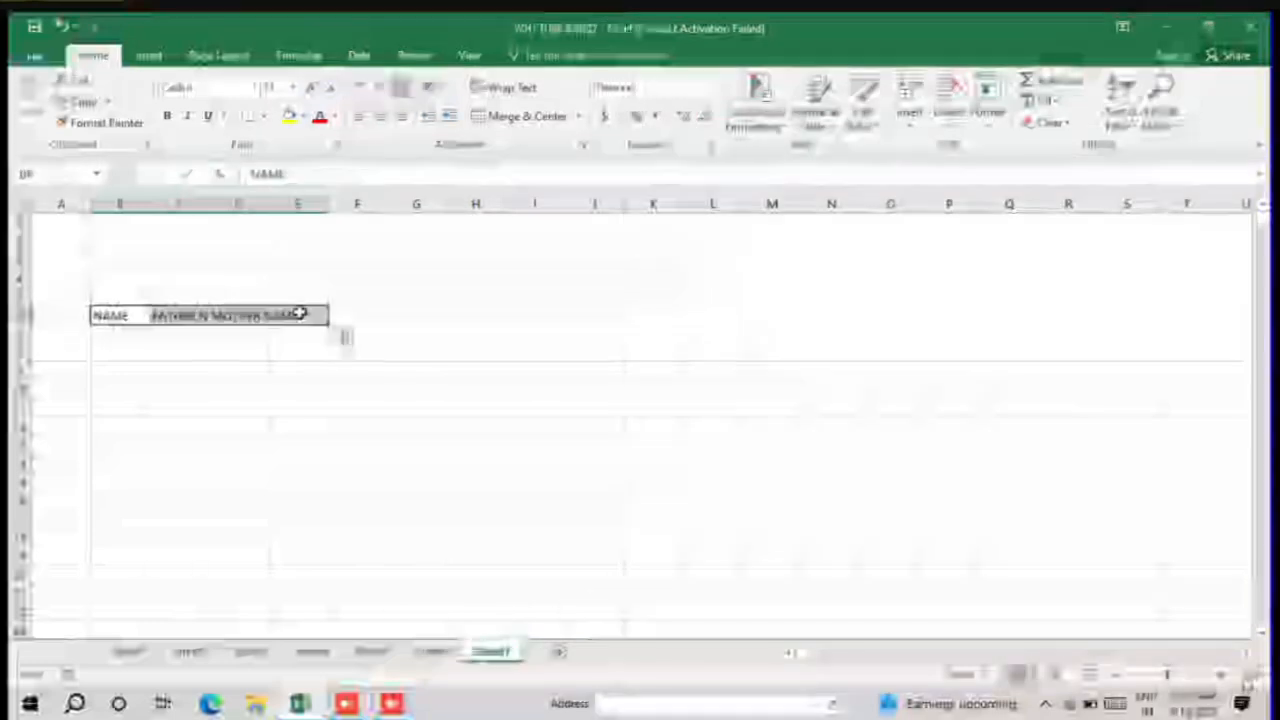
click(297, 368)
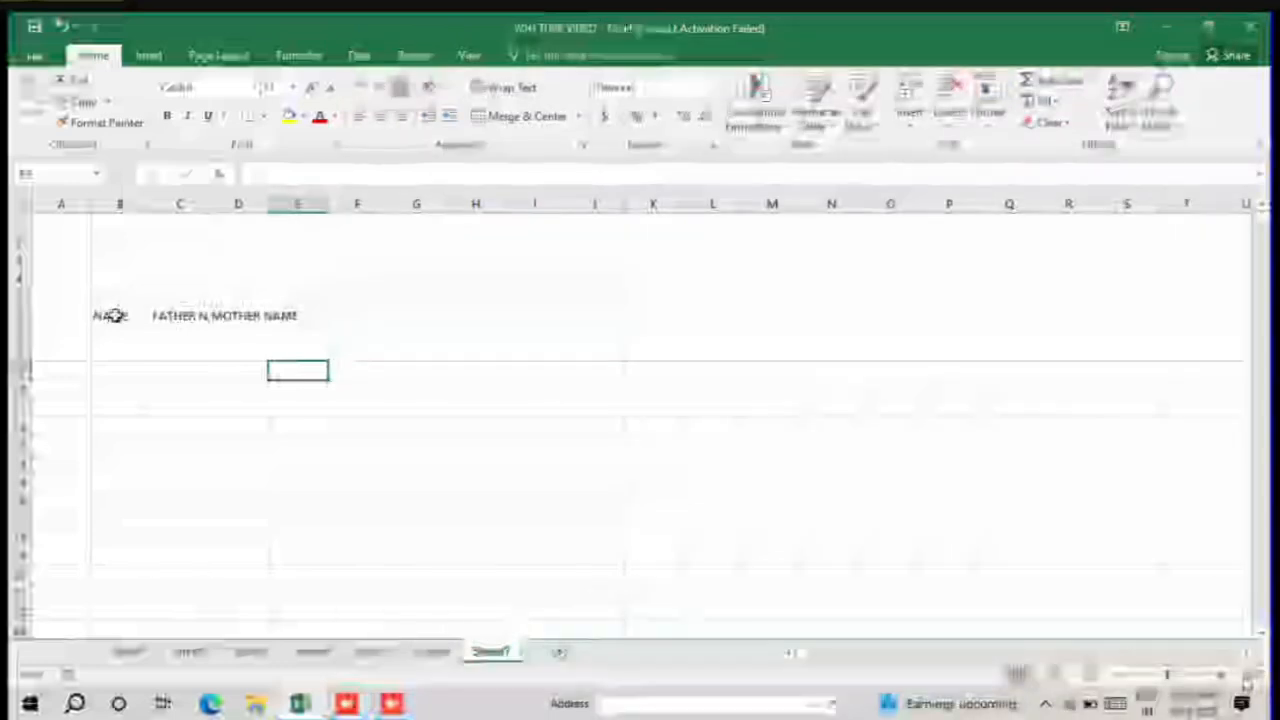
drag(113, 315, 289, 316)
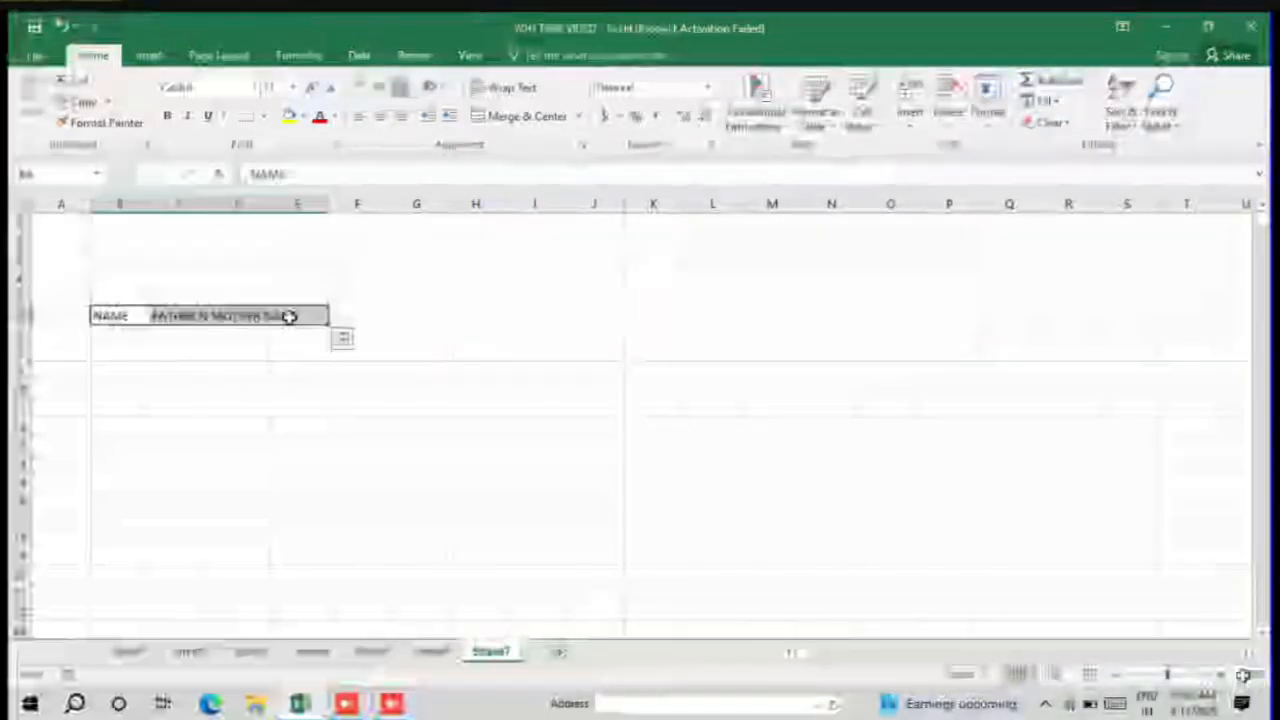
click(144, 379)
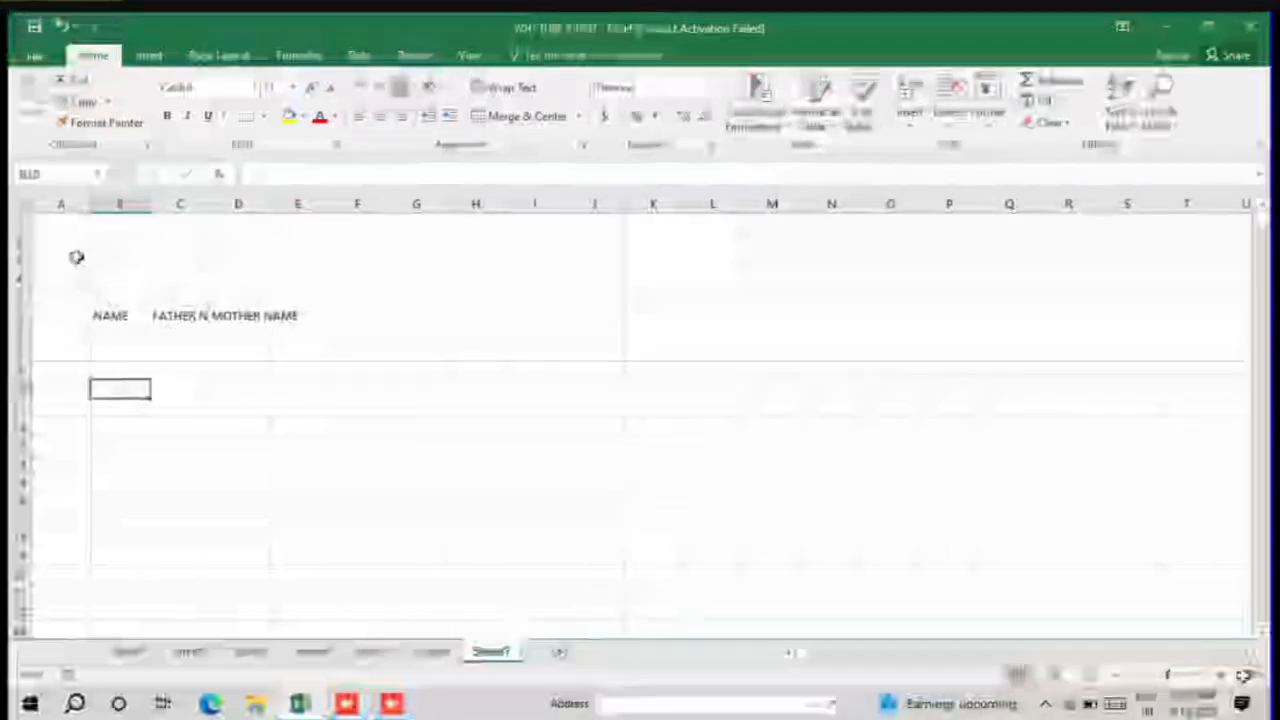
key(ctrl+a)
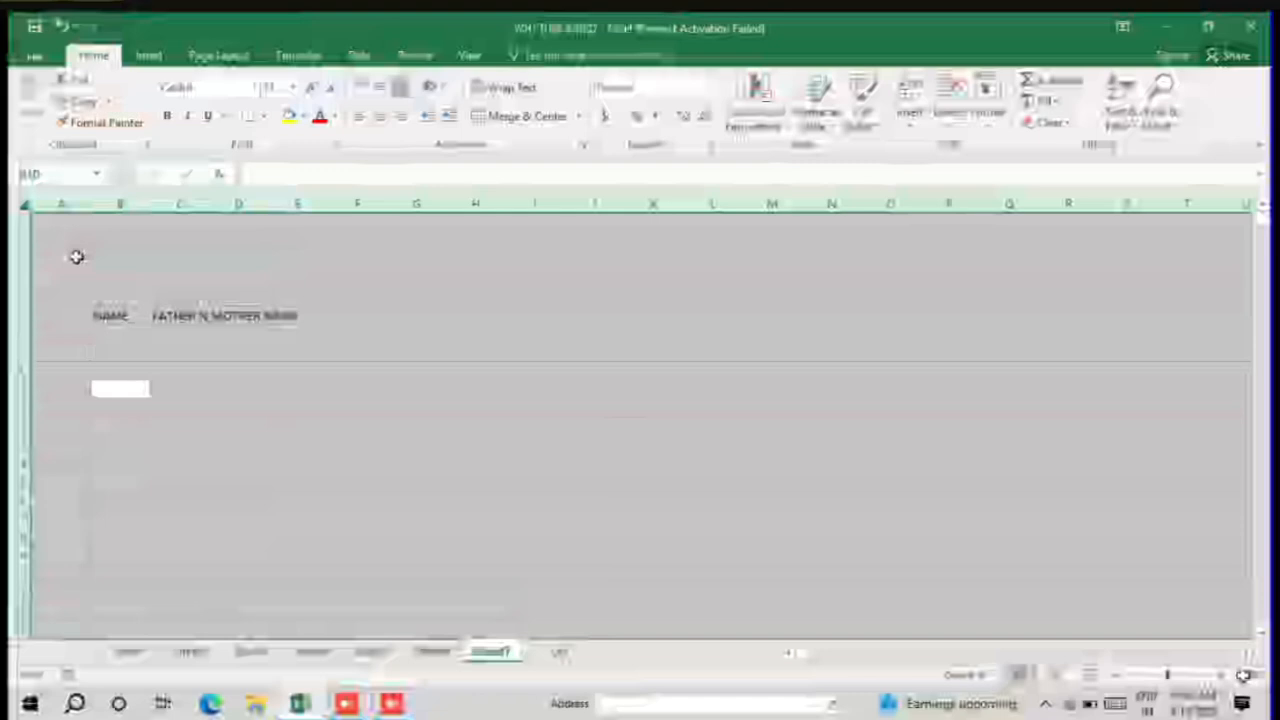
click(76, 257)
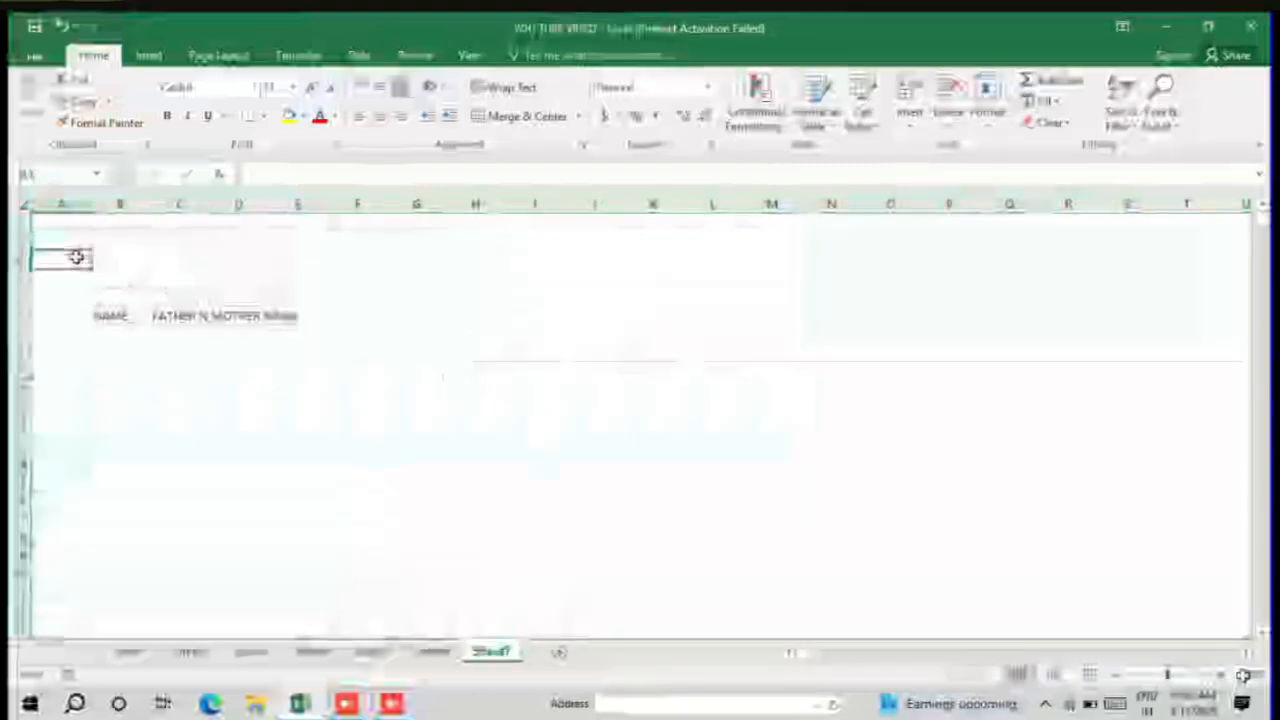
Step: Autofit the widths of columns C and D to the FATHER NAME and MOTHER NAME headings
click(115, 313)
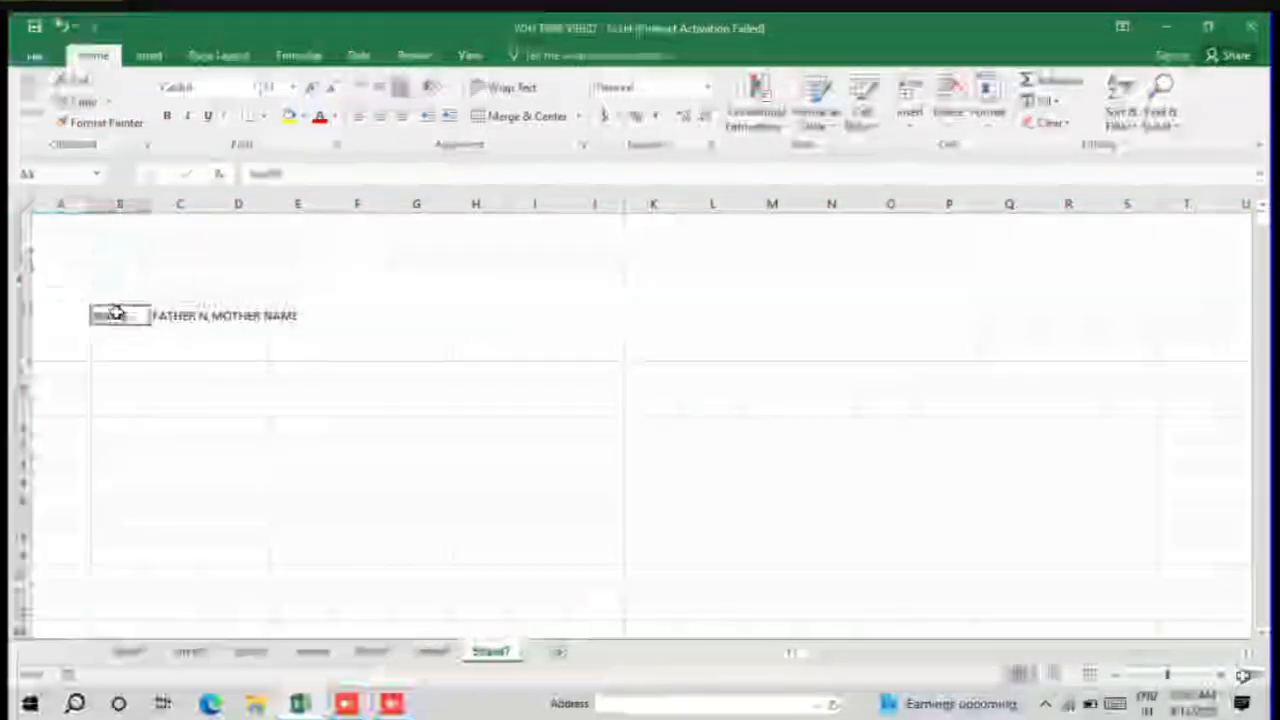
drag(115, 313, 286, 311)
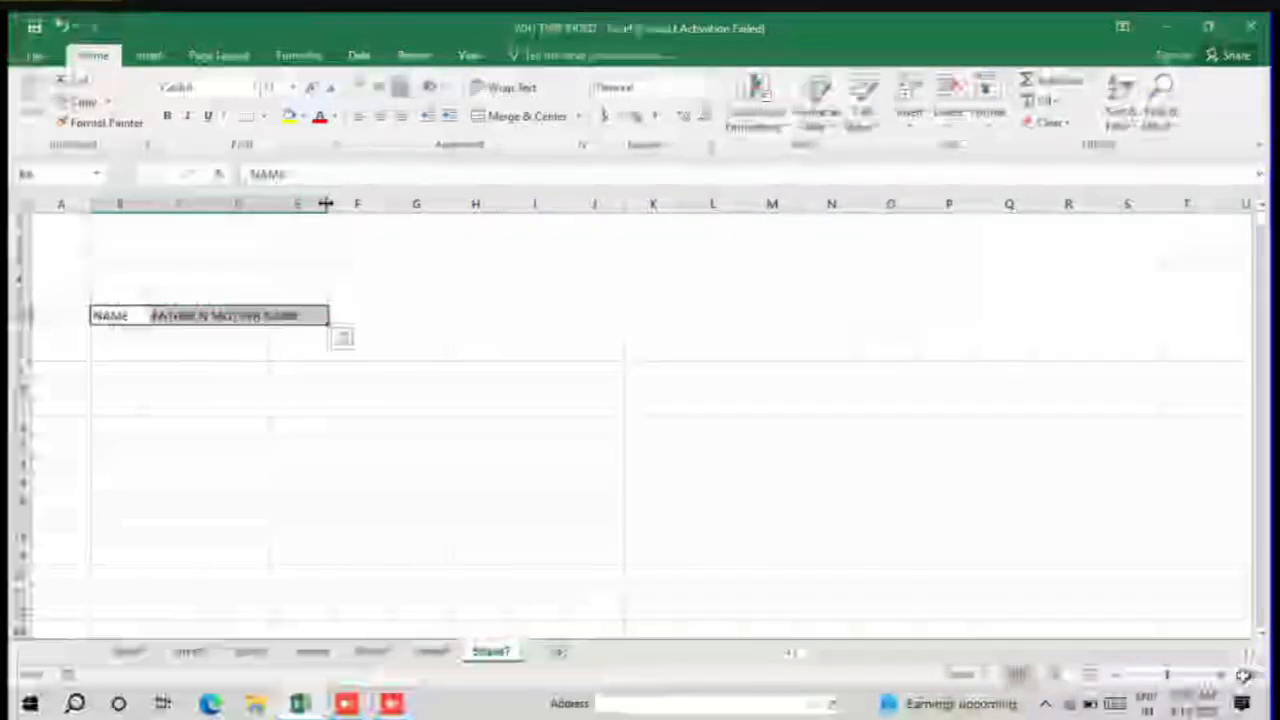
double_click(268, 204)
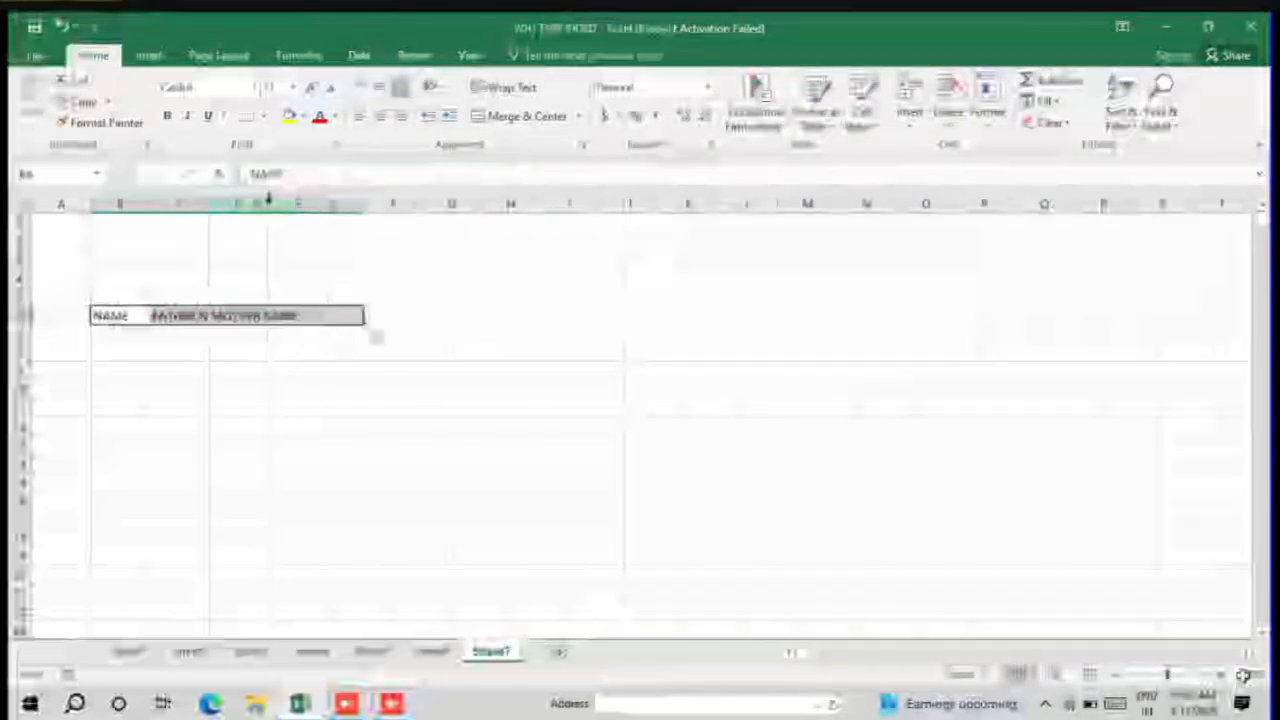
double_click(207, 204)
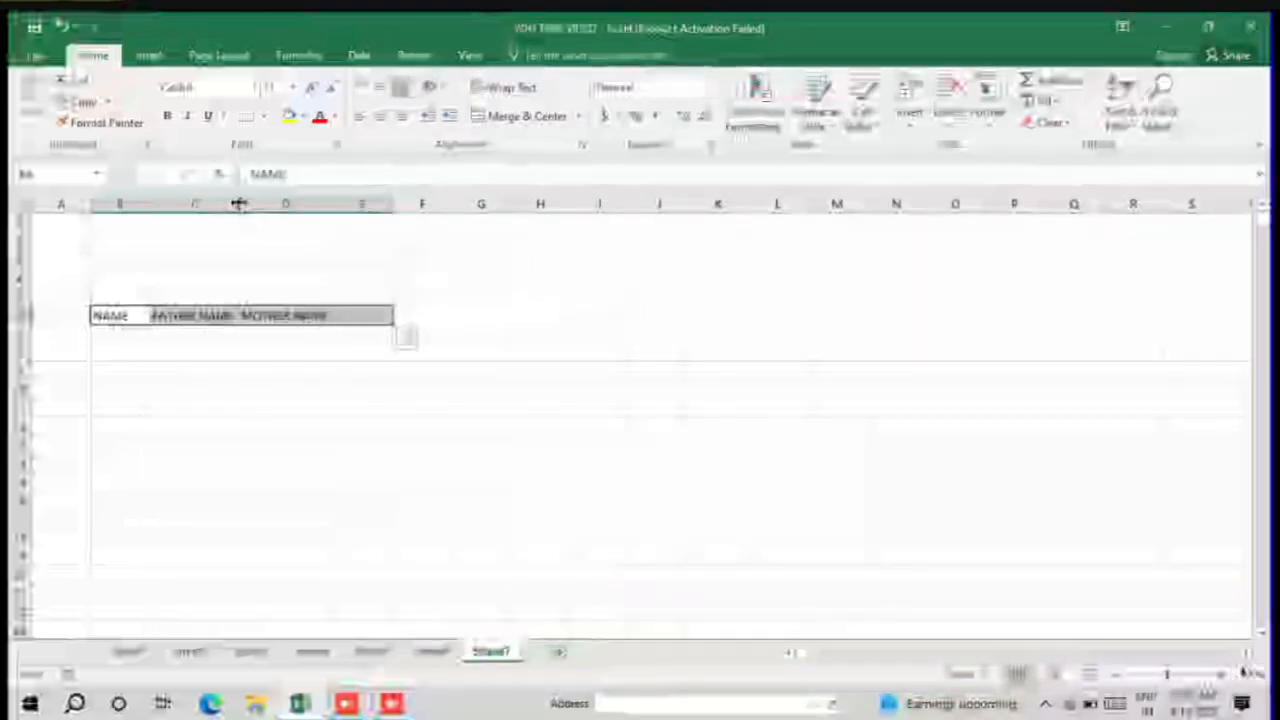
click(672, 312)
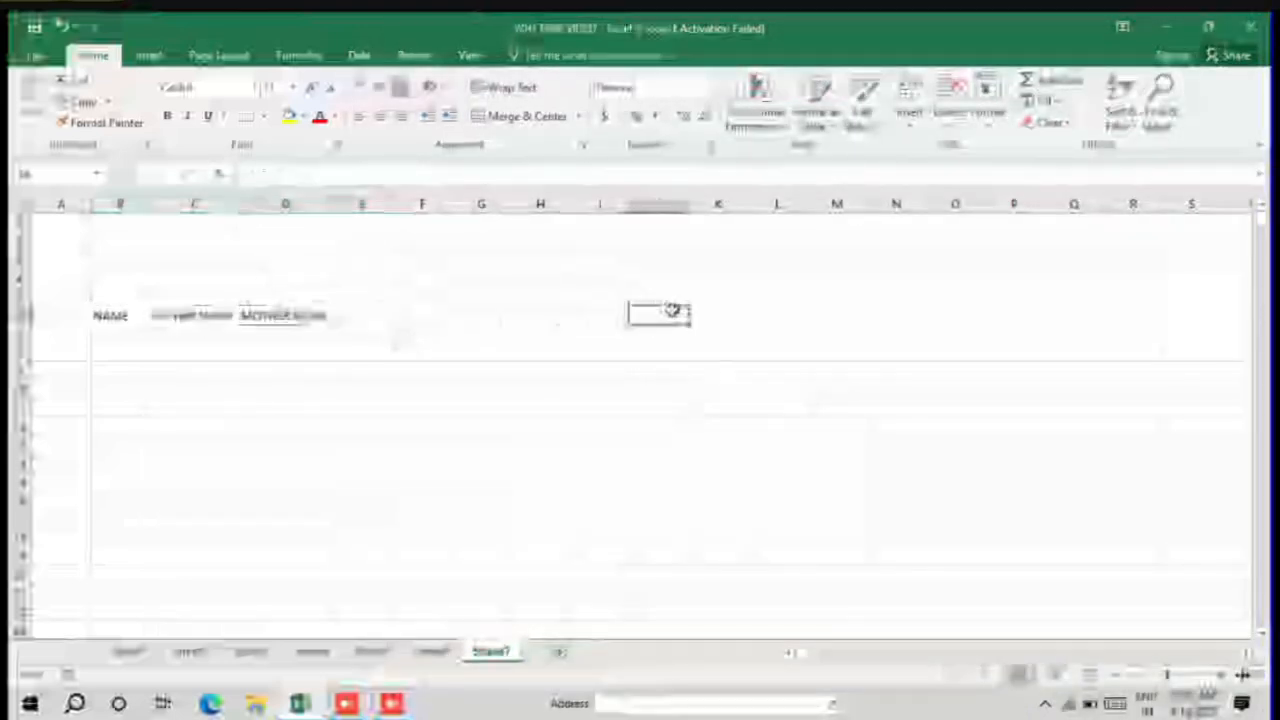
click(1241, 675)
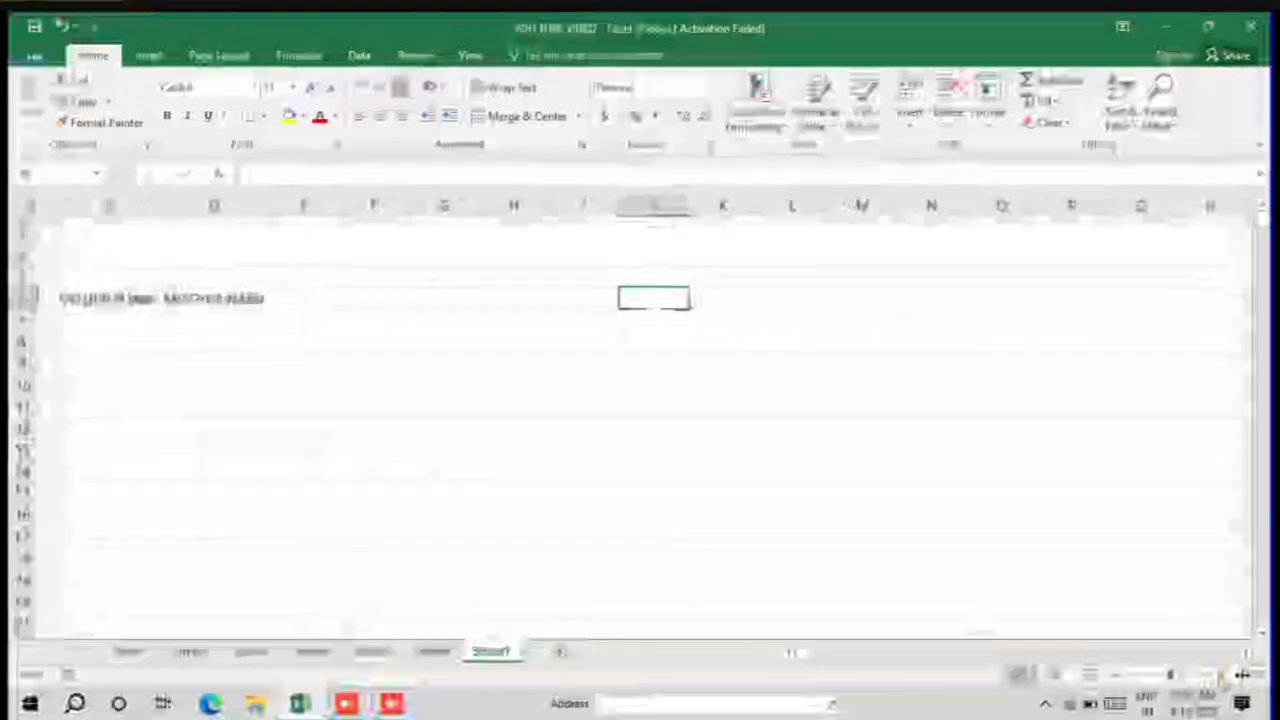
Step: Cut the NAME, FATHER NAME and MOTHER NAME headings from B6:D6 and paste them starting at cell F6
click(1241, 675)
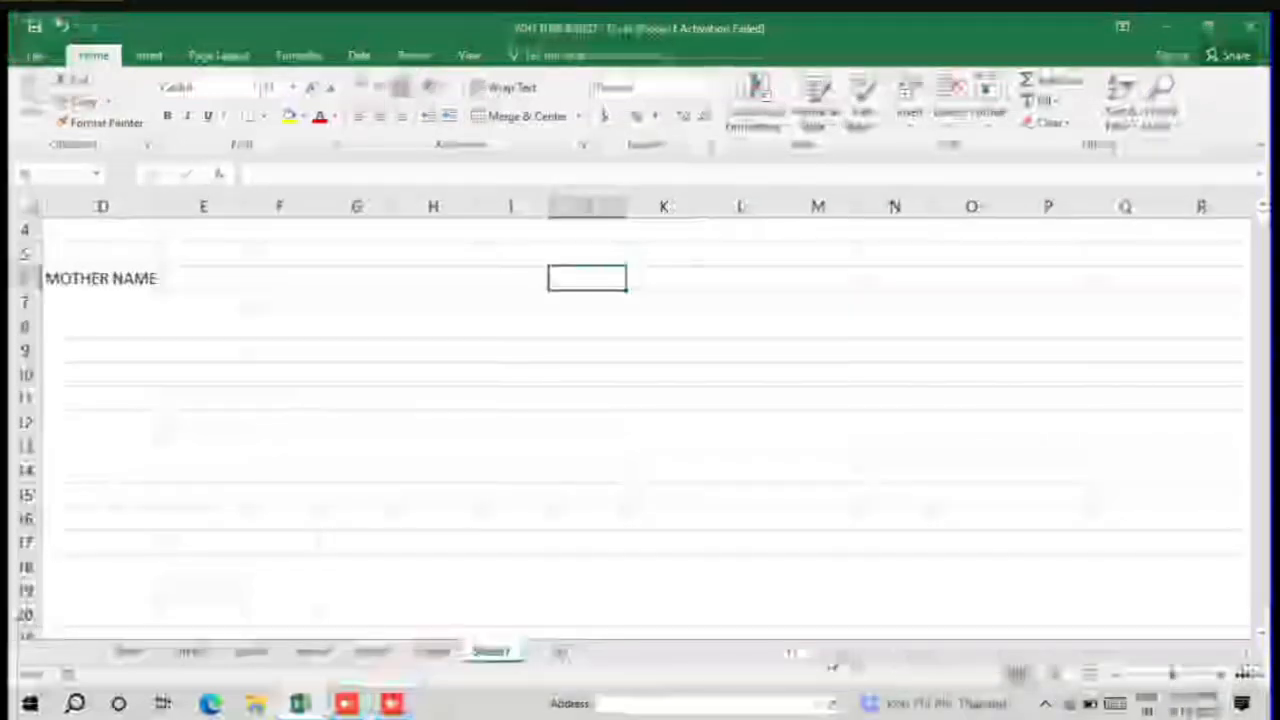
click(794, 655)
click(794, 655)
click(794, 655)
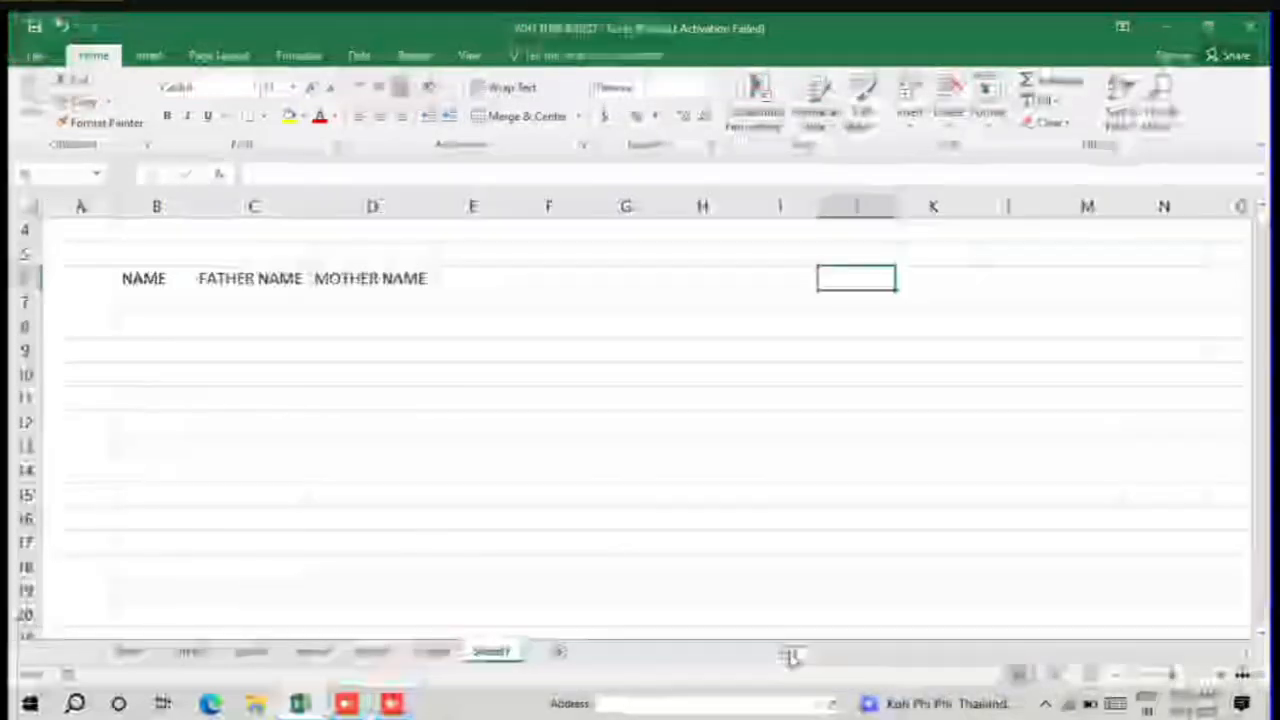
click(201, 206)
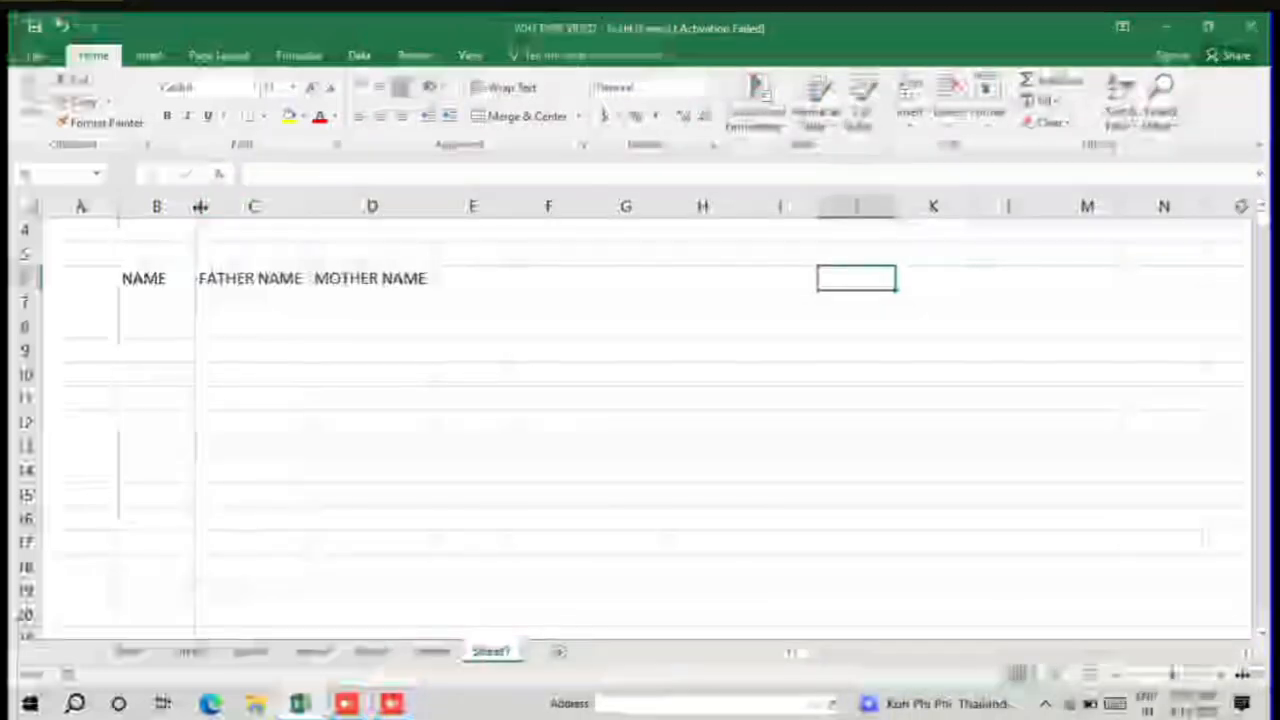
mouse_move(163, 278)
mouse_down()
mouse_move(346, 286)
mouse_move(374, 274)
mouse_up()
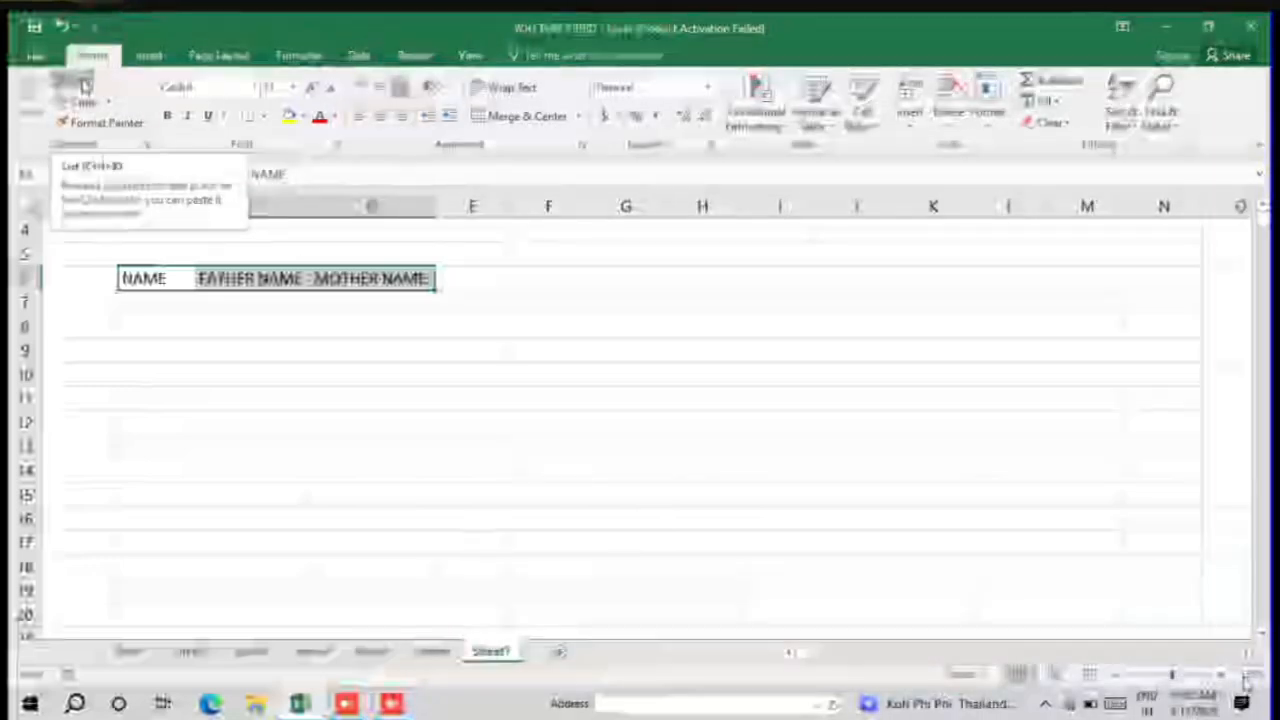
click(86, 87)
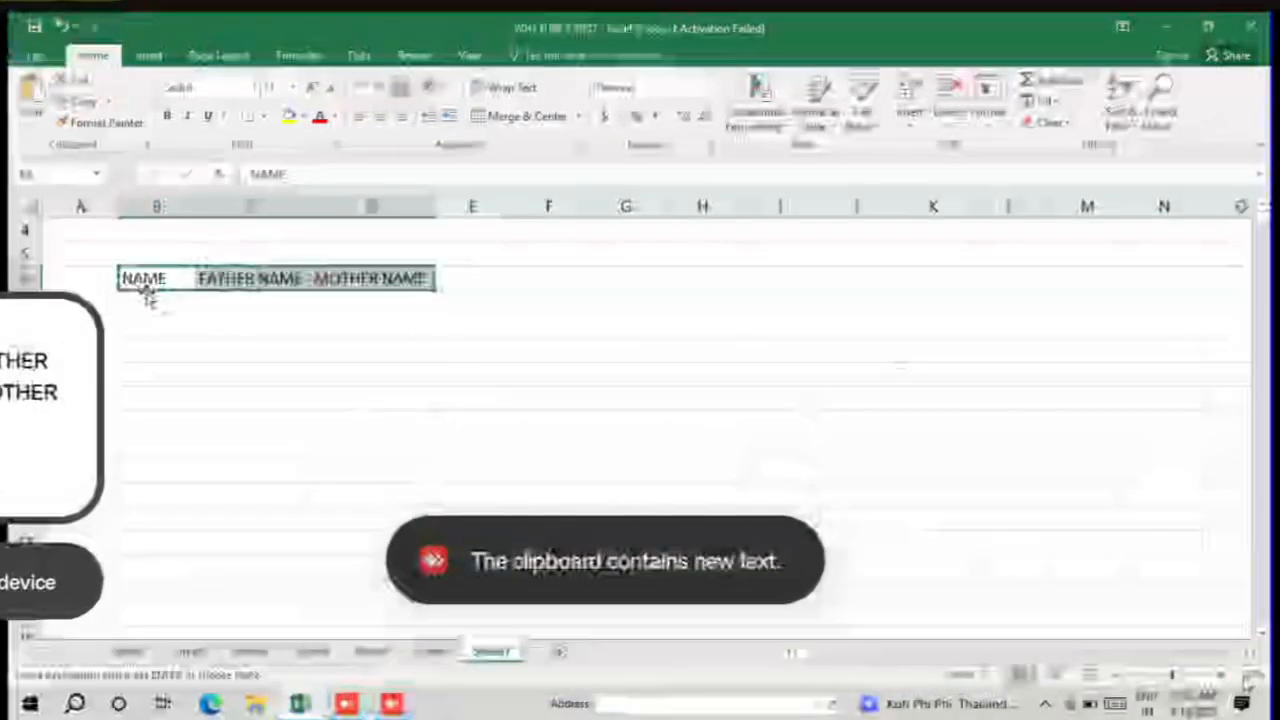
key(ctrl+v)
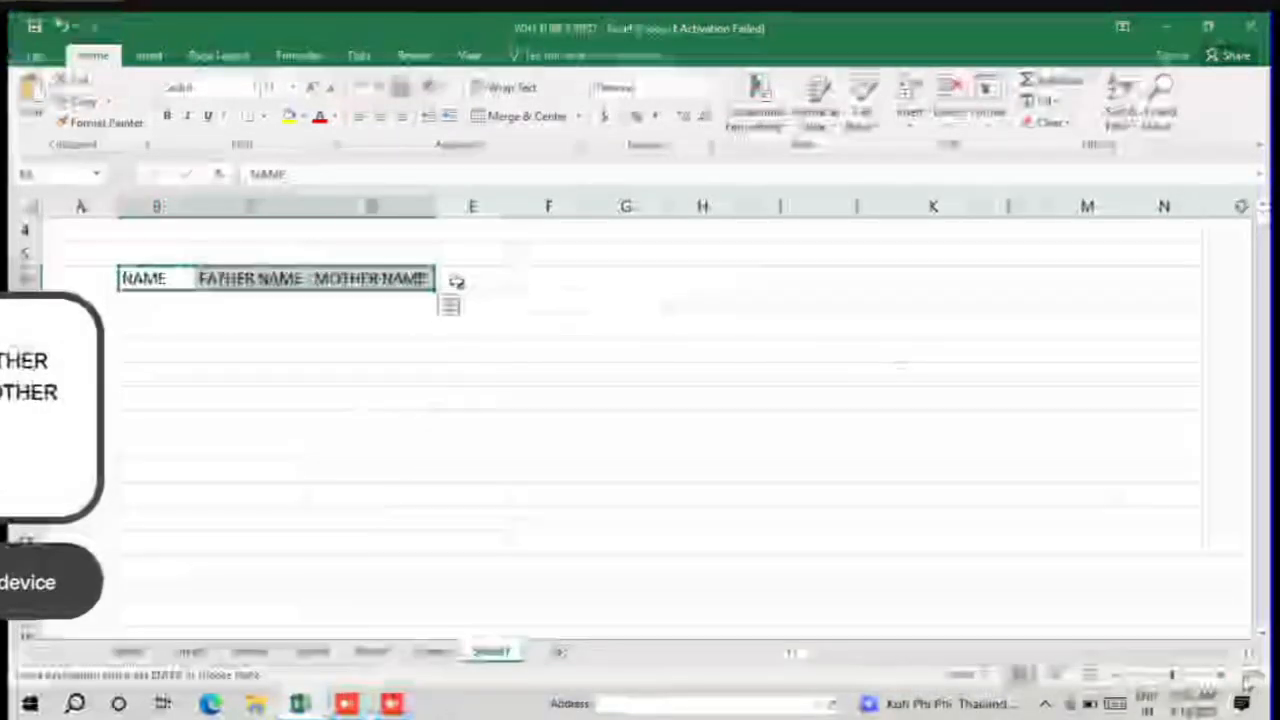
click(563, 279)
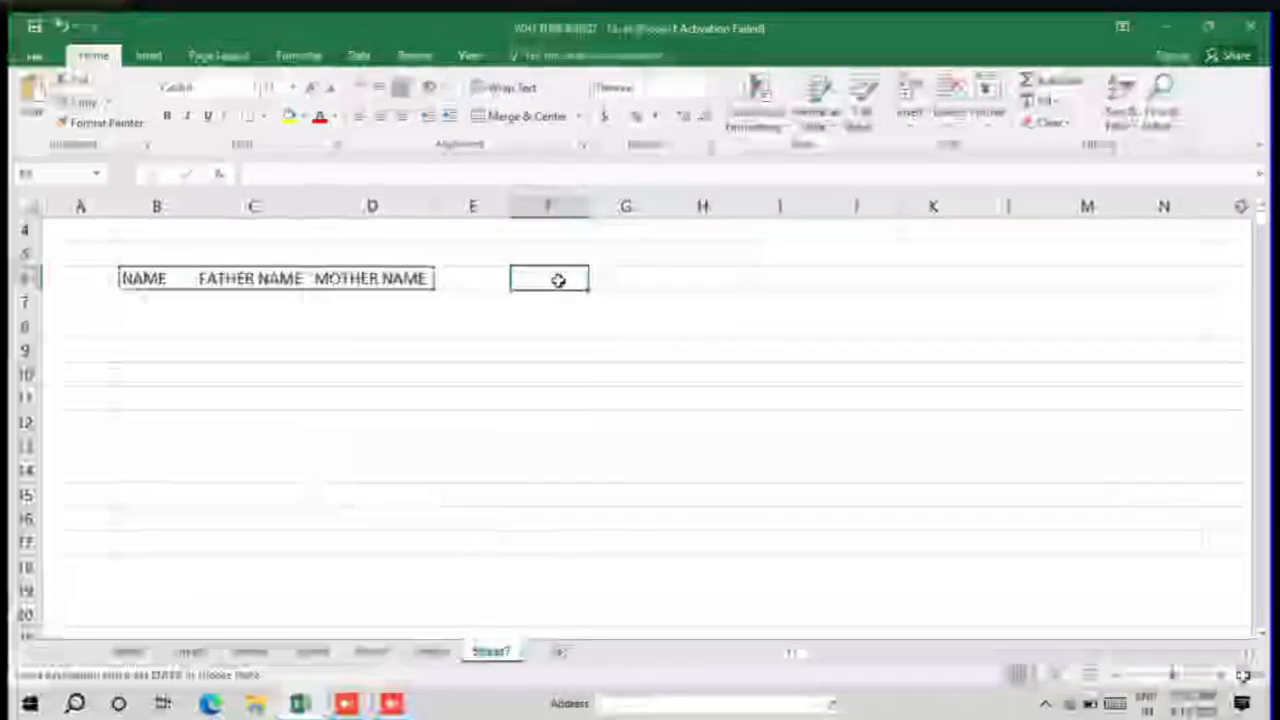
key(ctrl+v)
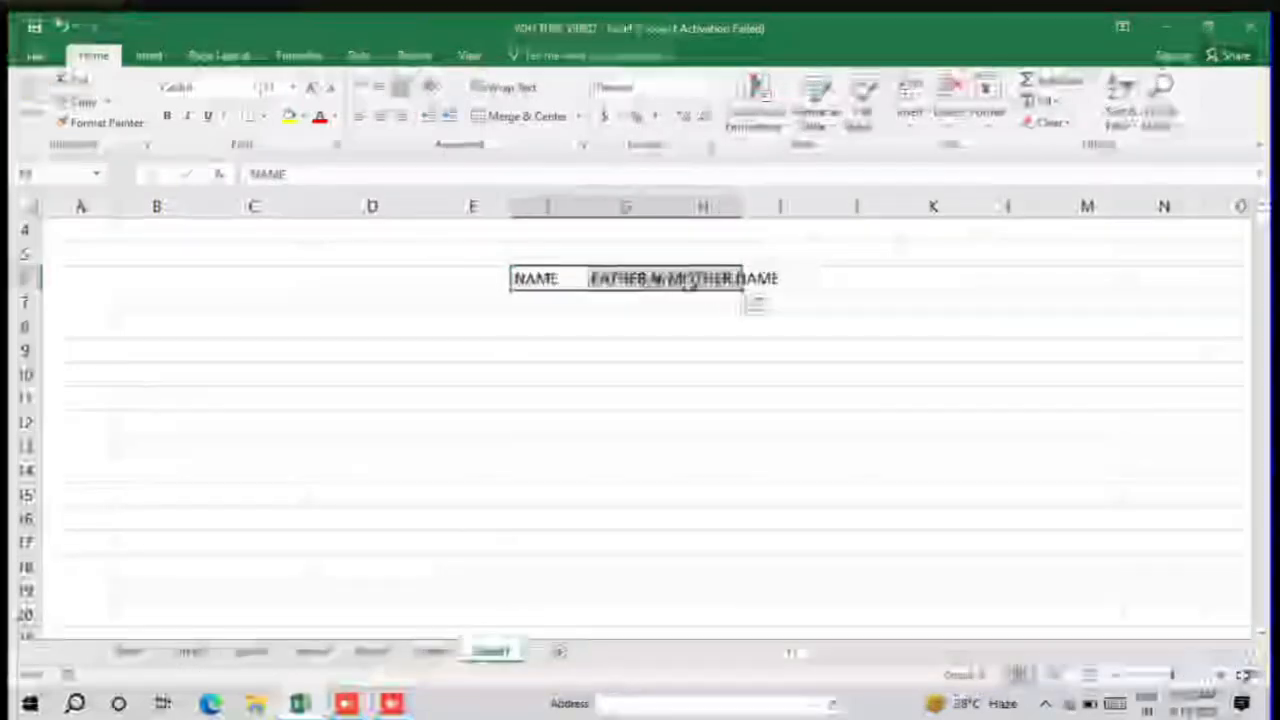
Step: Autofit the widths of columns G and H to the moved FATHER NAME and MOTHER NAME headings
double_click(744, 208)
double_click(670, 207)
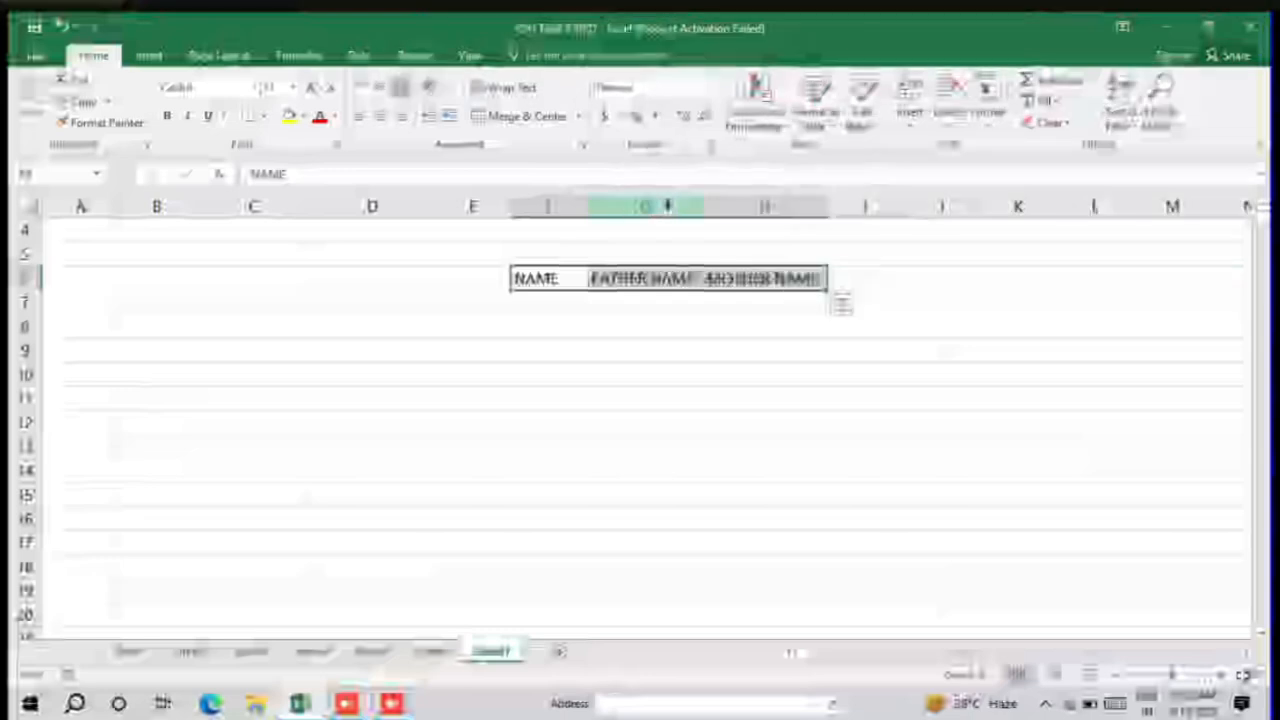
key(Down)
key(Down)
key(Down)
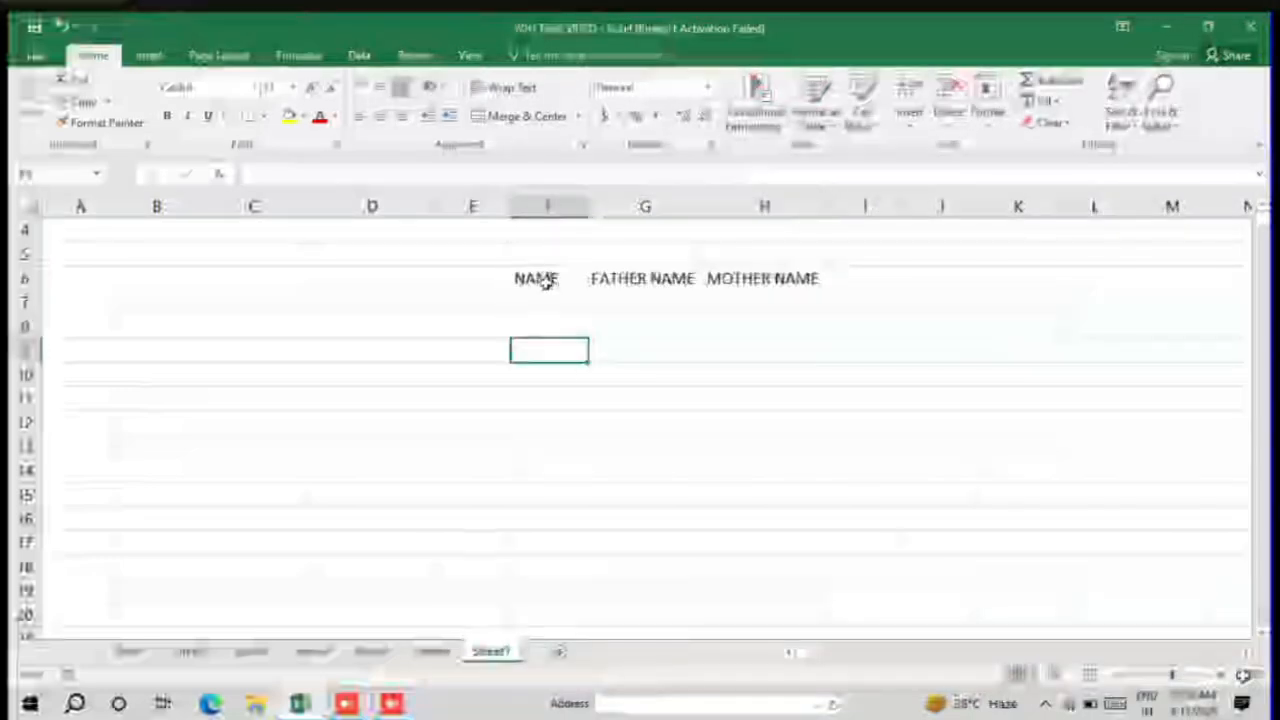
drag(546, 281, 770, 278)
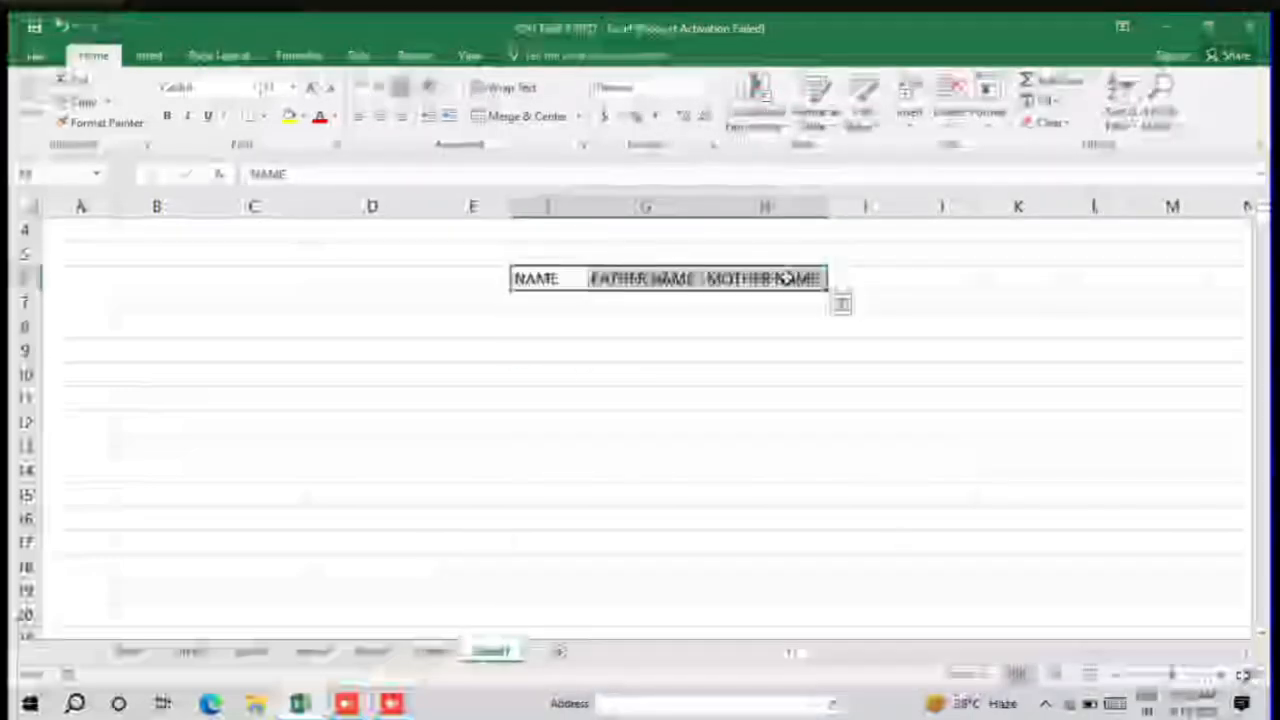
key(ctrl+c)
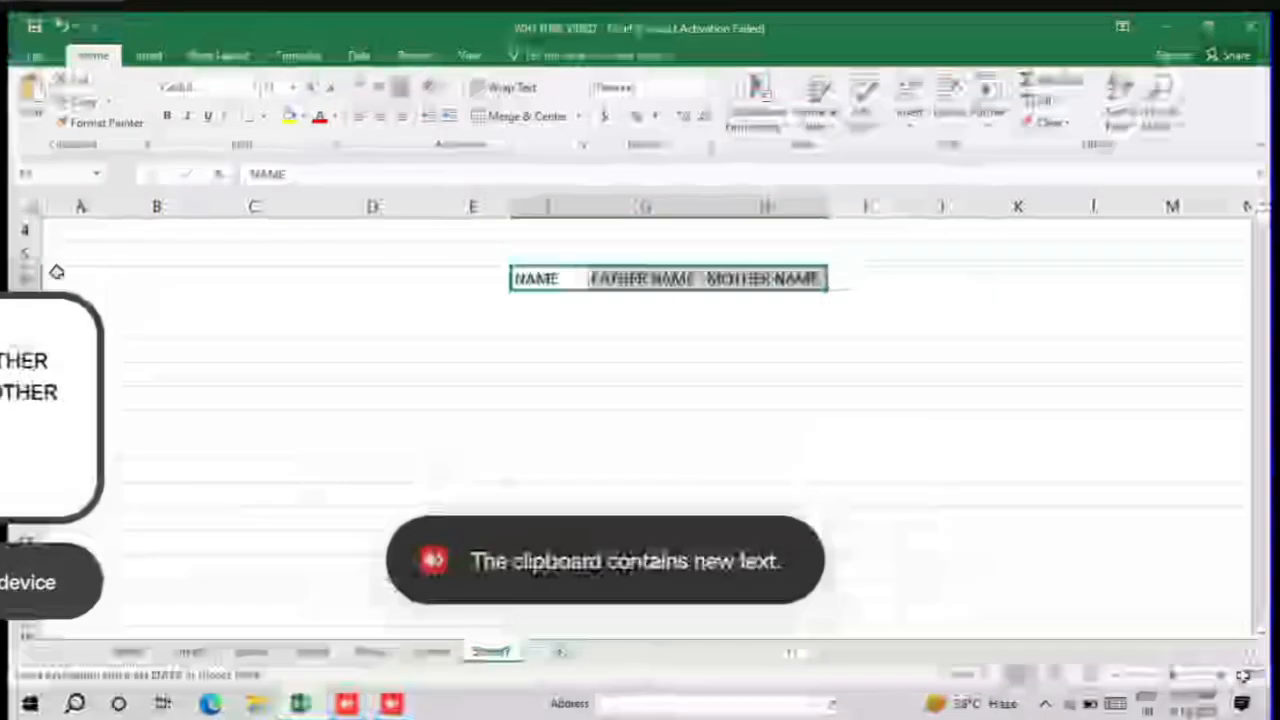
click(108, 253)
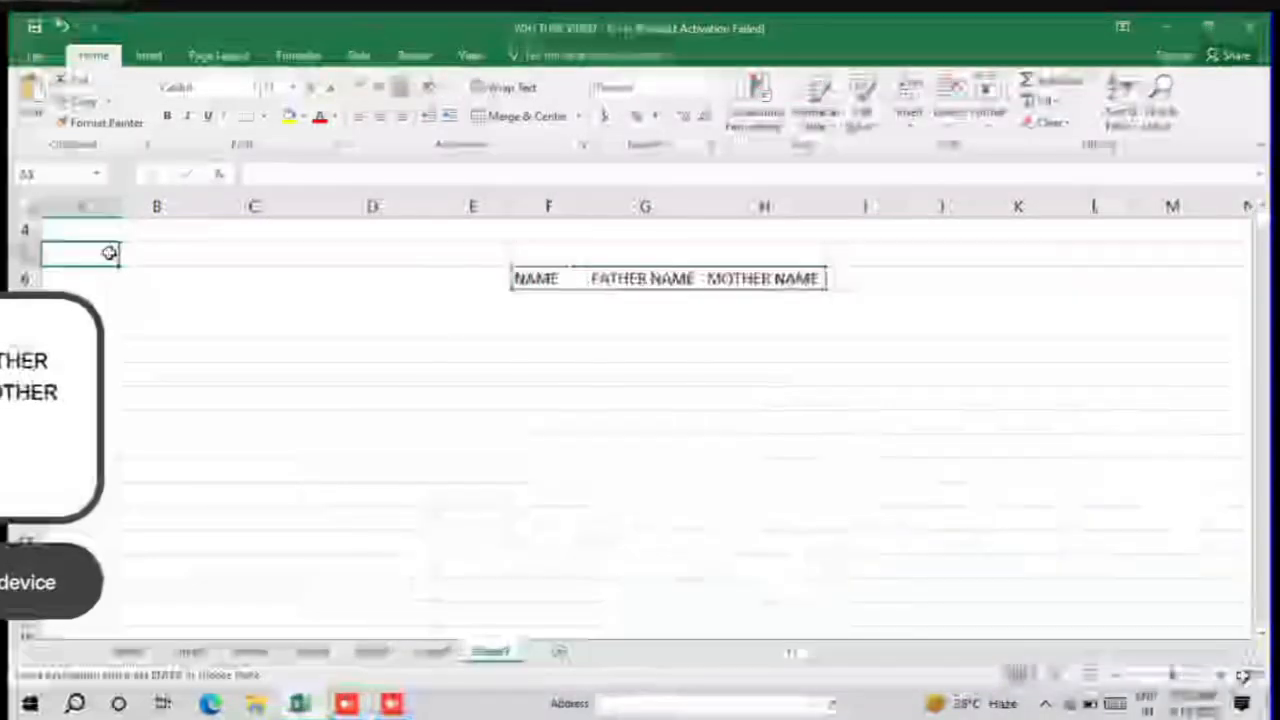
key(super+v)
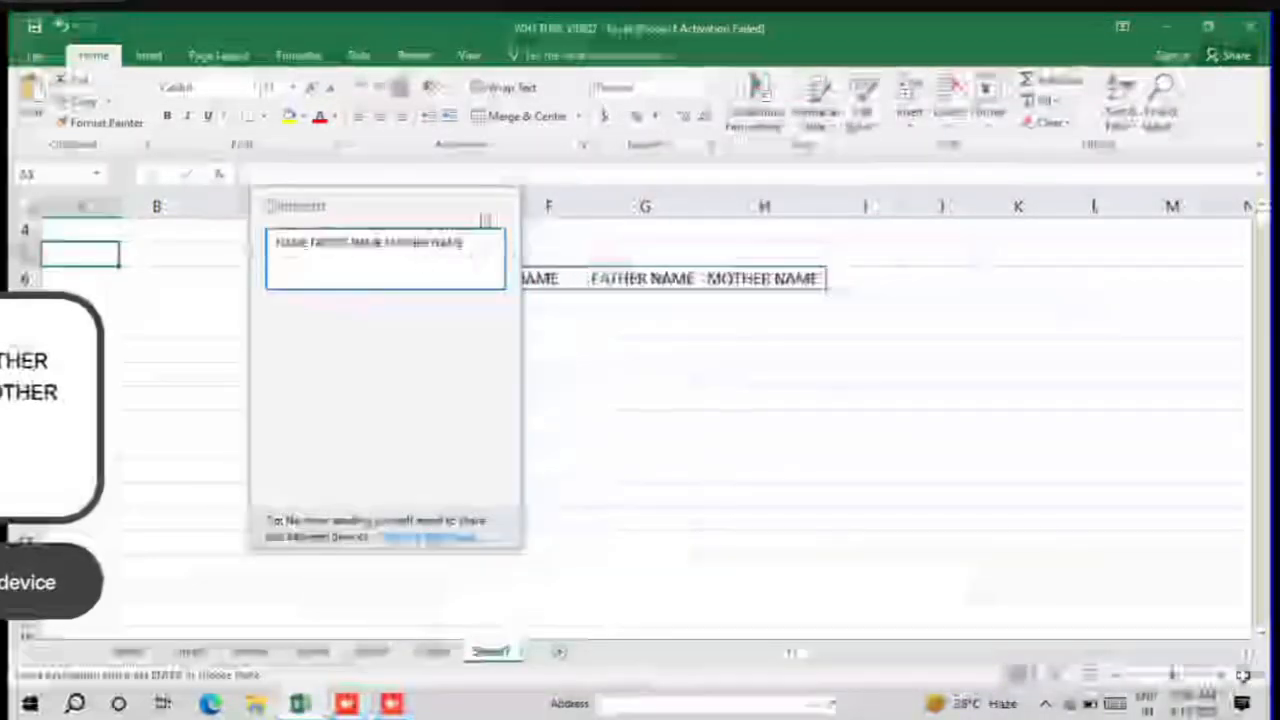
key(Escape)
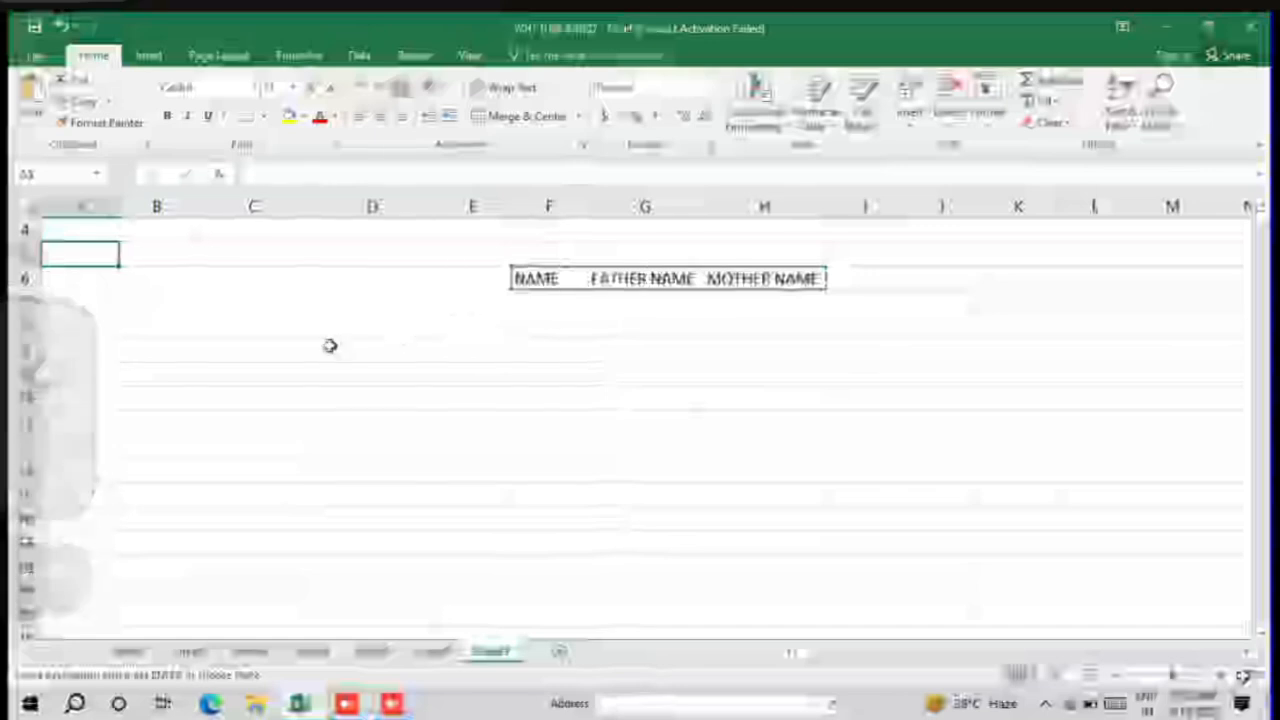
key(ctrl+c)
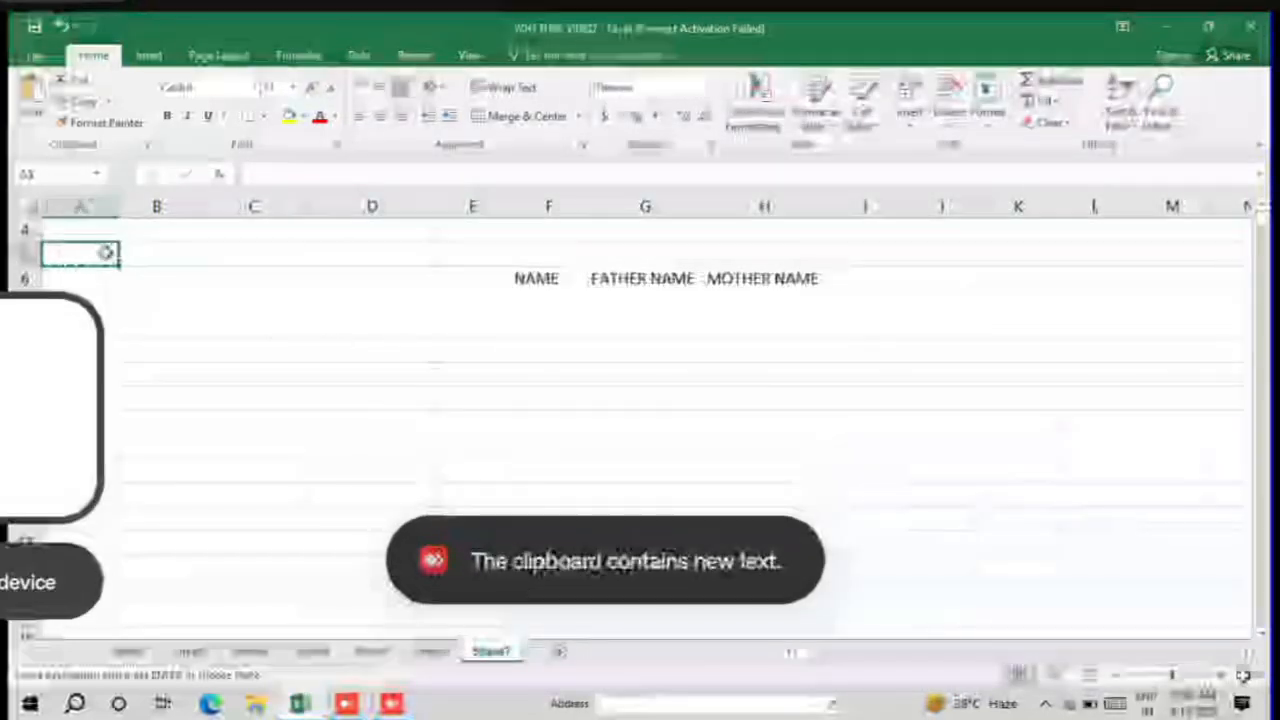
key(Escape)
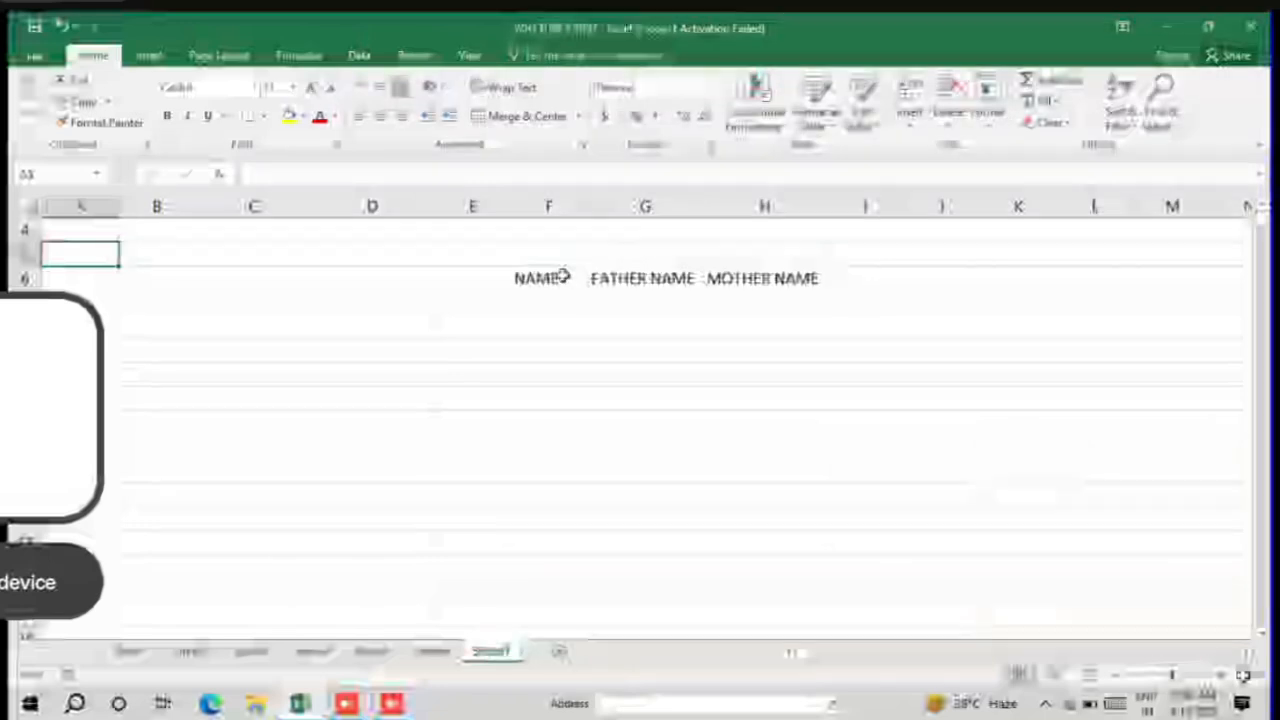
Step: Cut the three headings from F6:H6 and paste them starting at cell A5
drag(563, 277, 789, 285)
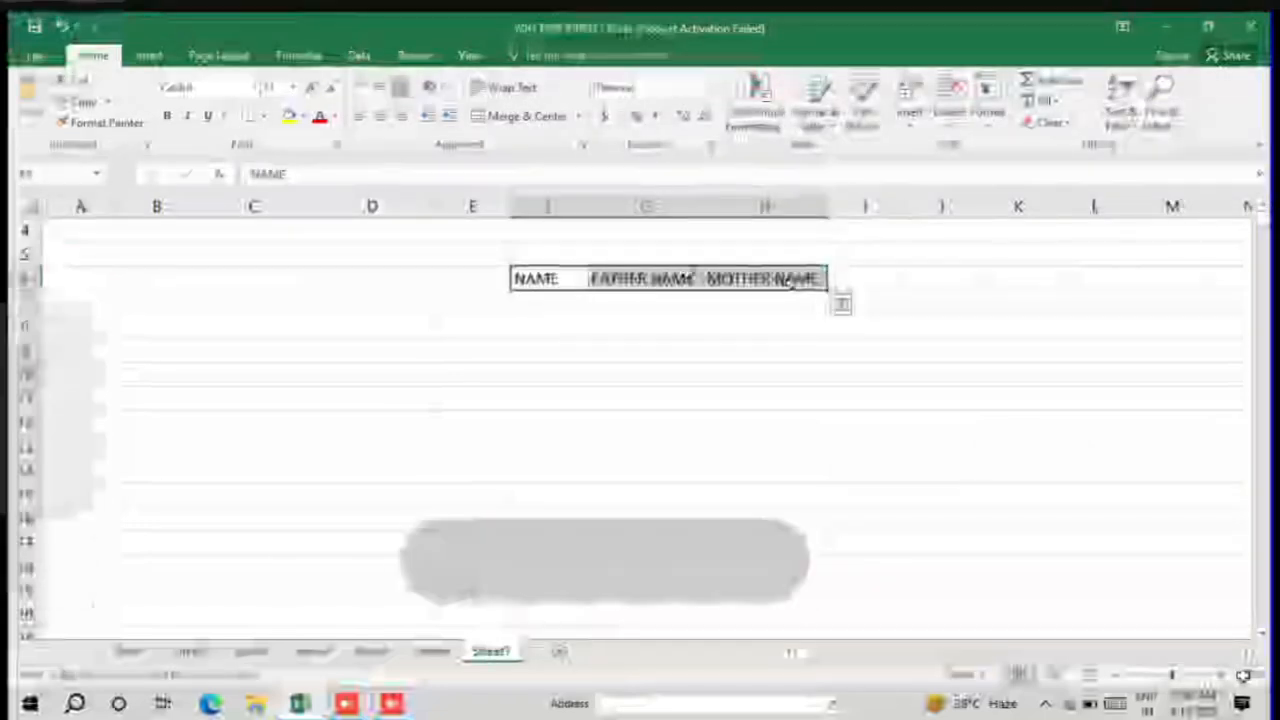
key(ctrl+c)
click(94, 254)
key(ctrl+v)
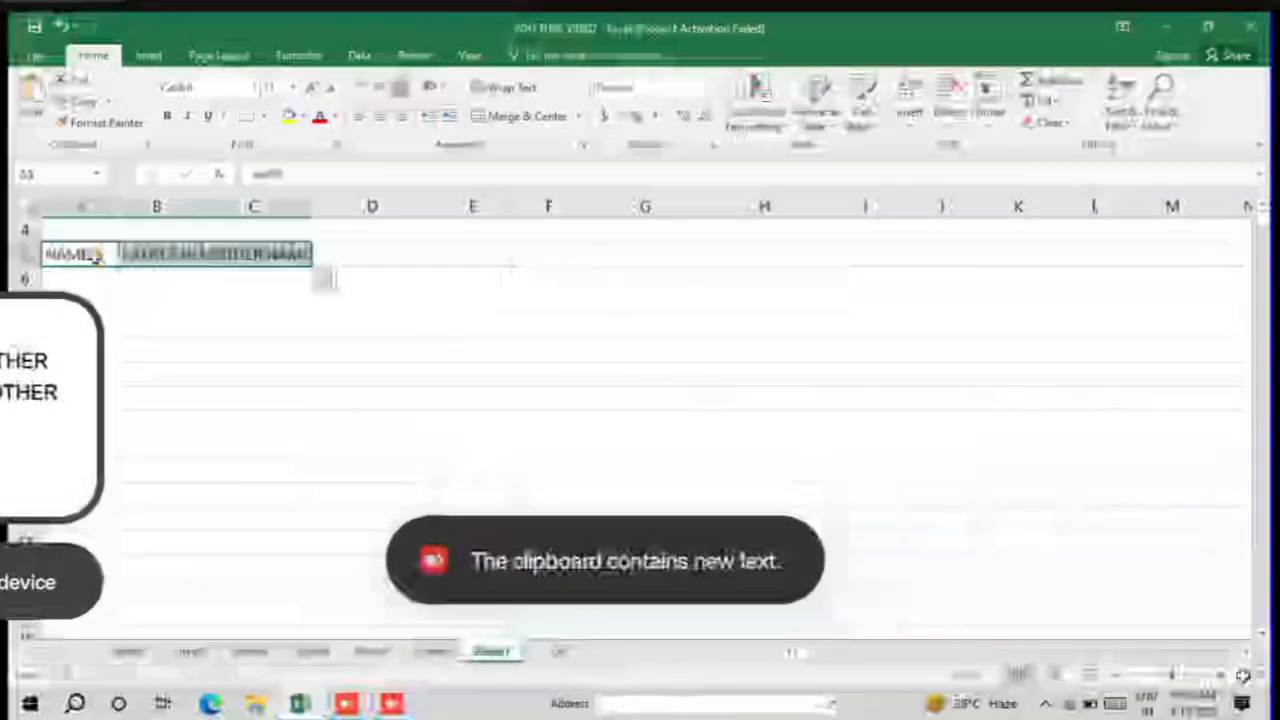
click(126, 374)
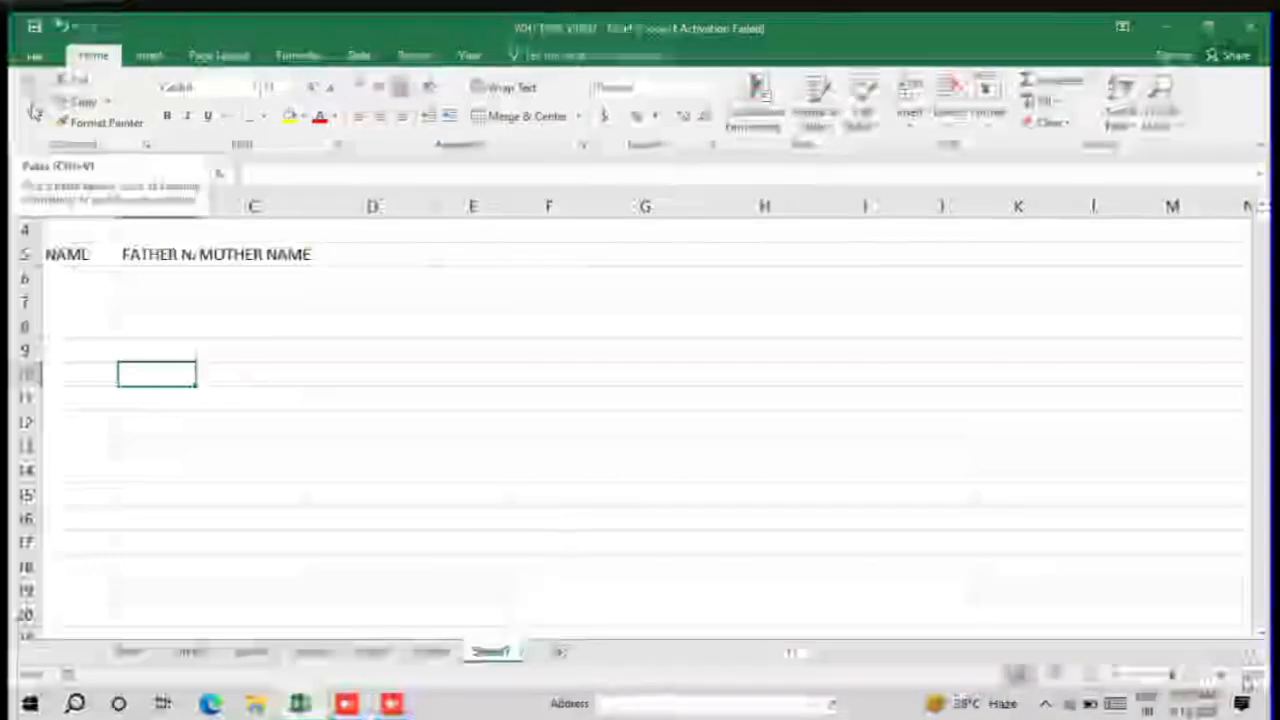
Step: Copy the headings in A5:C5 and paste the duplicate set starting at cell E5
click(80, 101)
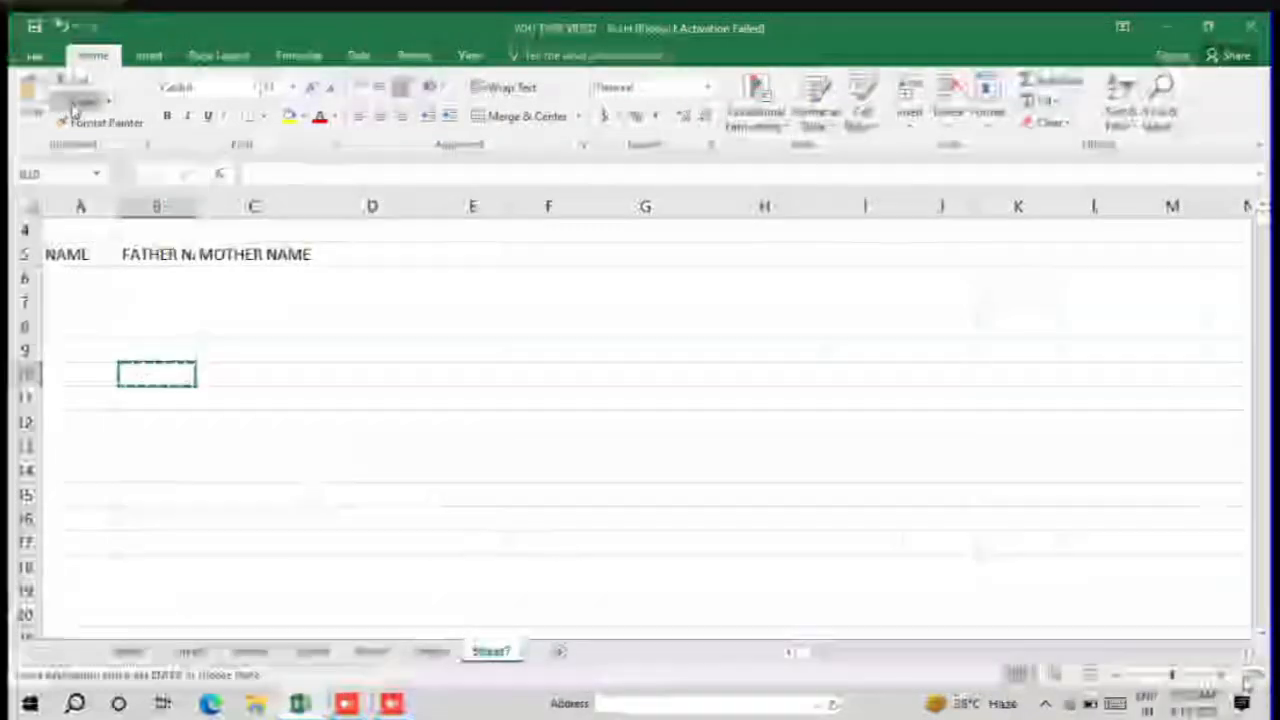
drag(88, 256, 250, 255)
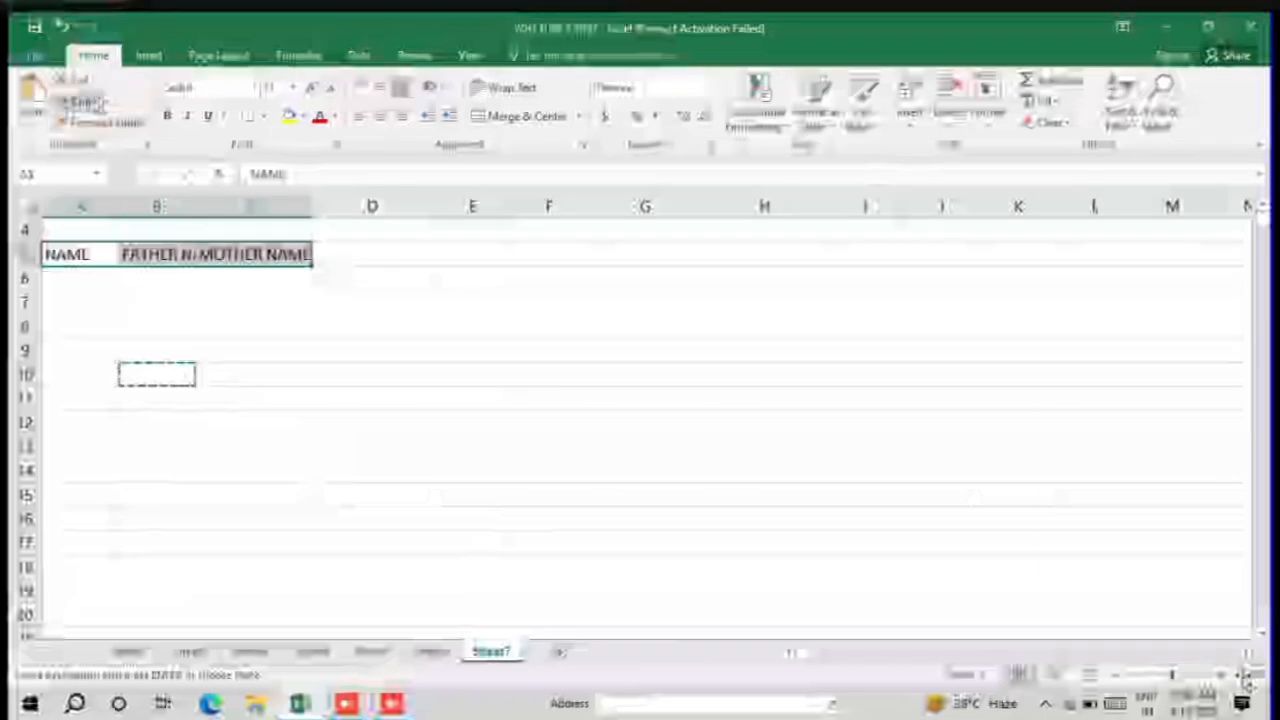
click(85, 101)
click(491, 254)
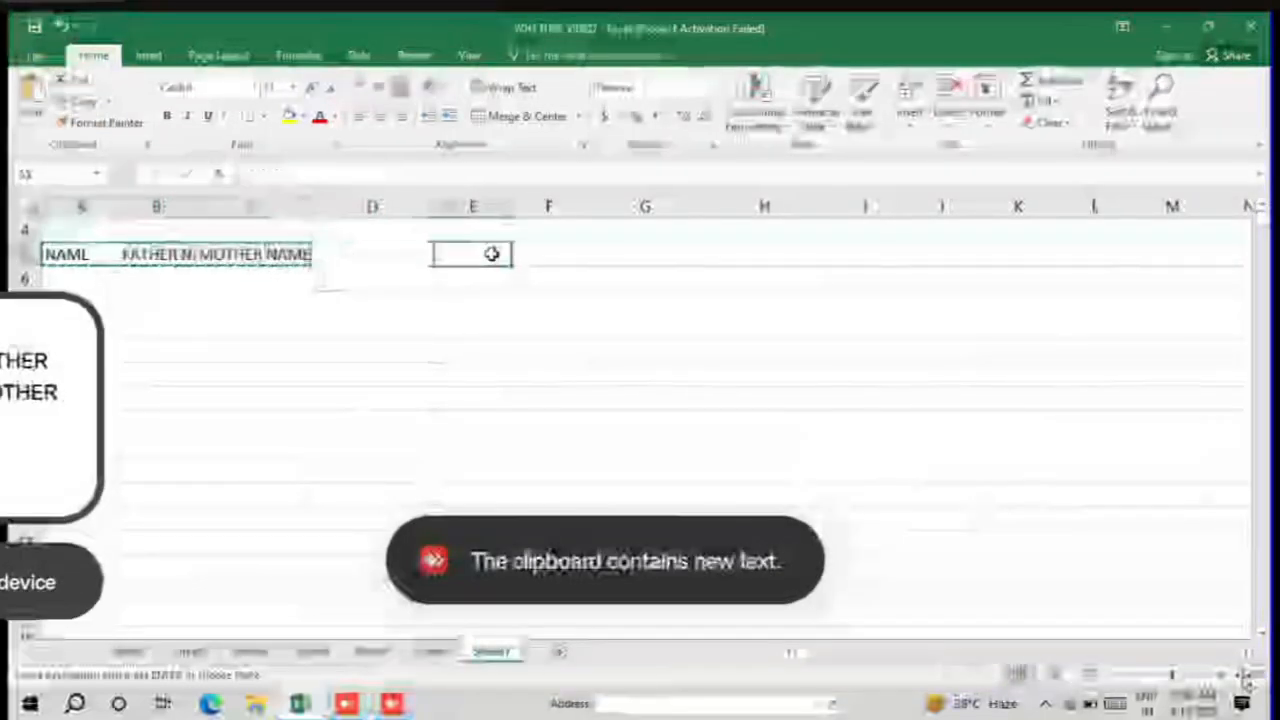
key(ctrl+v)
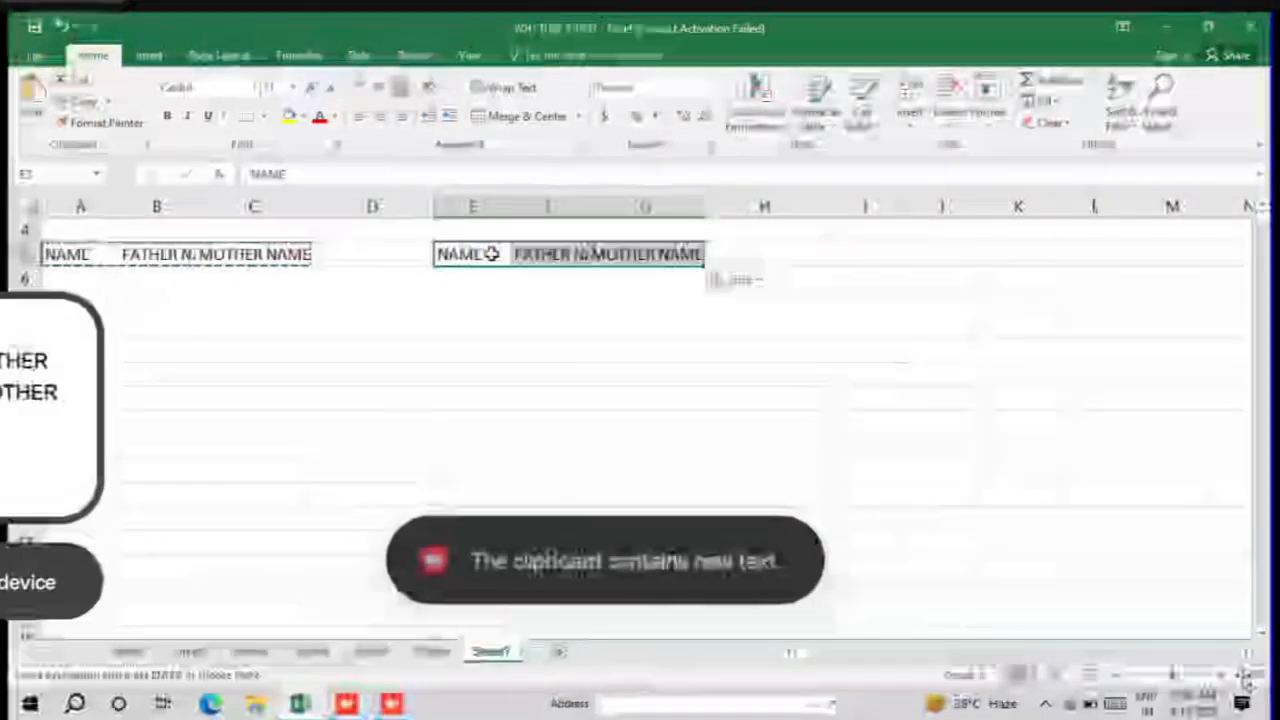
Step: Autofit the widths of columns F and B so both FATHER NAME headings fit
double_click(585, 205)
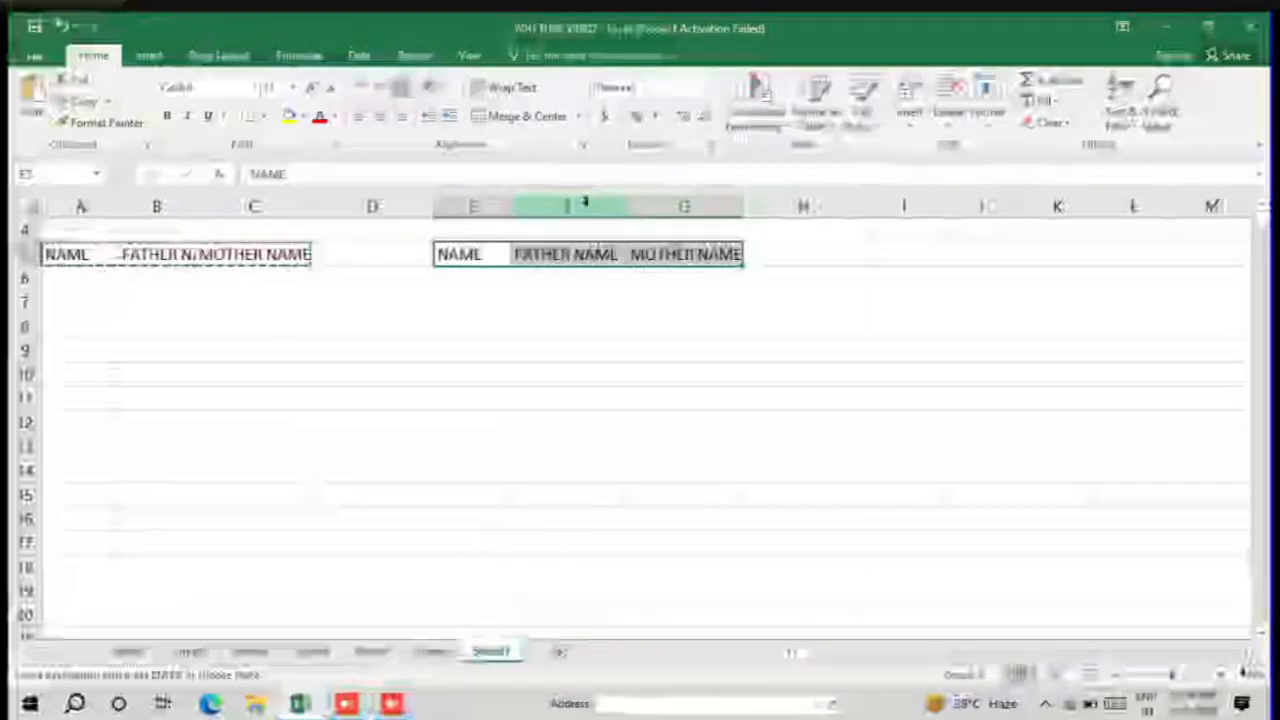
click(471, 295)
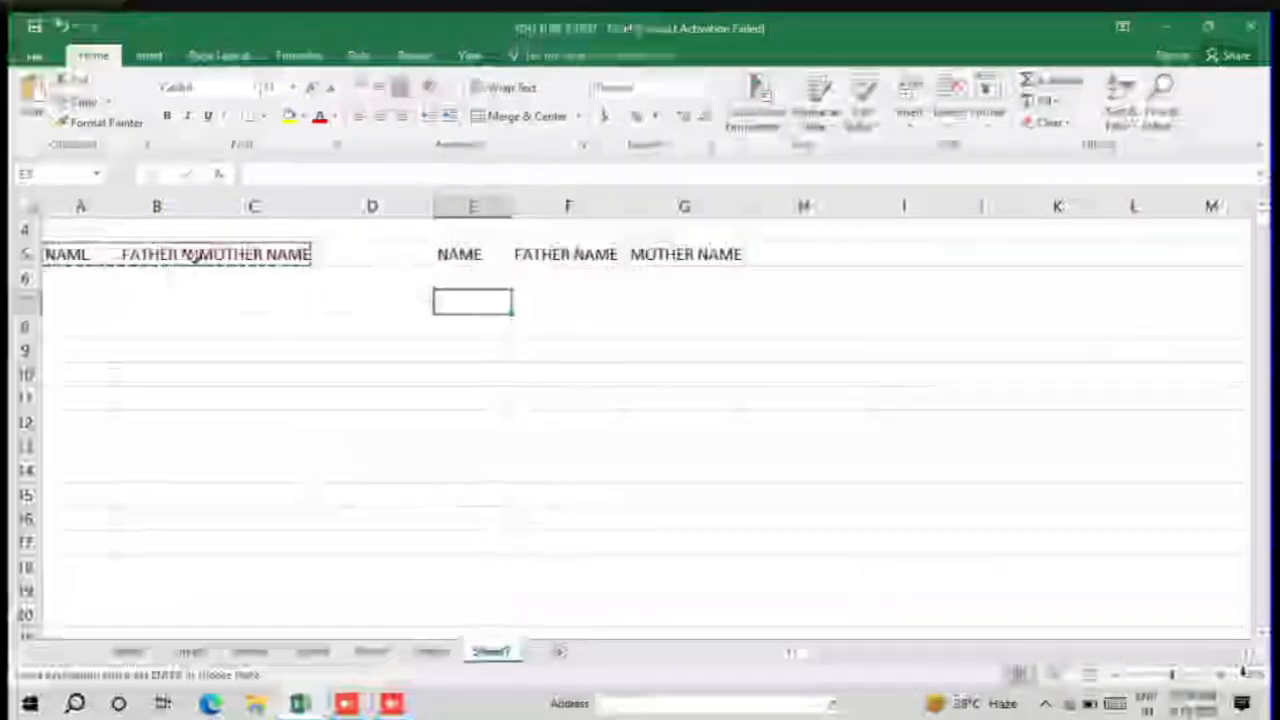
double_click(205, 206)
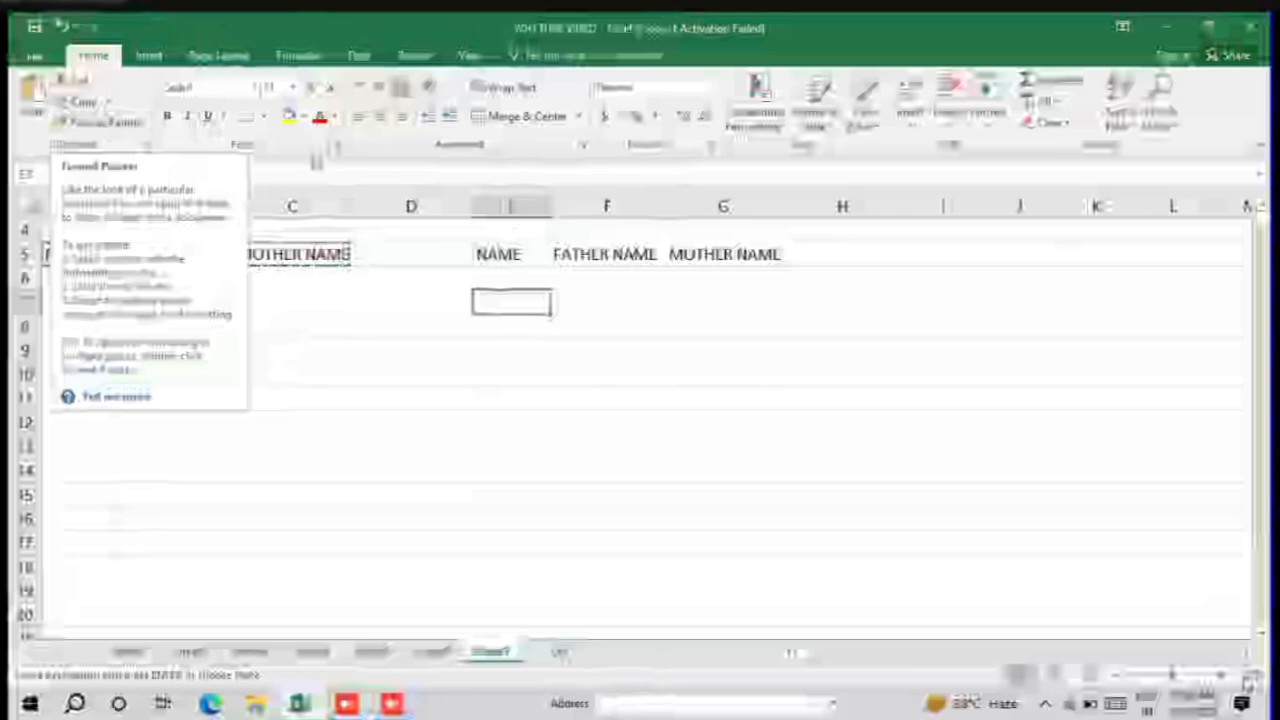
click(101, 131)
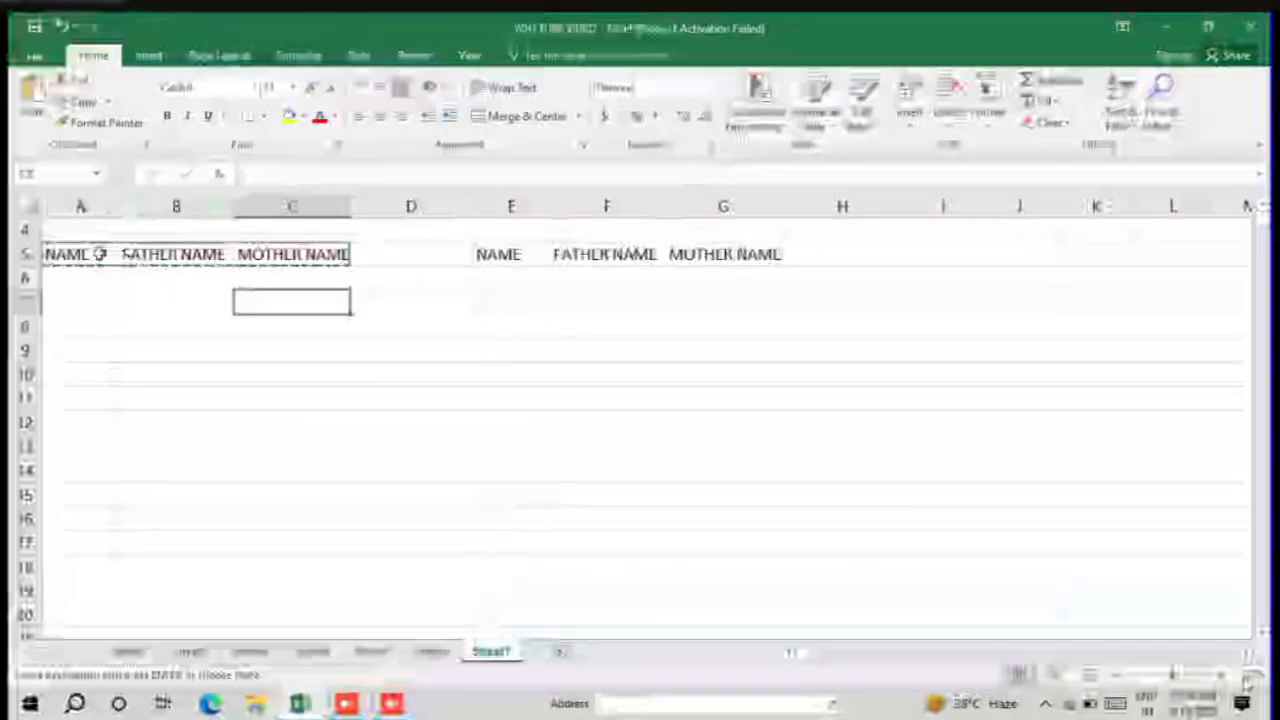
Step: Format the headings in A5:C5 with a yellow fill, red font colour and bold text
drag(100, 251, 284, 248)
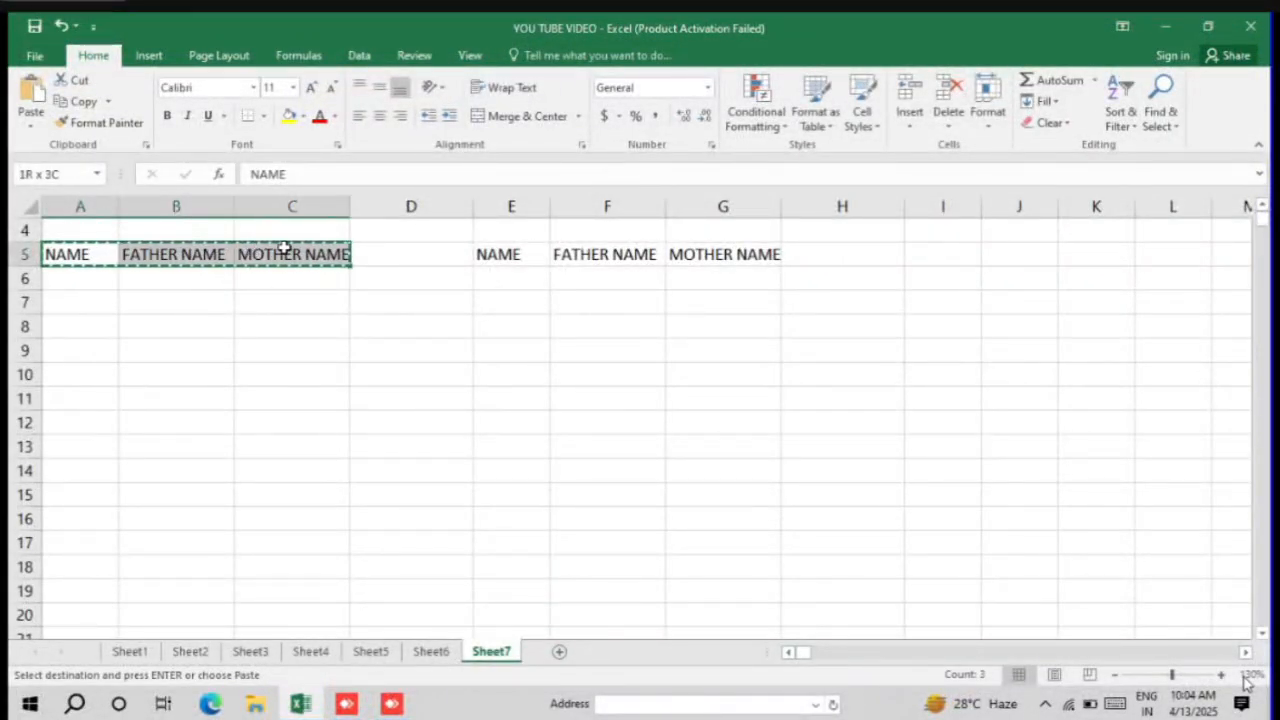
click(288, 115)
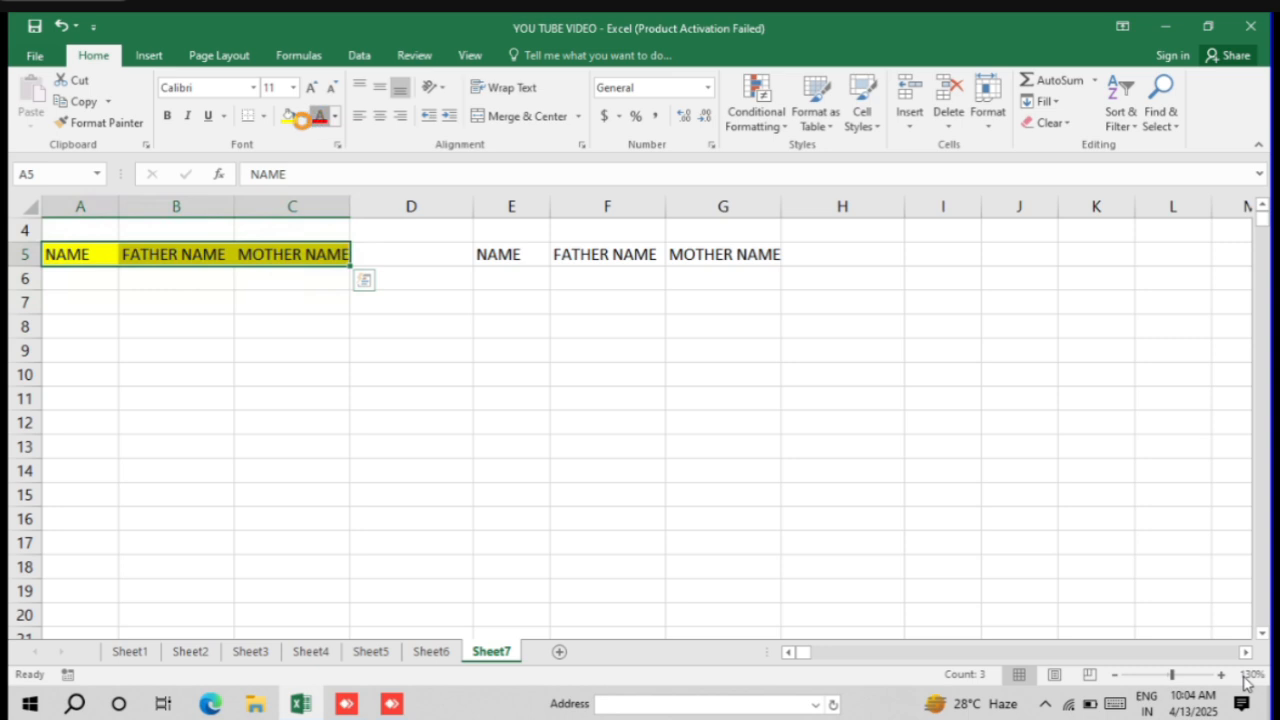
click(319, 116)
click(168, 118)
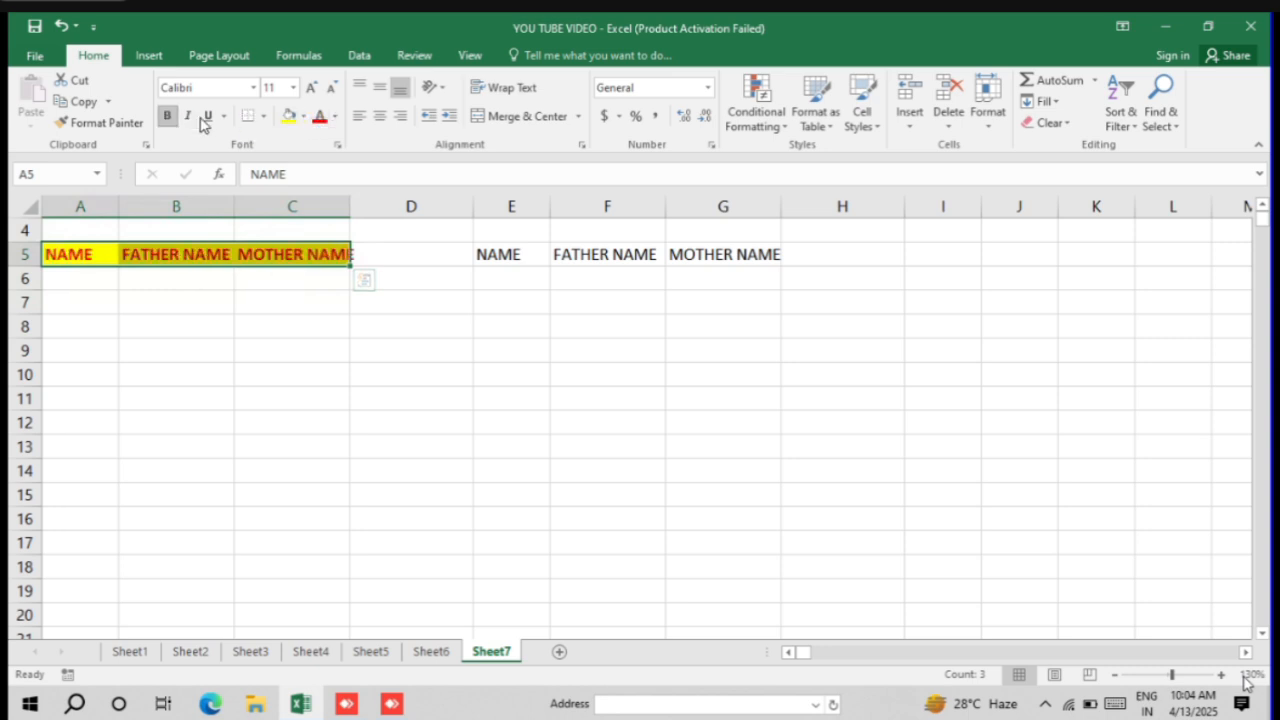
Step: Apply All Borders to the heading cells A5:C5 and deselect the range
click(265, 118)
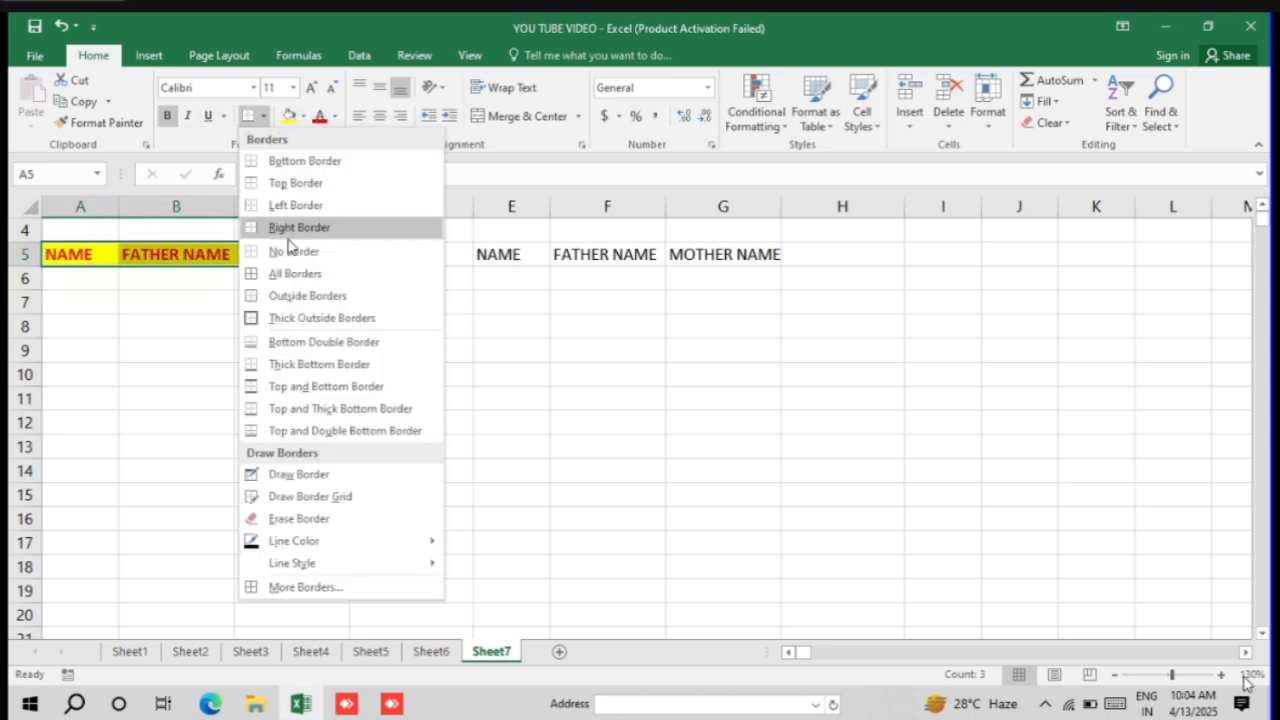
click(284, 292)
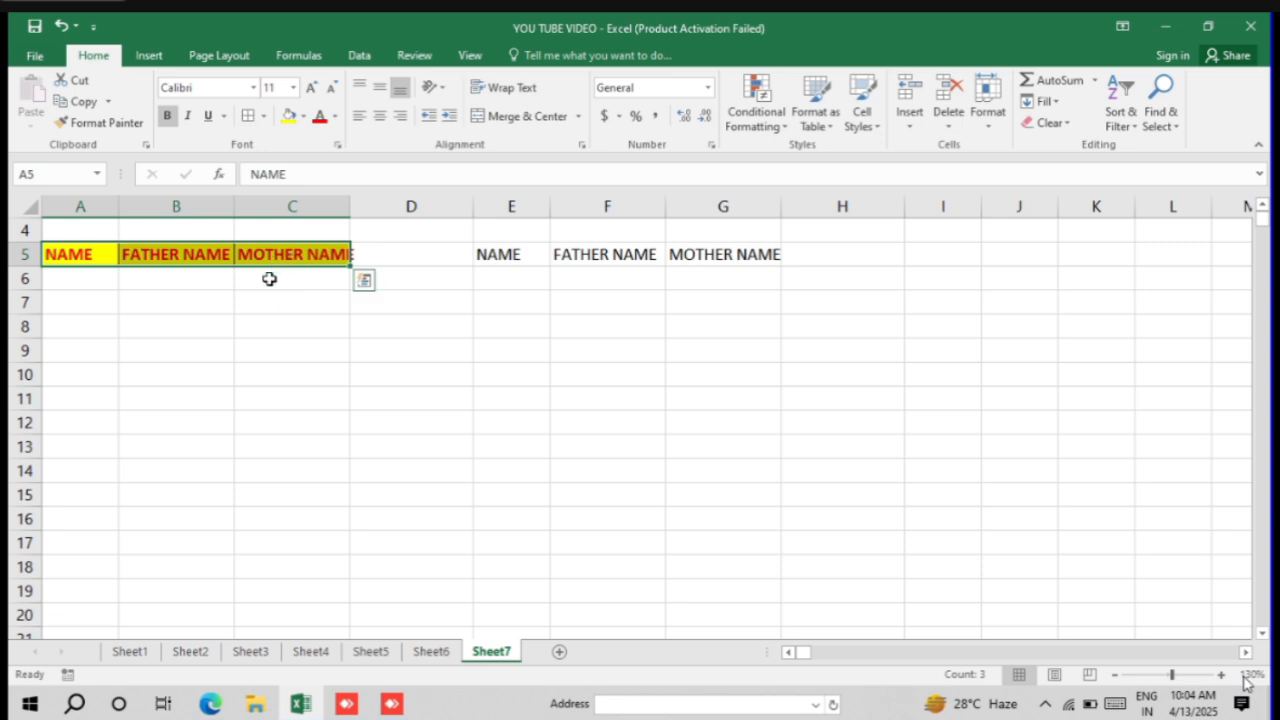
click(268, 284)
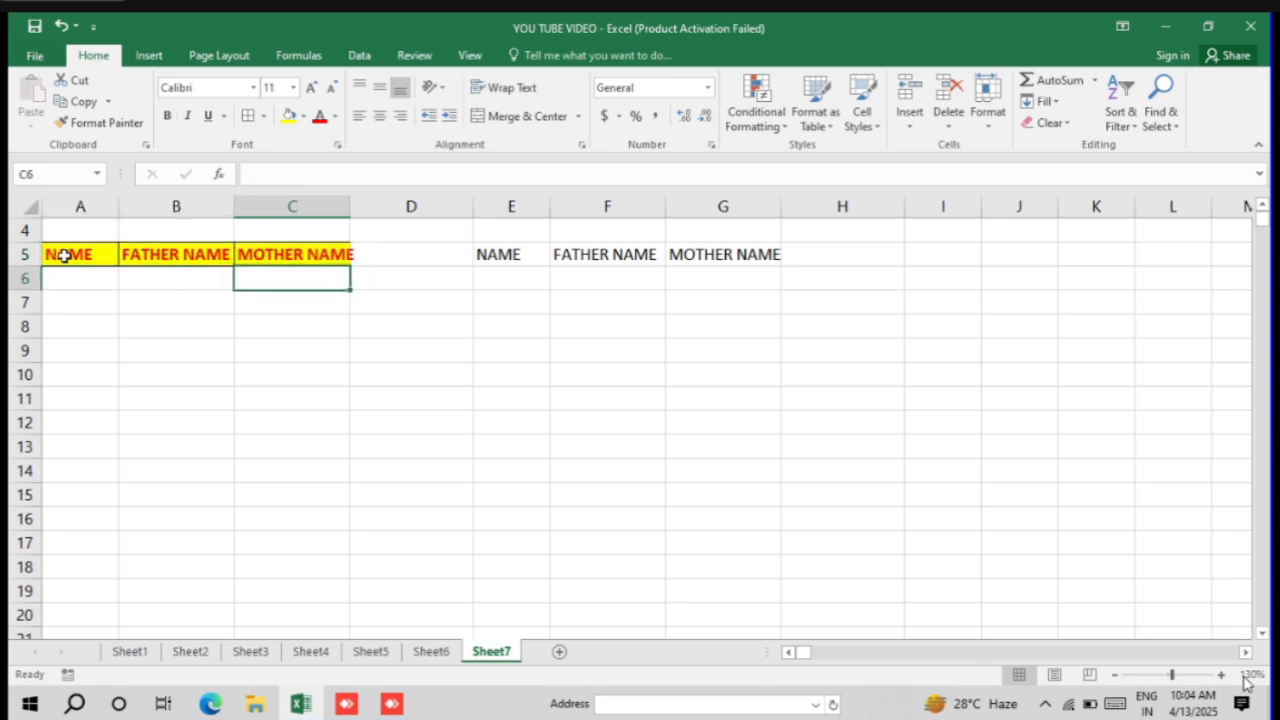
drag(64, 256, 309, 257)
click(310, 345)
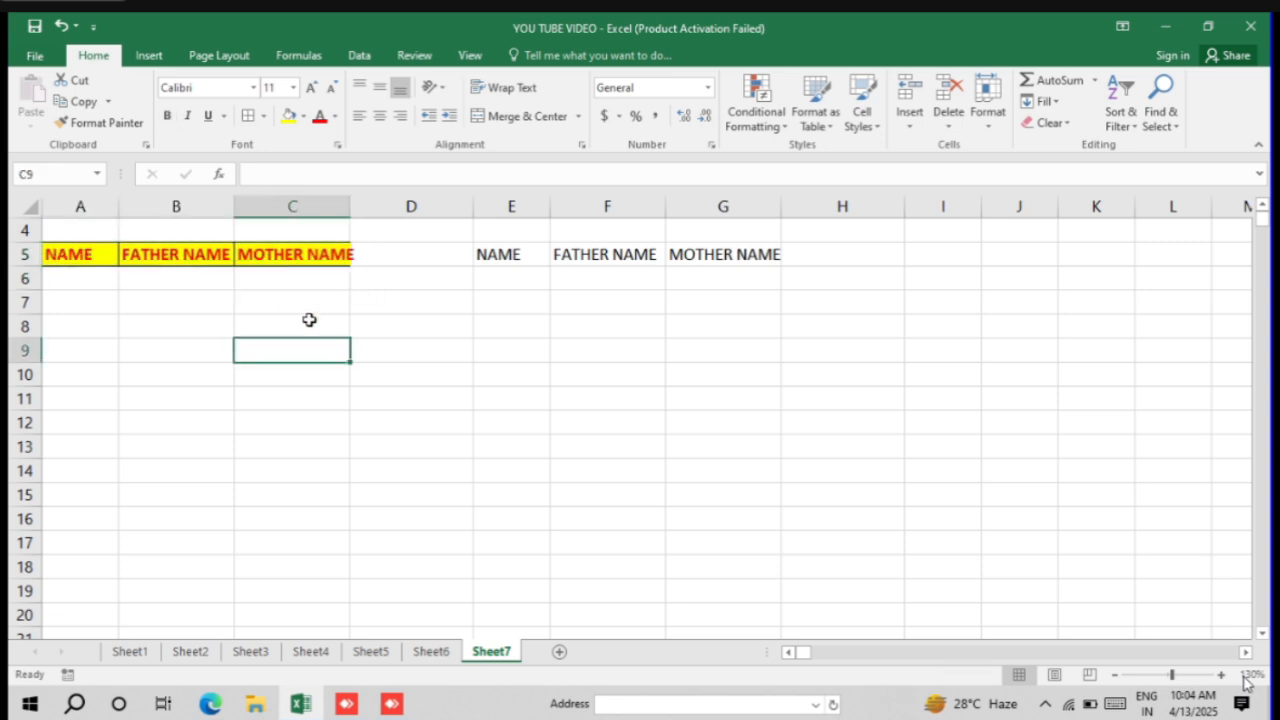
Step: Copy the formatting of A5:C5 onto the headings in E5:G5 with Format Painter and autofit columns C and G
double_click(349, 203)
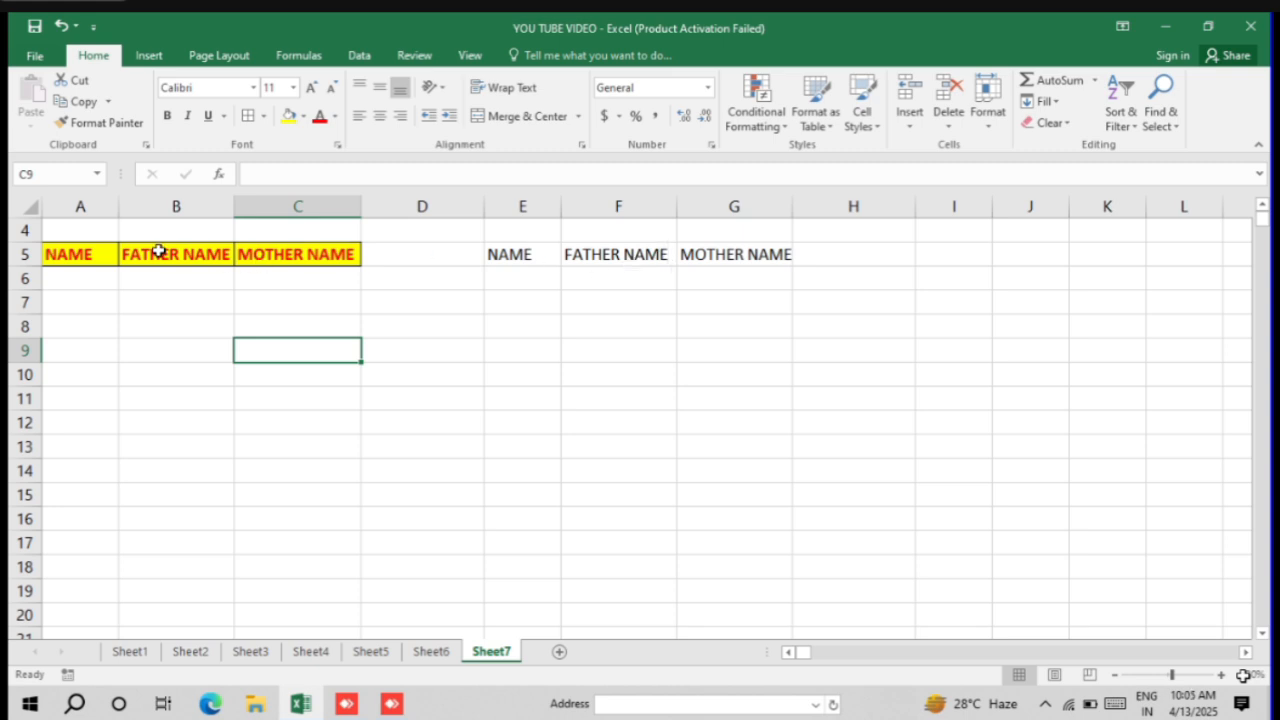
drag(90, 253, 318, 254)
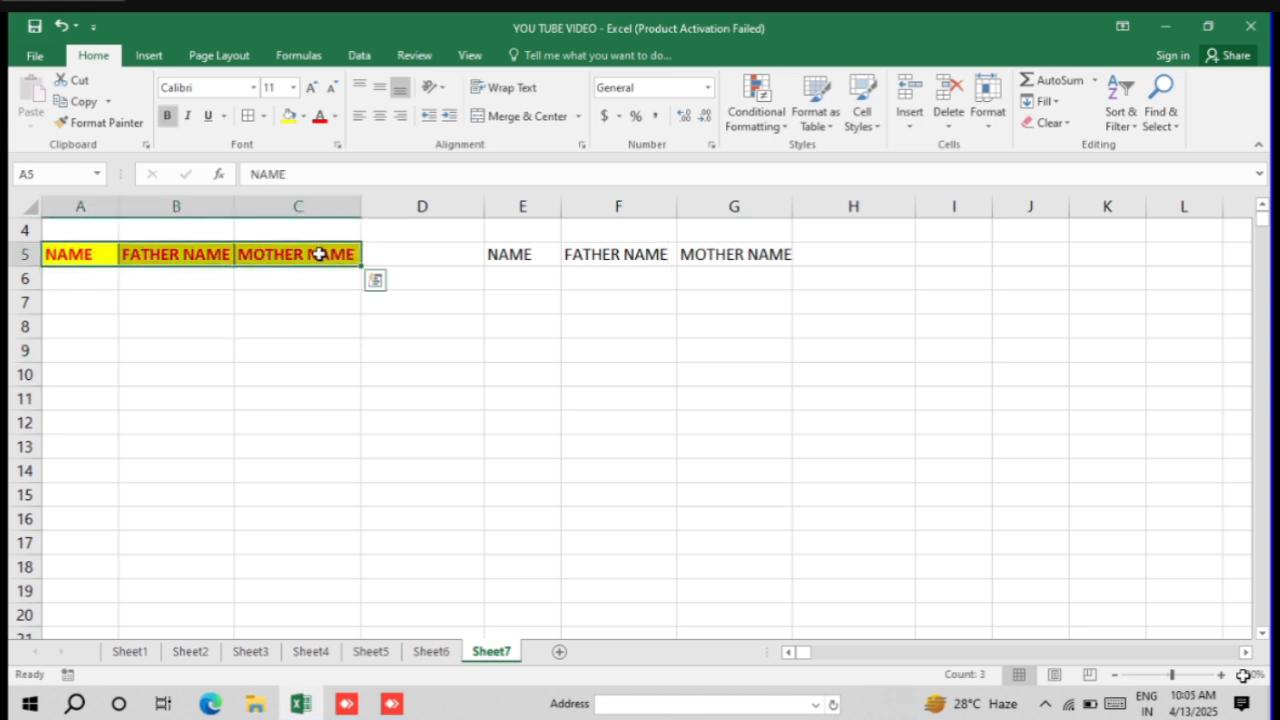
click(98, 126)
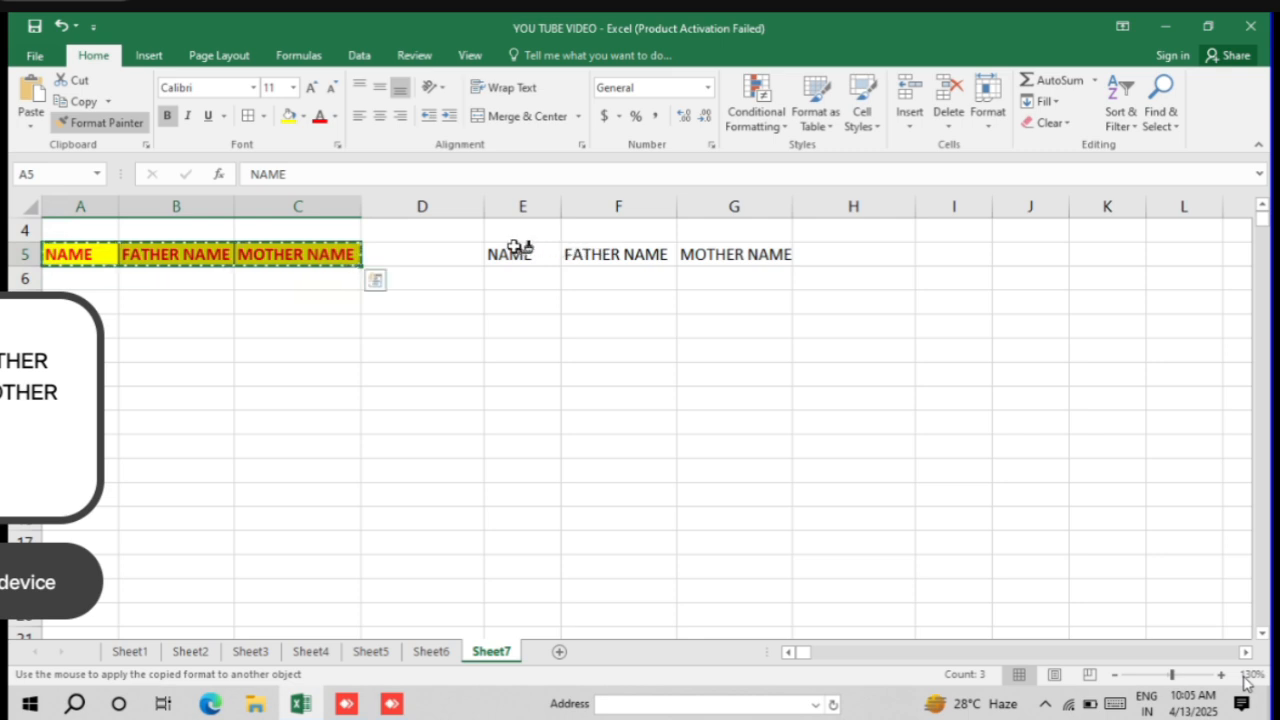
drag(514, 247, 730, 253)
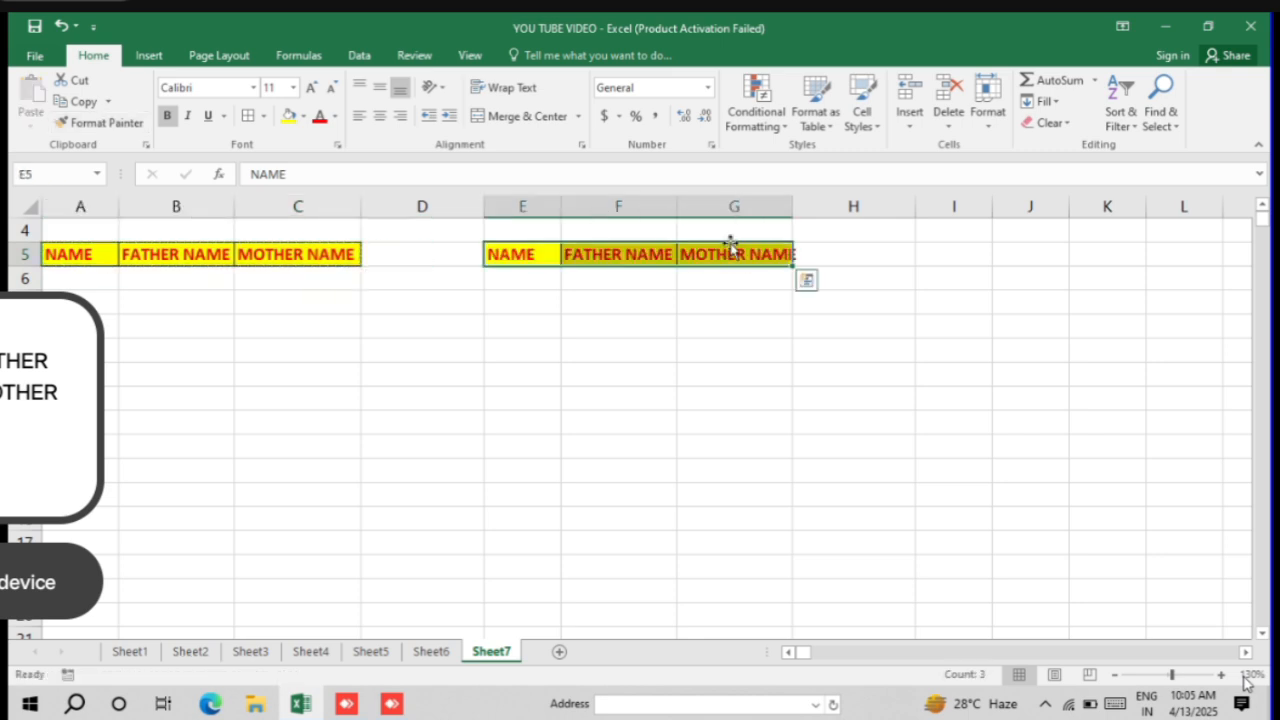
double_click(792, 206)
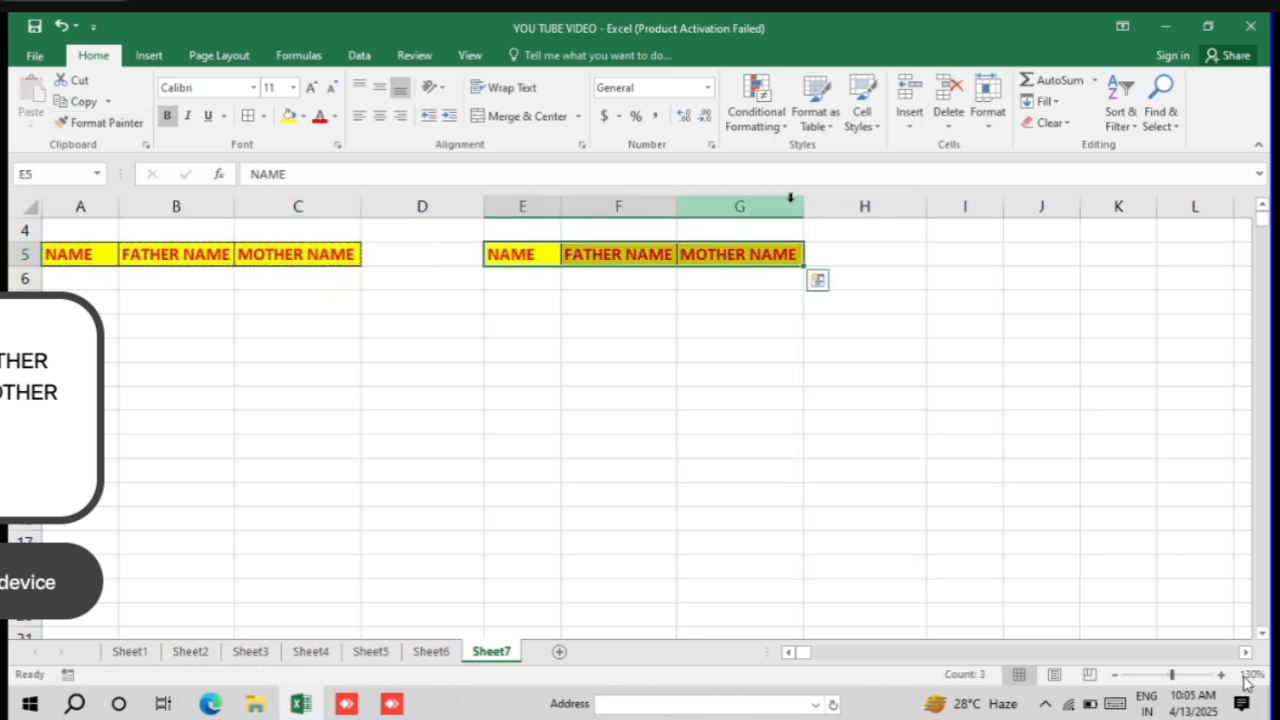
click(626, 289)
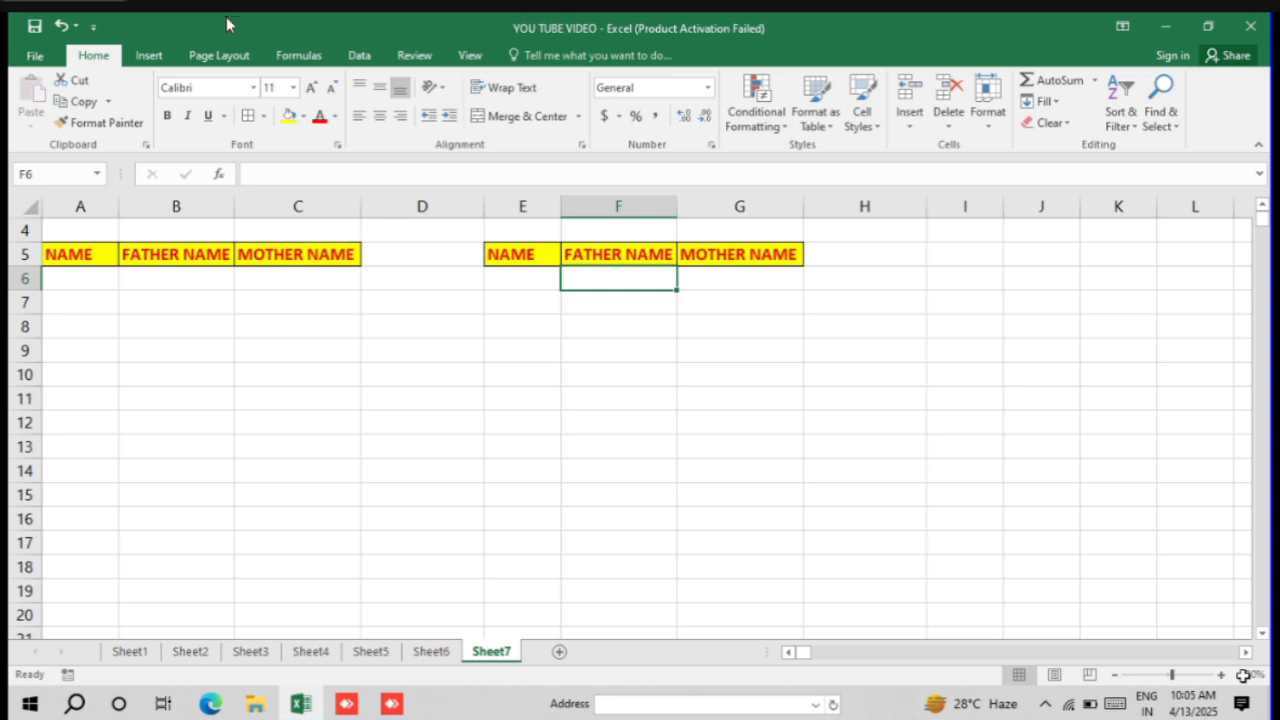
Step: Set the font of the headings in A5:C5 to Arial
click(254, 88)
click(63, 251)
drag(63, 251, 330, 256)
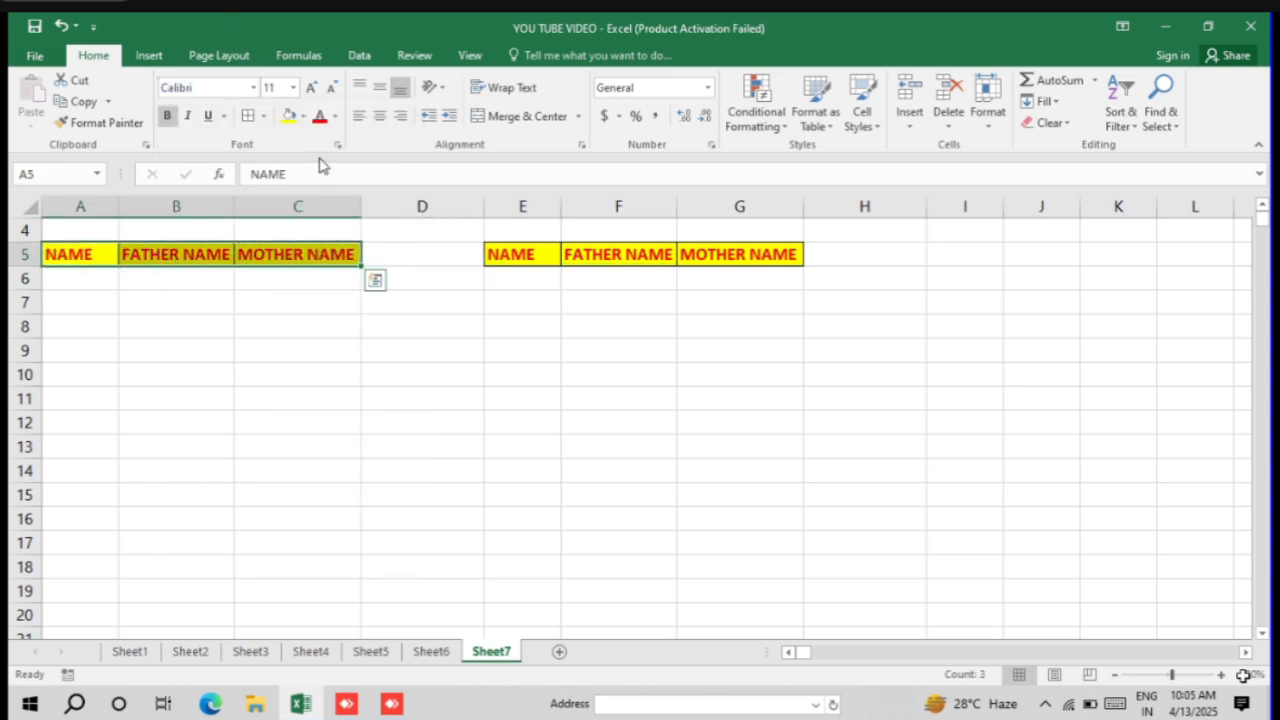
click(256, 88)
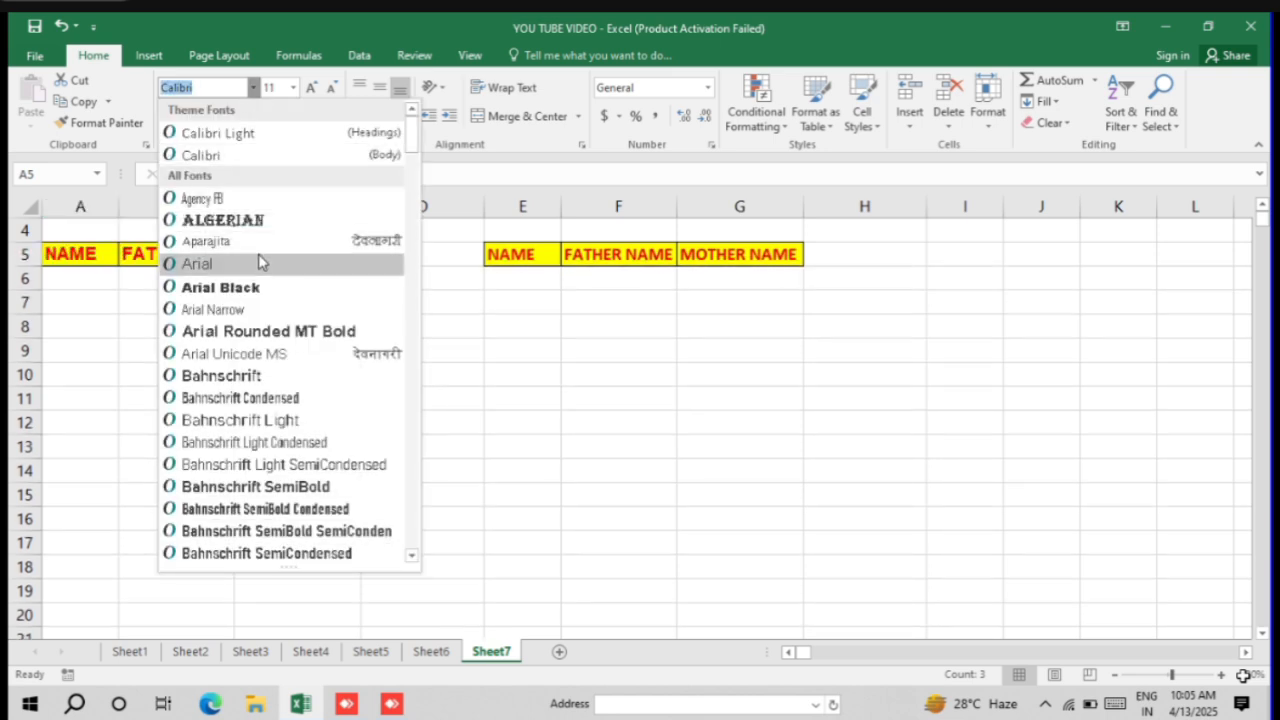
click(259, 262)
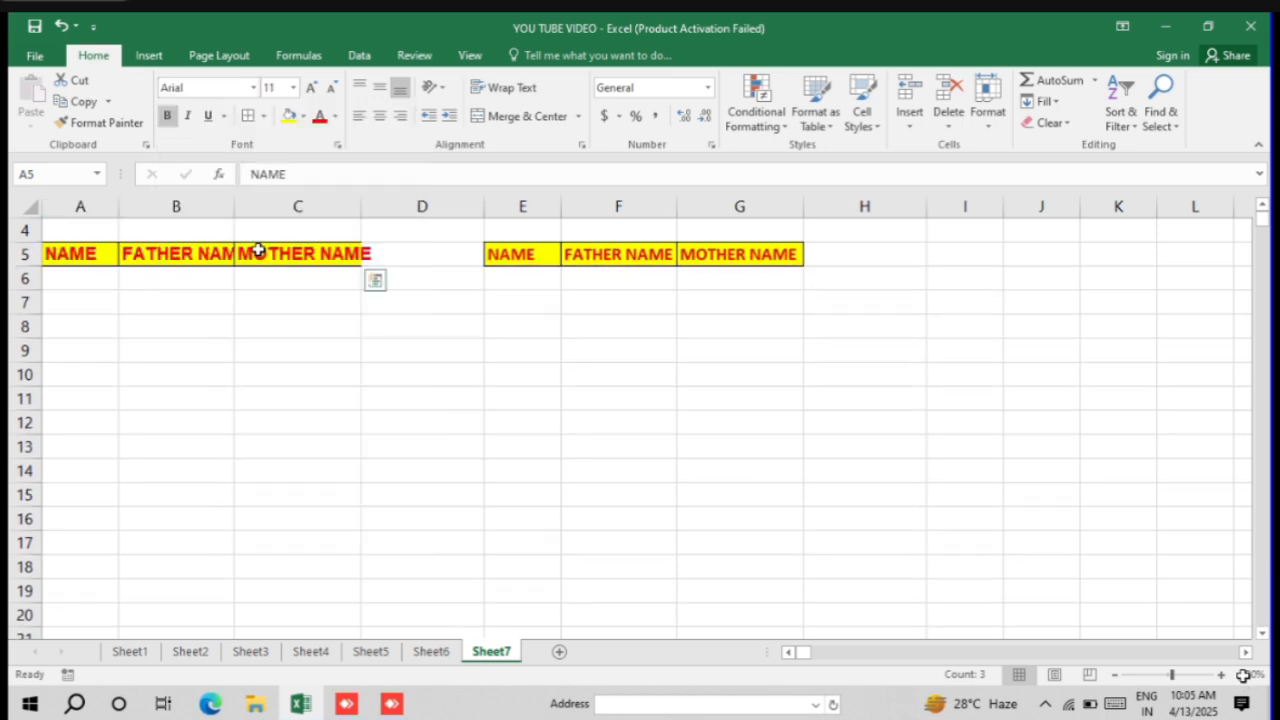
Step: Change the font of the headings in A5:C5 to Microsoft JhengHei
click(253, 89)
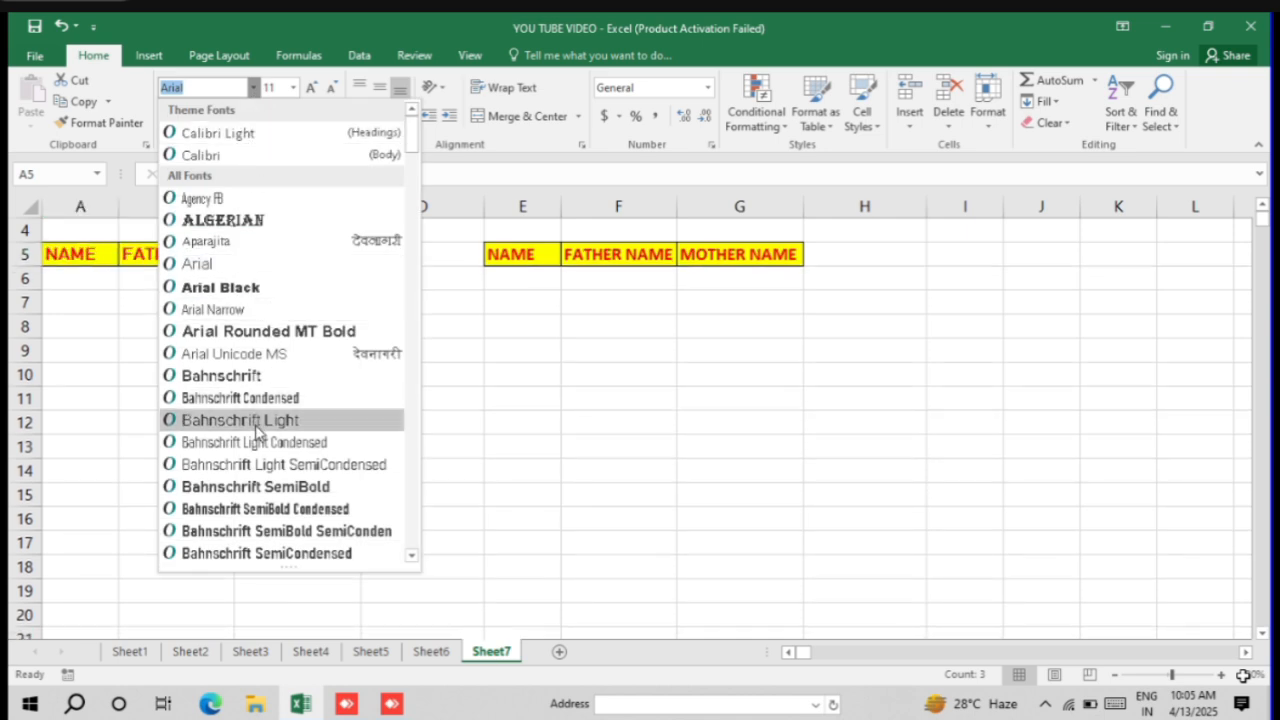
scroll(250, 430, down, 20)
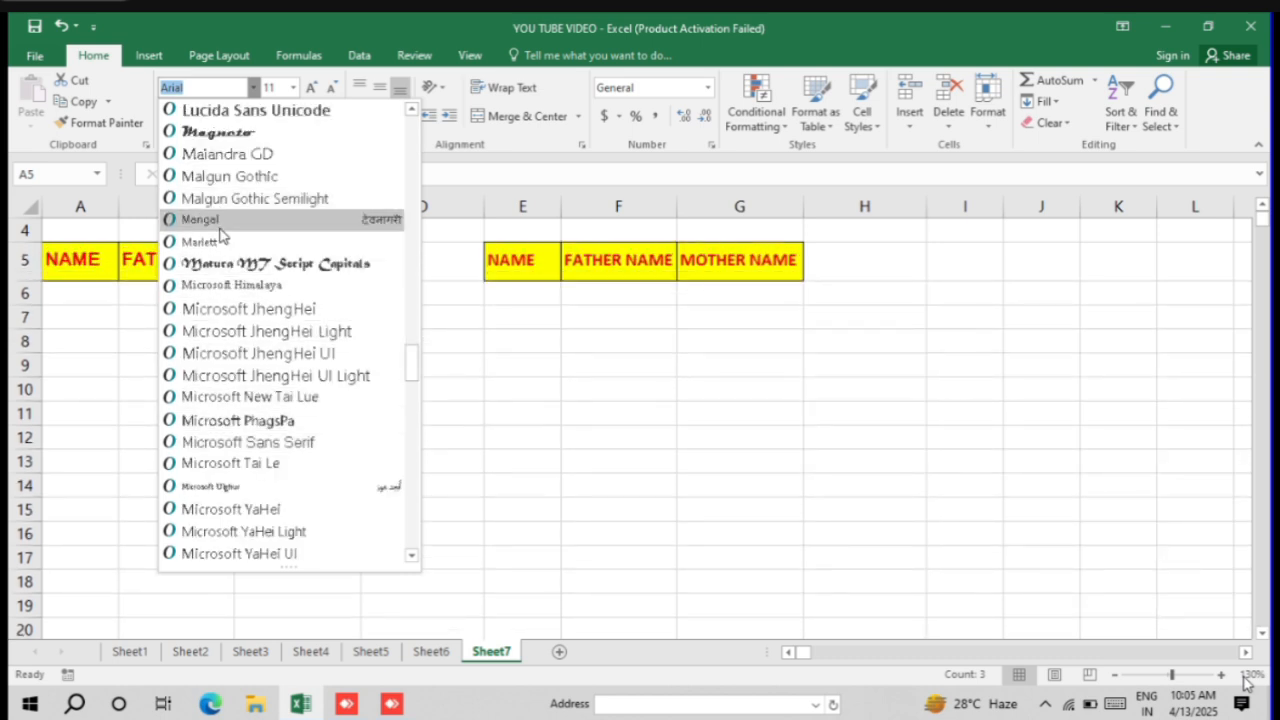
click(230, 306)
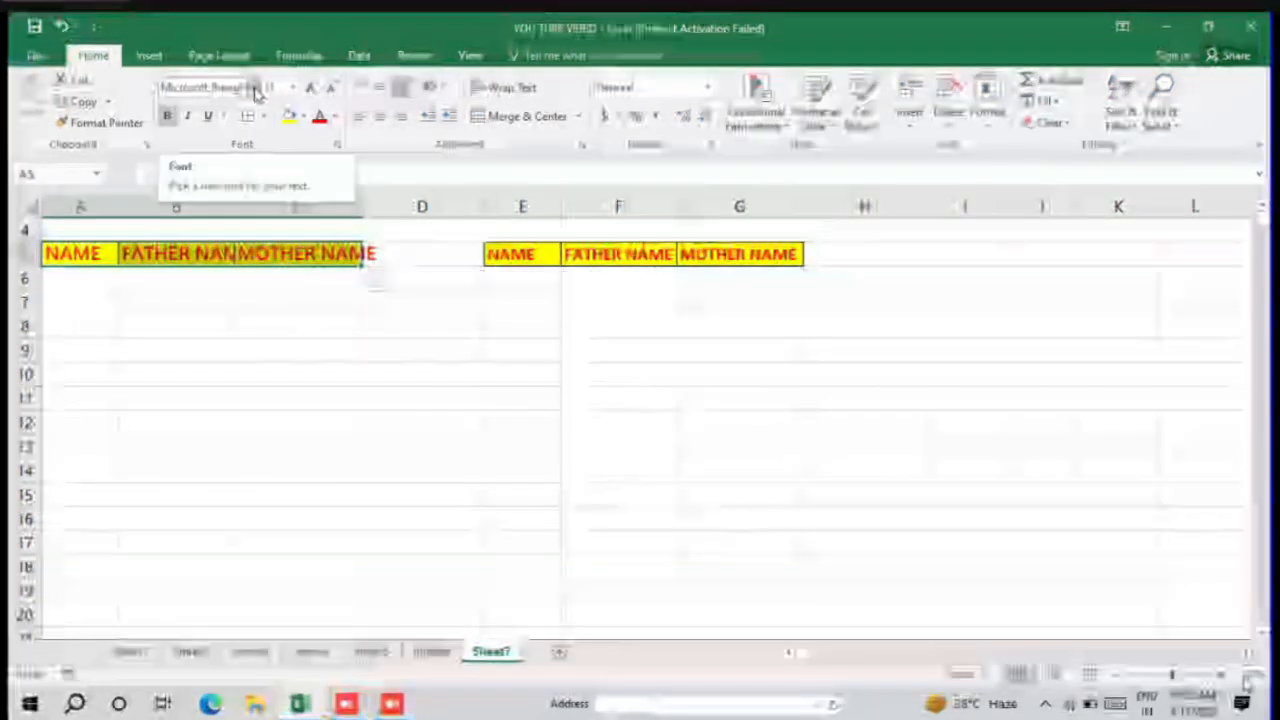
Step: Choose font size 11 for A5:C5 and widen columns C and B so their headings fit
click(292, 88)
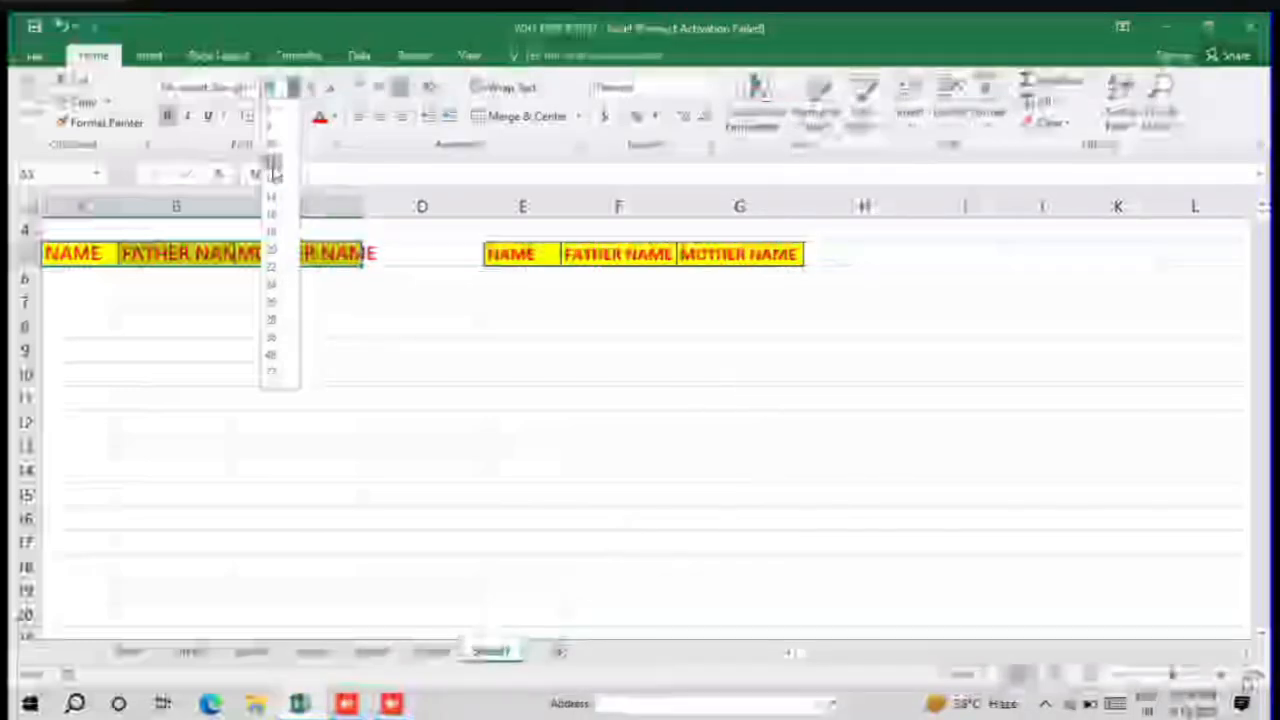
click(275, 175)
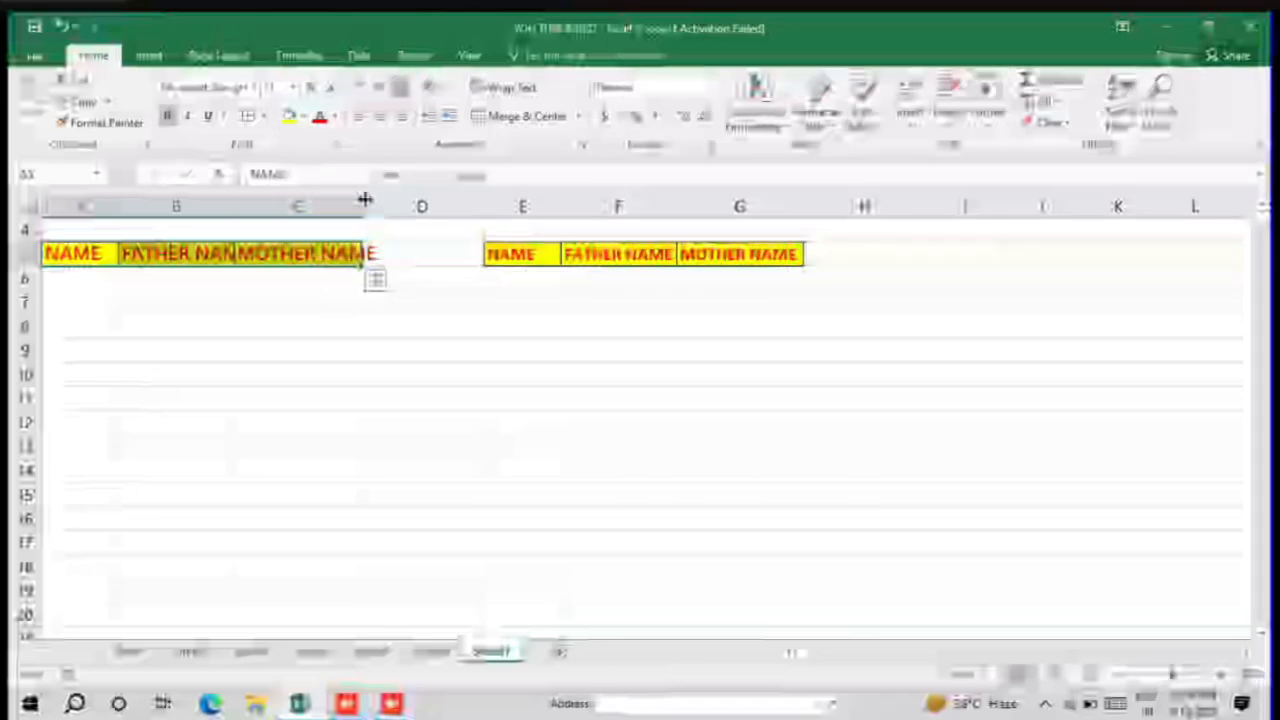
drag(364, 206, 387, 206)
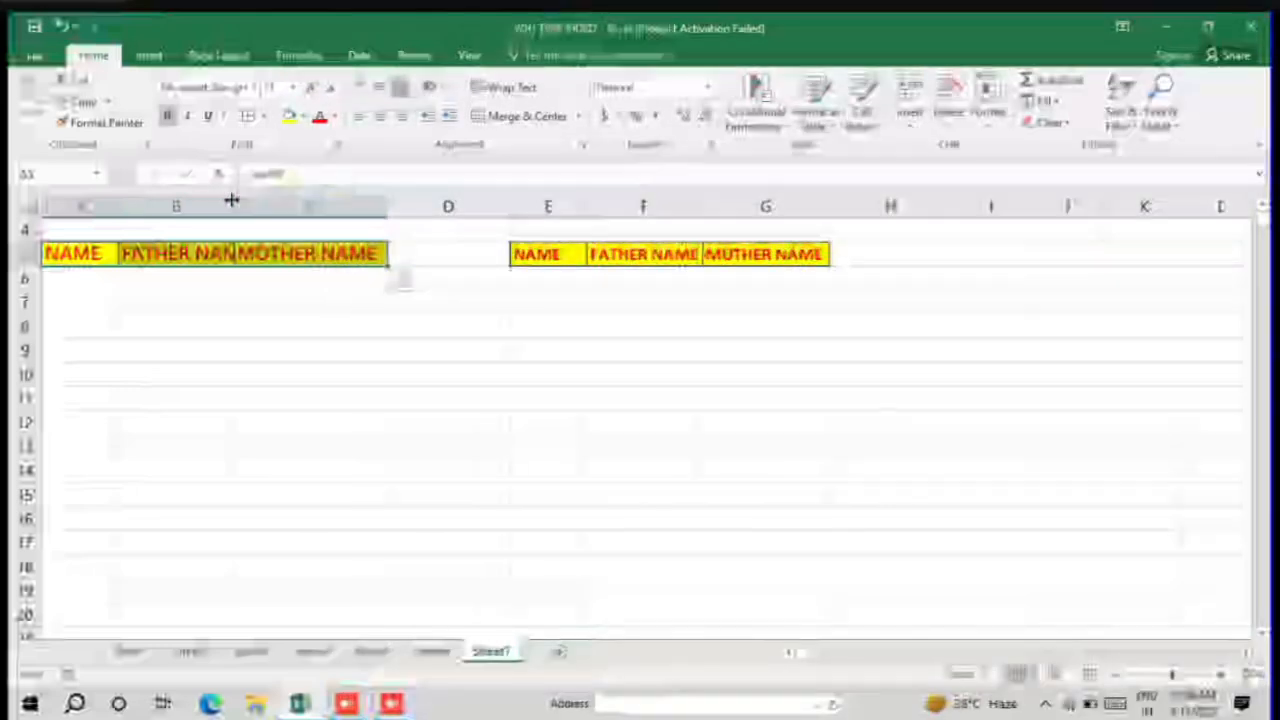
drag(232, 203, 257, 203)
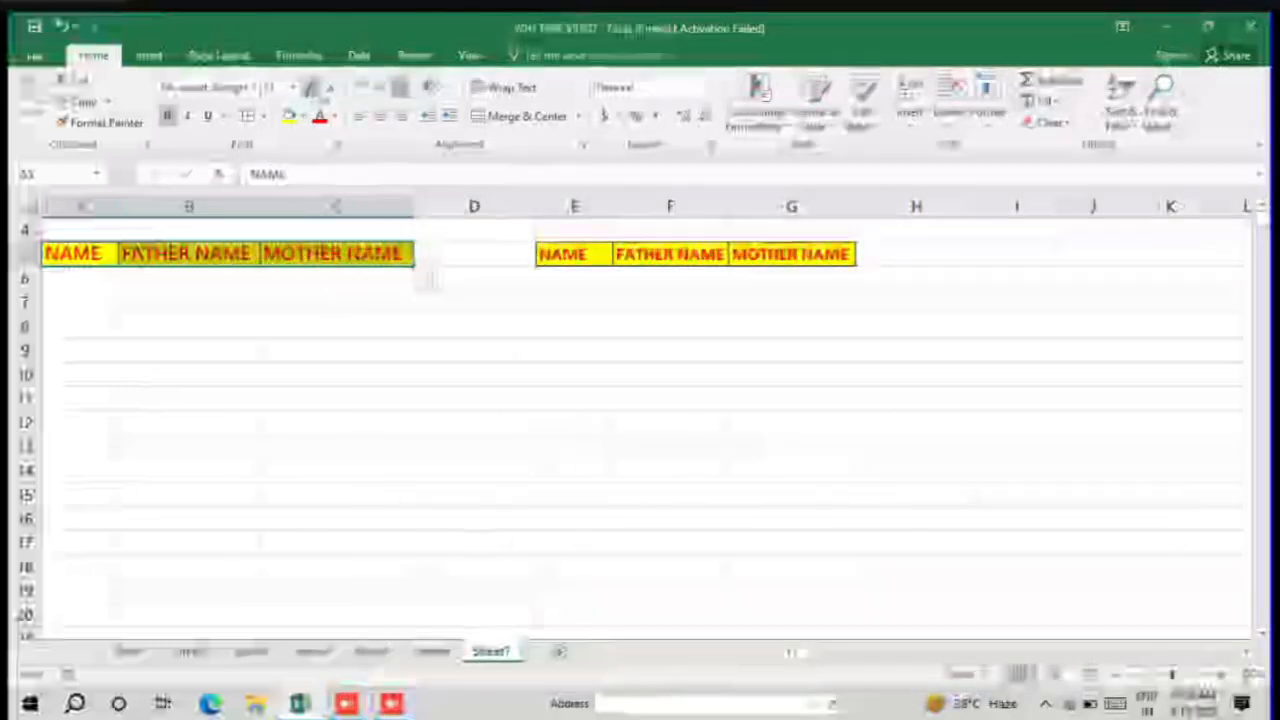
Step: Increase the font size of A5:C5 by one step, reduce it by several steps, and deselect the range
click(320, 90)
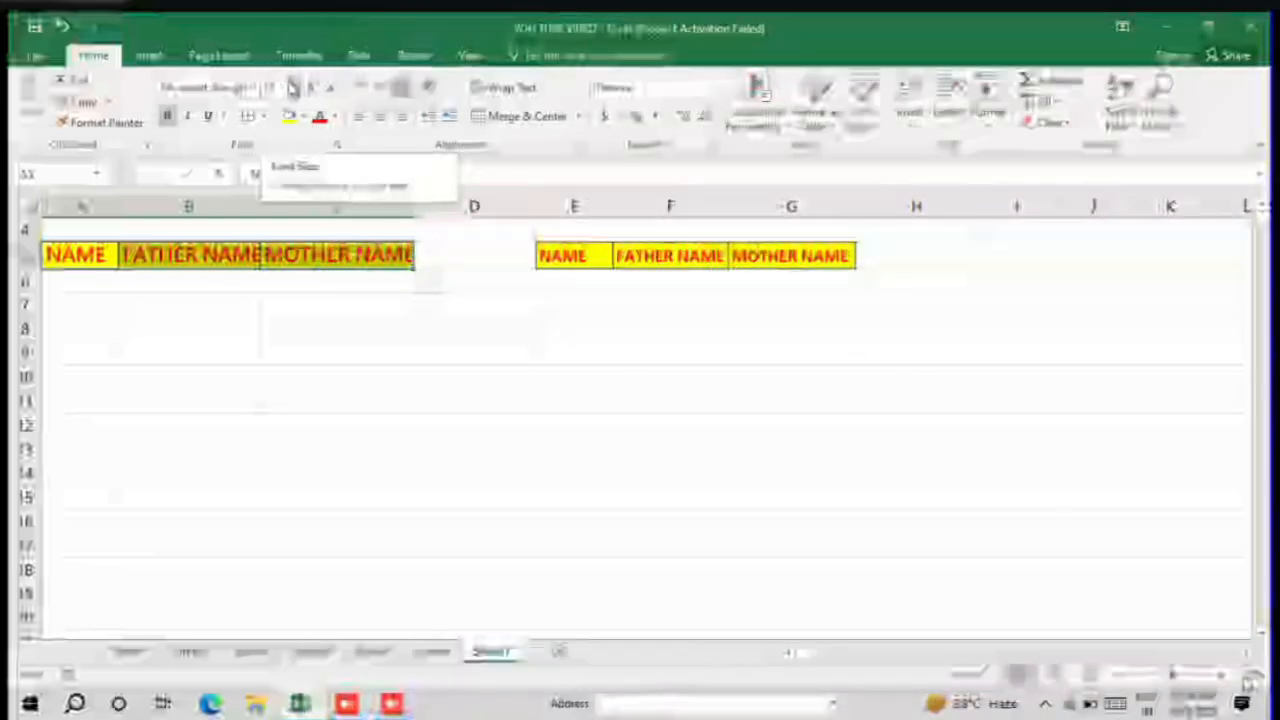
click(333, 88)
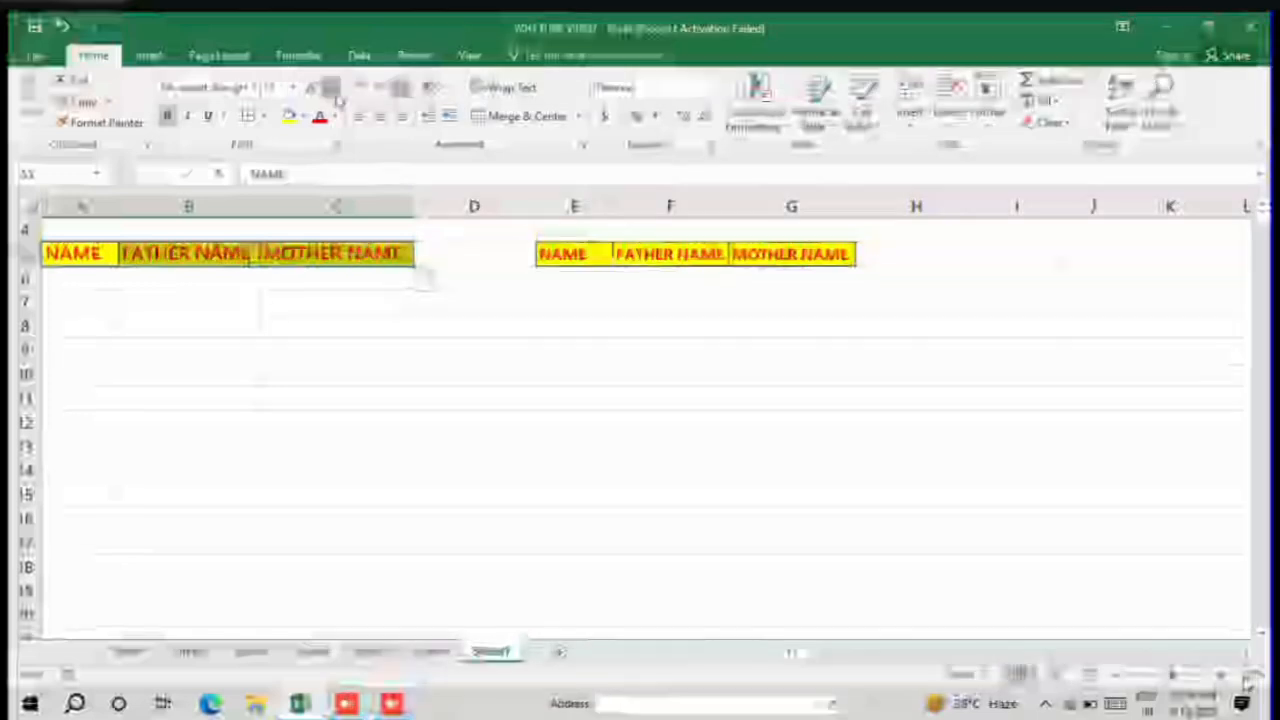
click(334, 89)
click(337, 96)
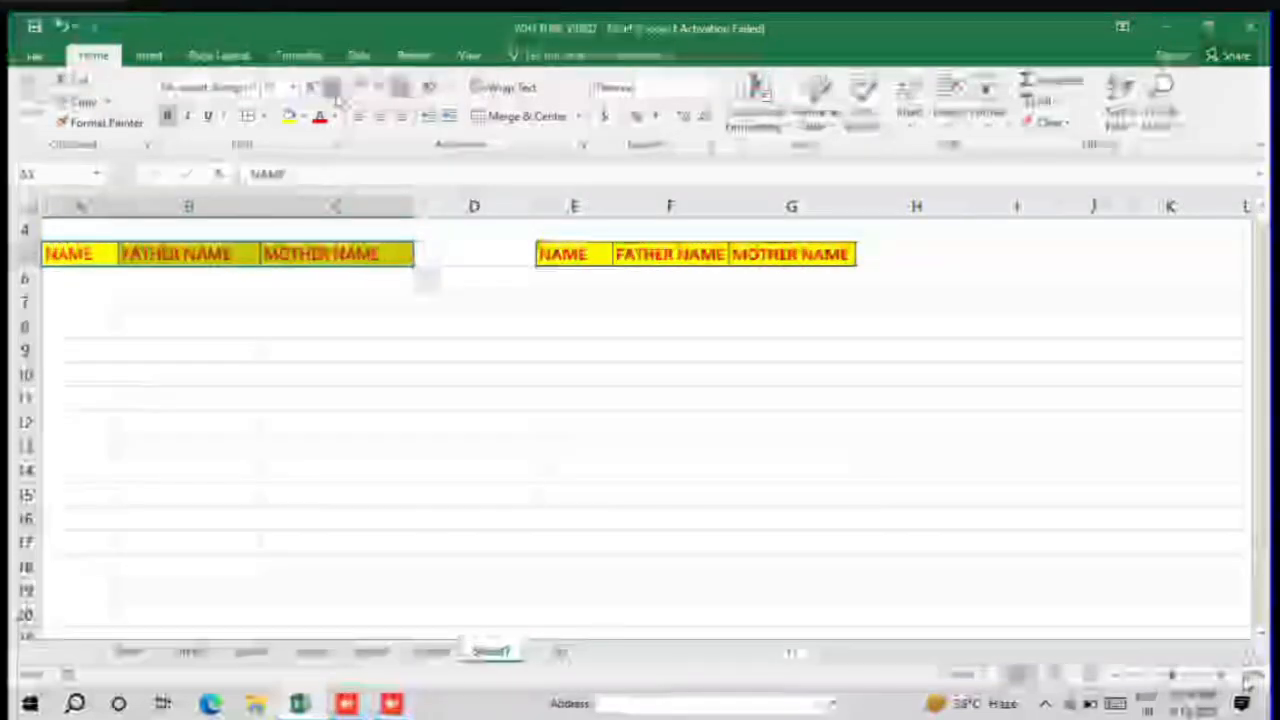
click(335, 90)
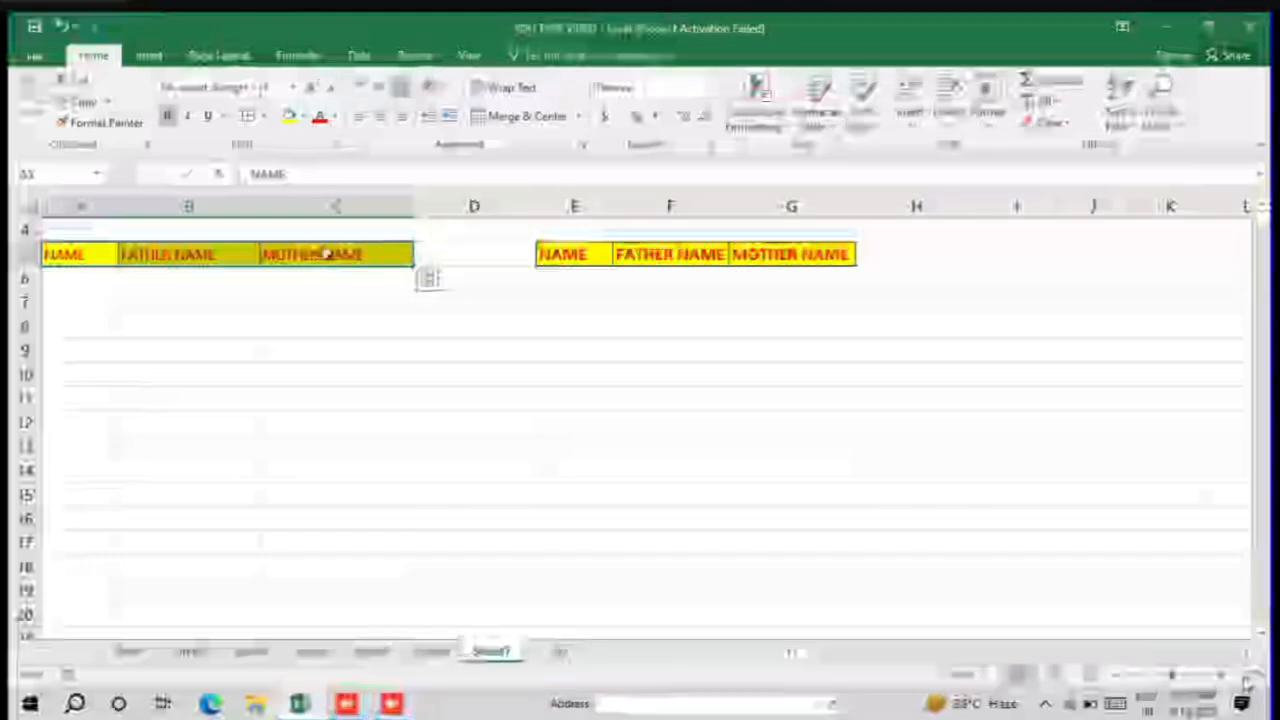
click(383, 303)
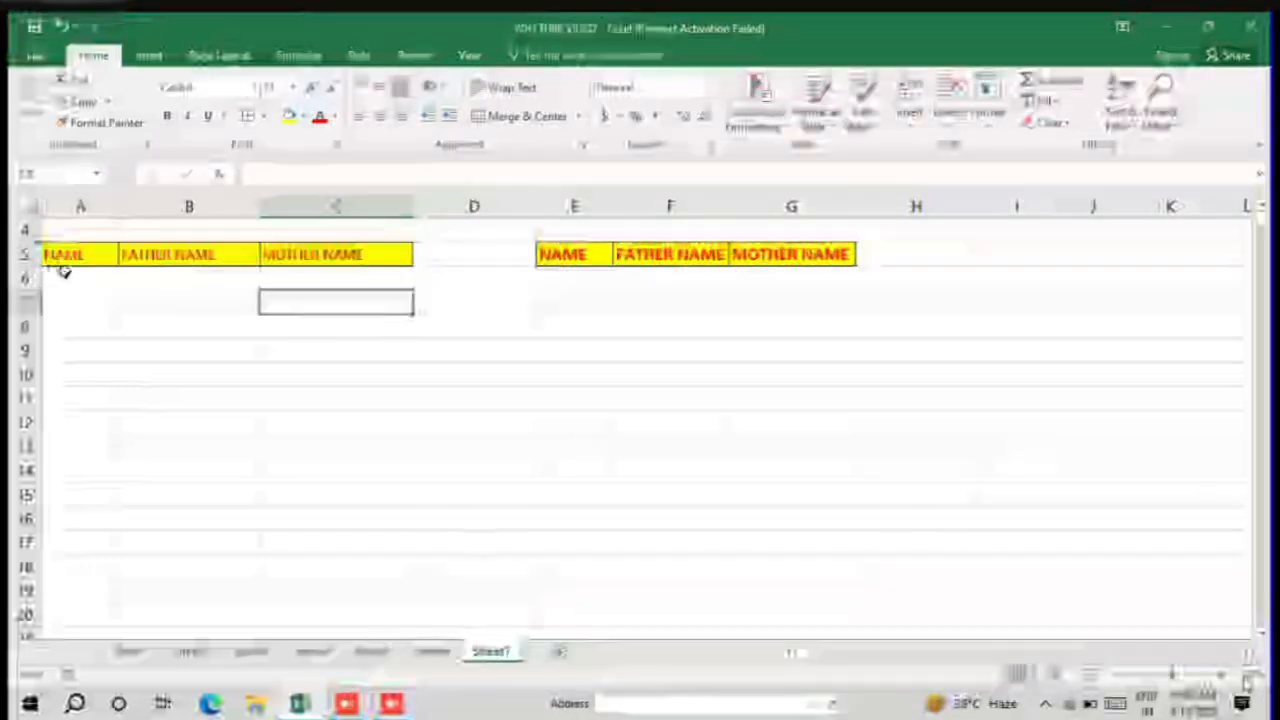
Step: Remove bold from the headings in A5:C5 and toggle italic on and off again
drag(62, 255, 340, 255)
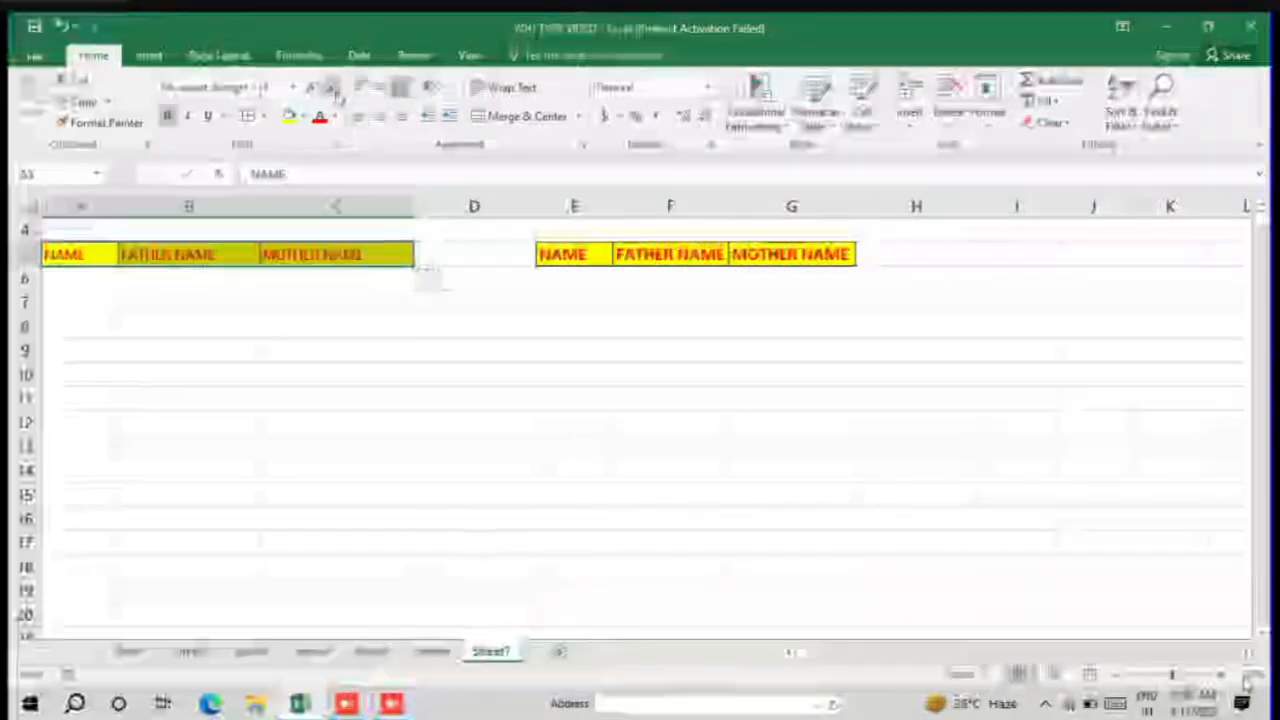
click(308, 300)
drag(80, 254, 400, 254)
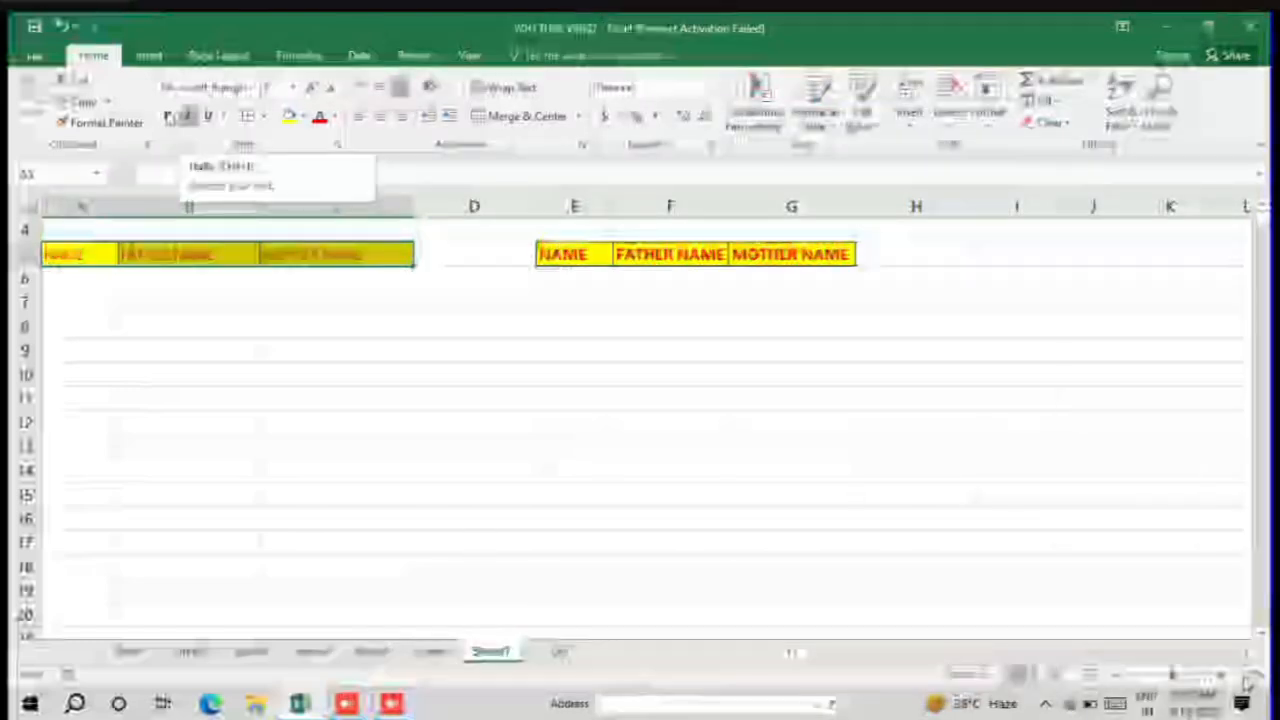
click(188, 118)
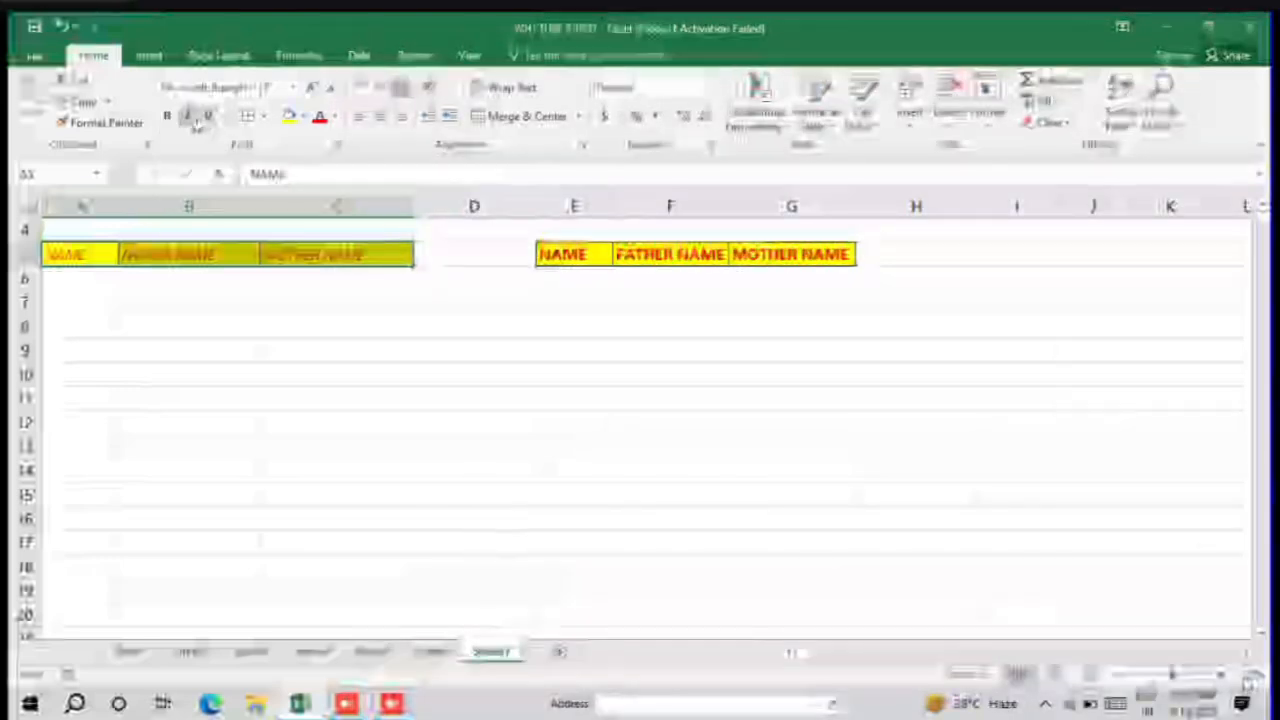
click(190, 117)
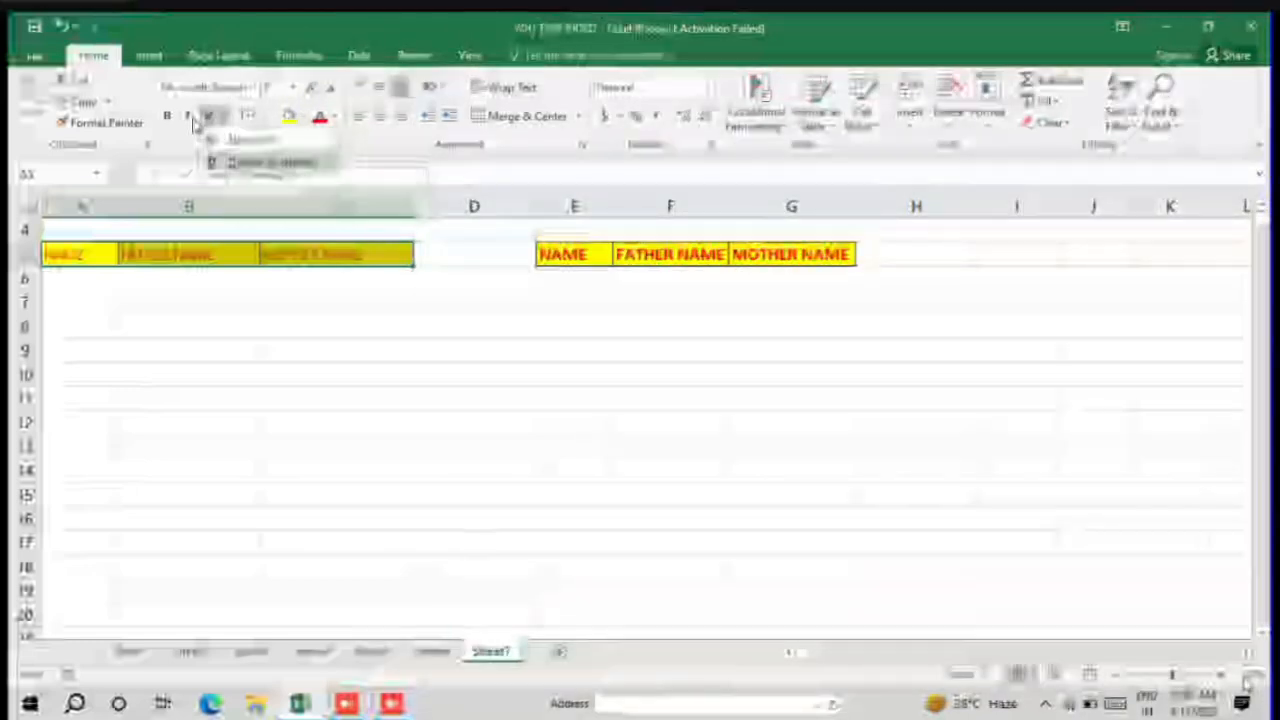
Step: Try the Underline and Double Underline styles on the headings in A5:C5 and remove the underlining
key(Return)
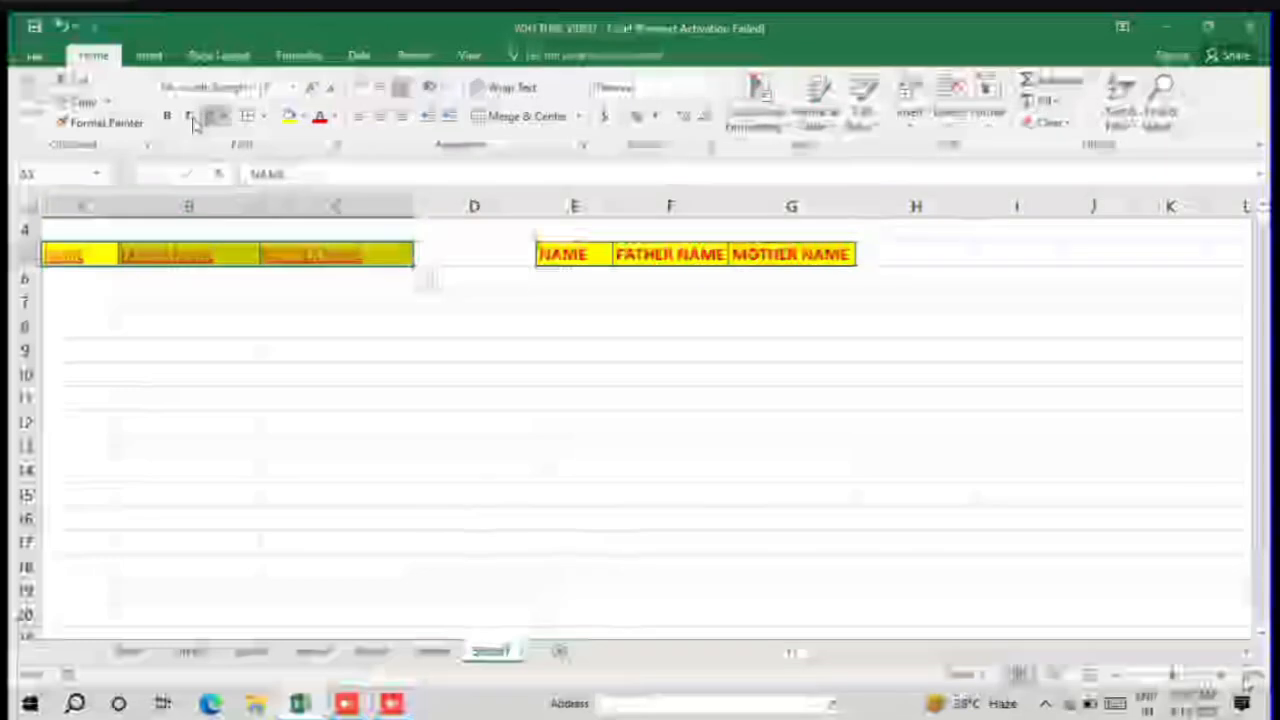
click(226, 117)
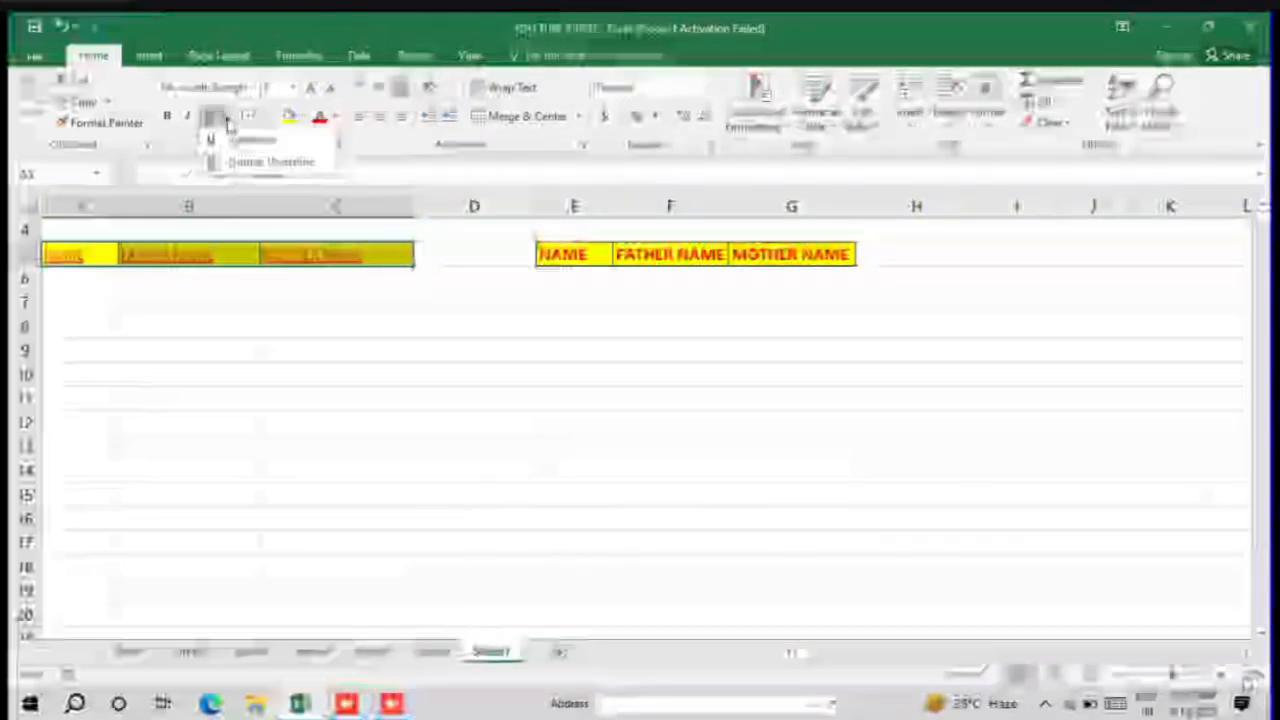
key(Down)
key(Return)
click(227, 118)
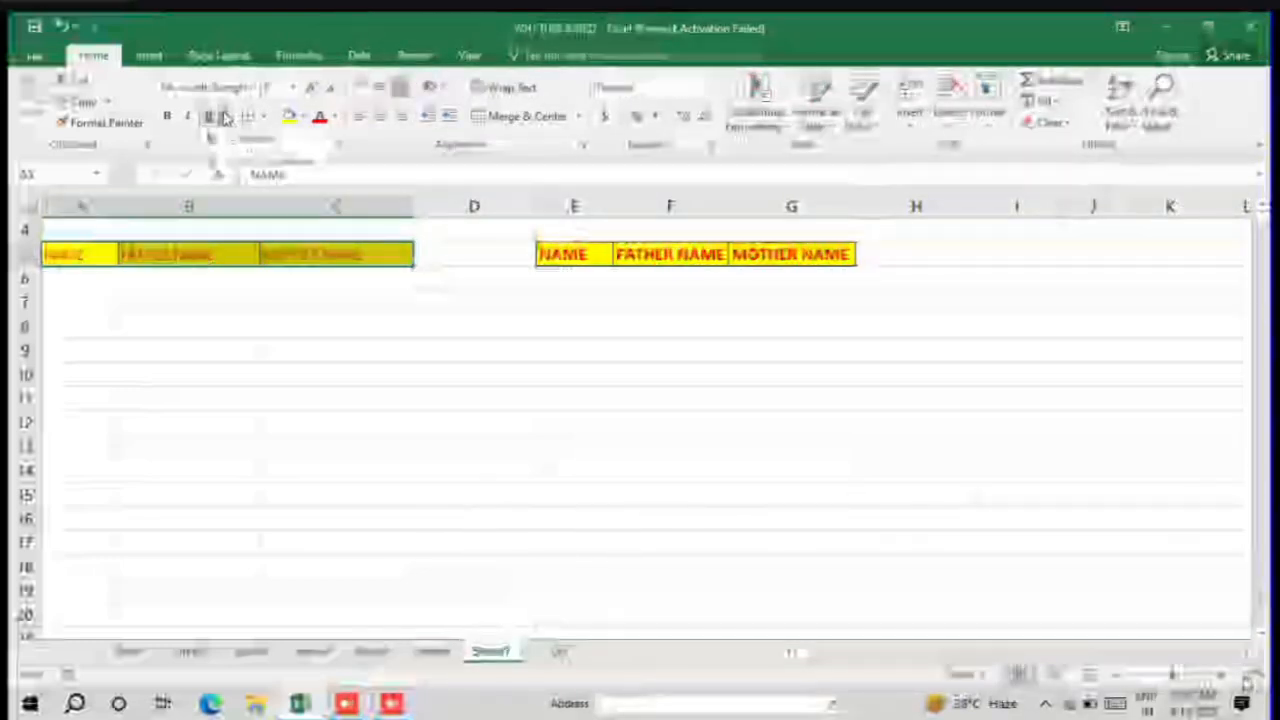
click(239, 142)
click(226, 120)
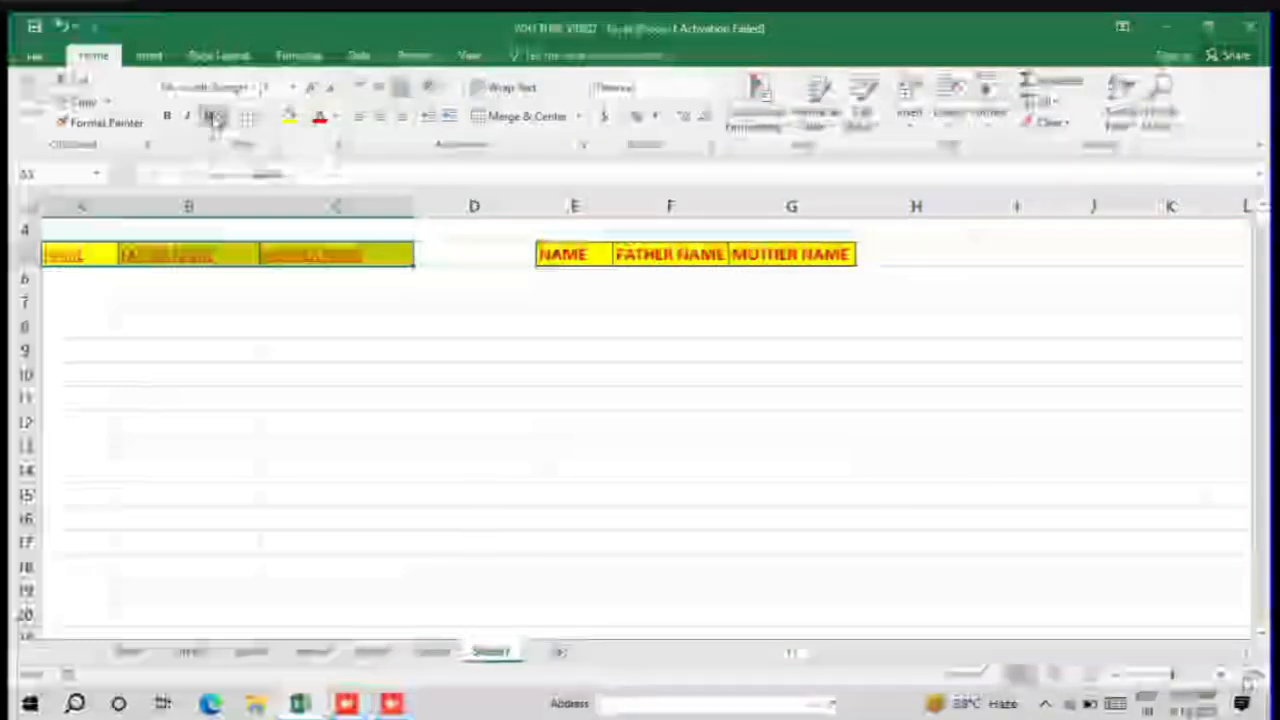
click(212, 119)
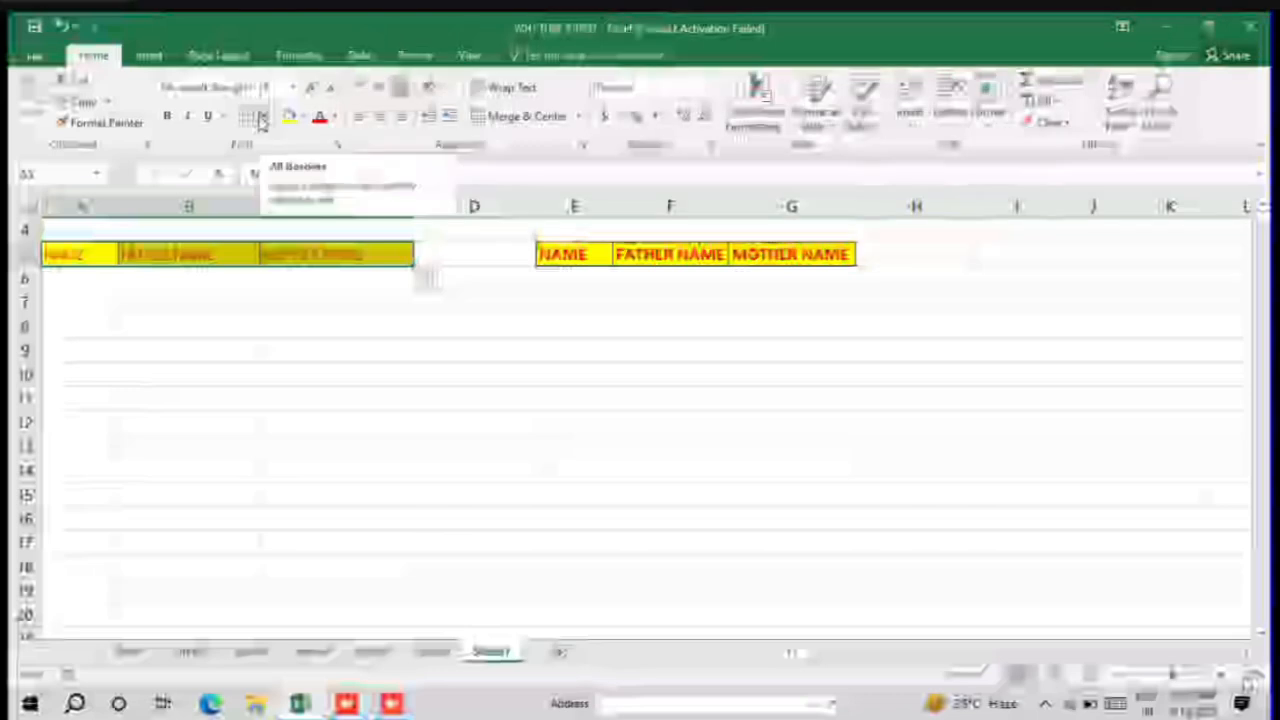
Step: Erase all borders around the headings in A5:C5 with the Erase Border tool and leave the tool
click(234, 271)
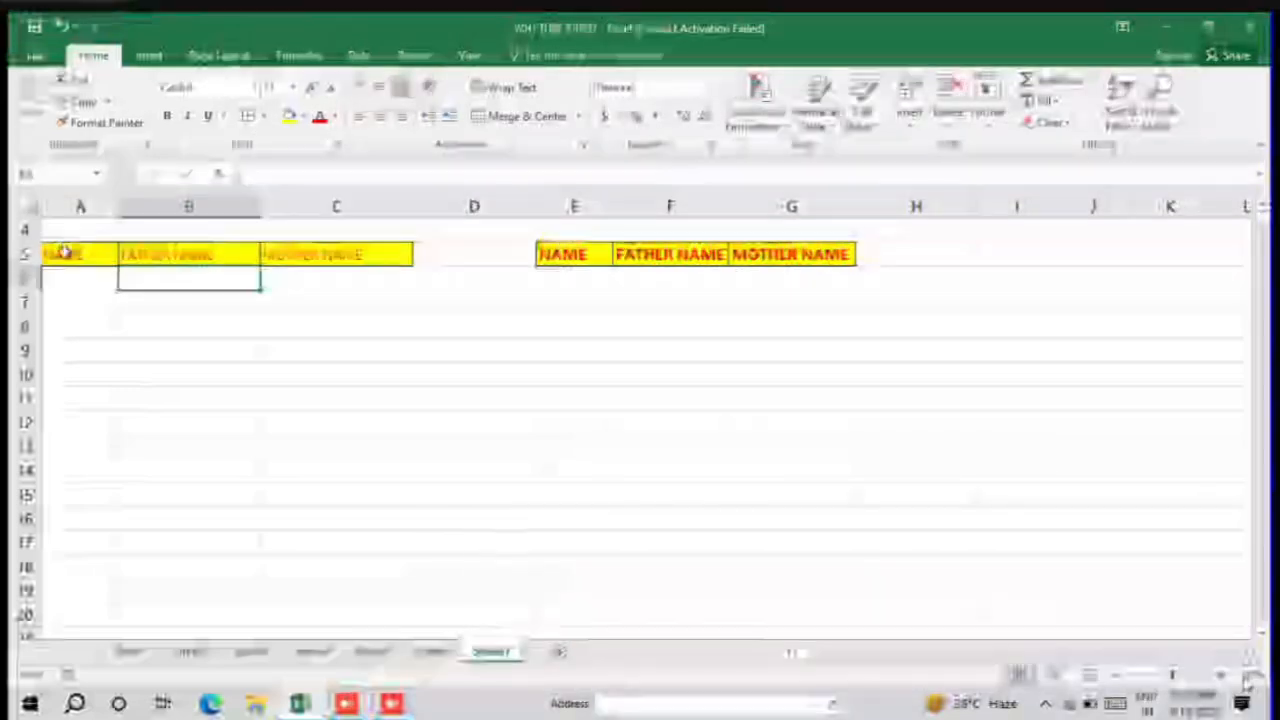
click(65, 252)
drag(120, 252, 374, 262)
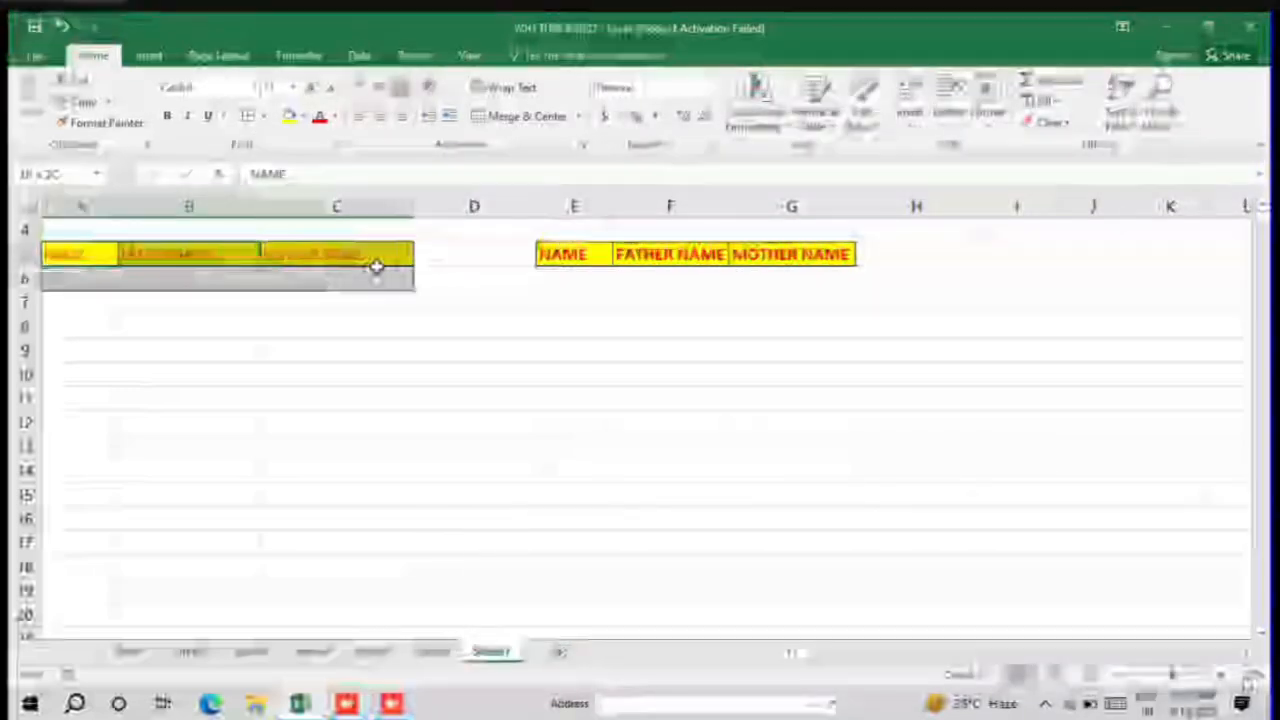
click(265, 116)
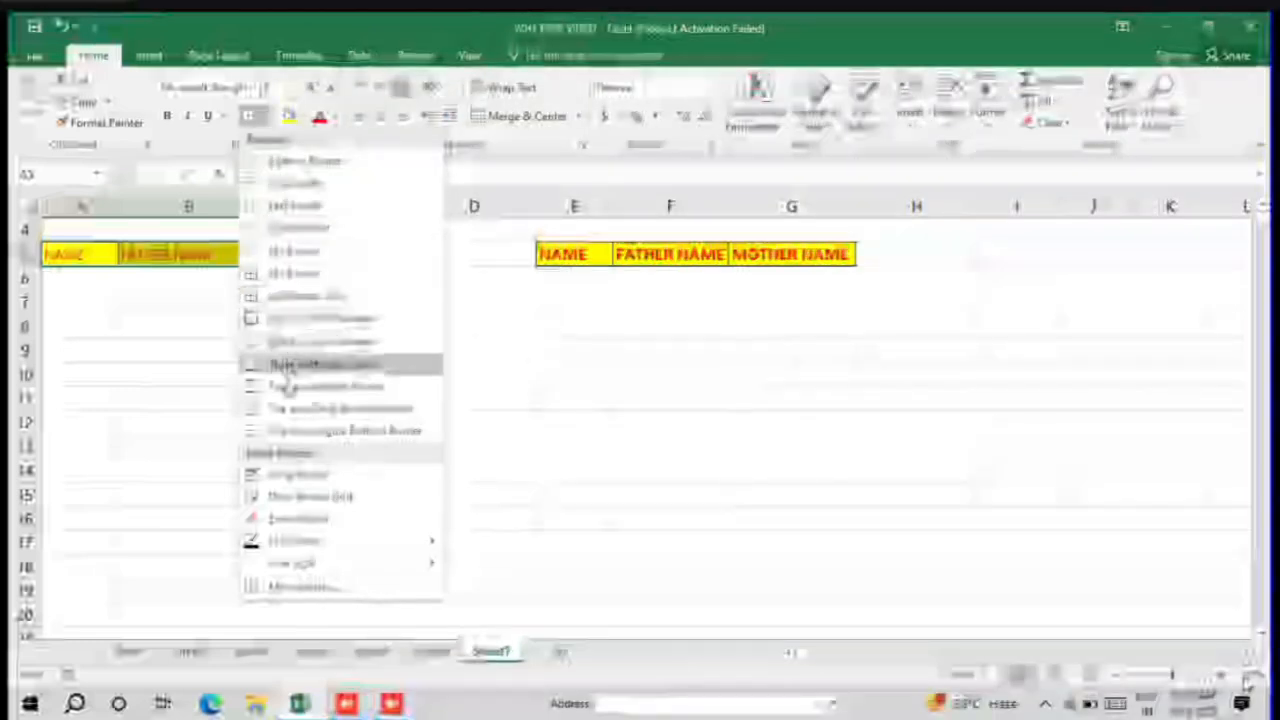
click(340, 522)
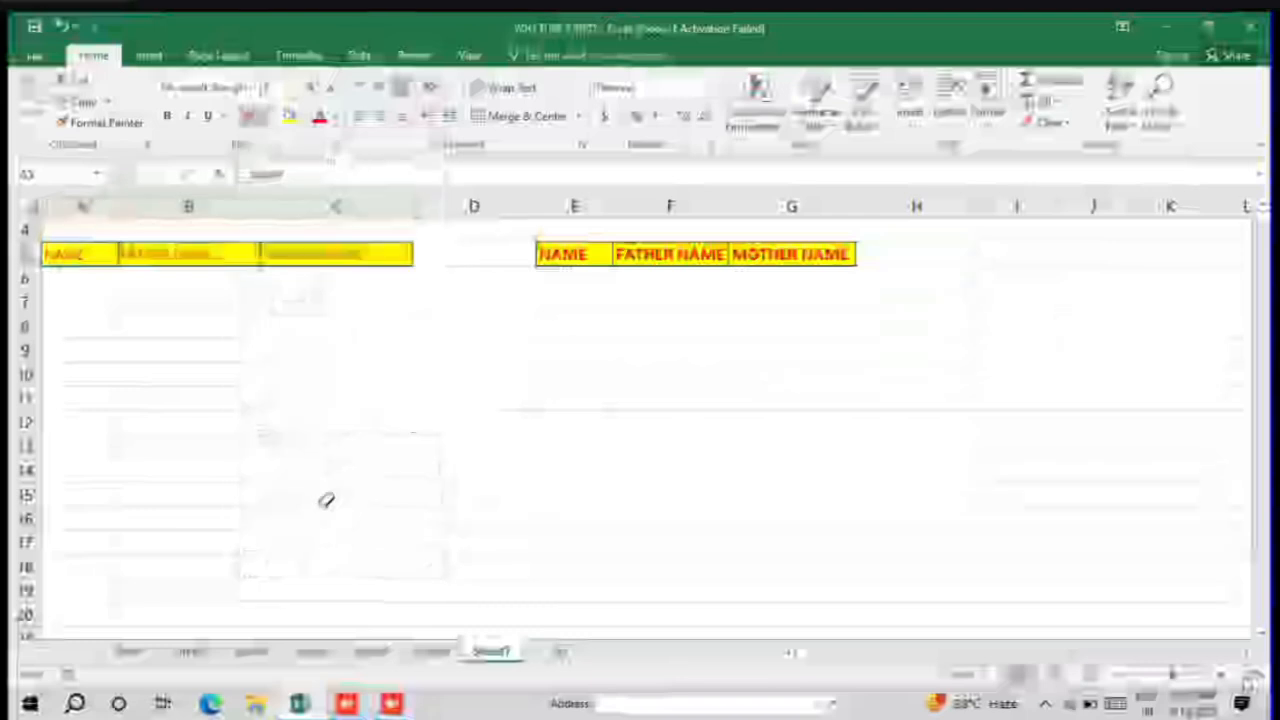
drag(106, 251, 410, 256)
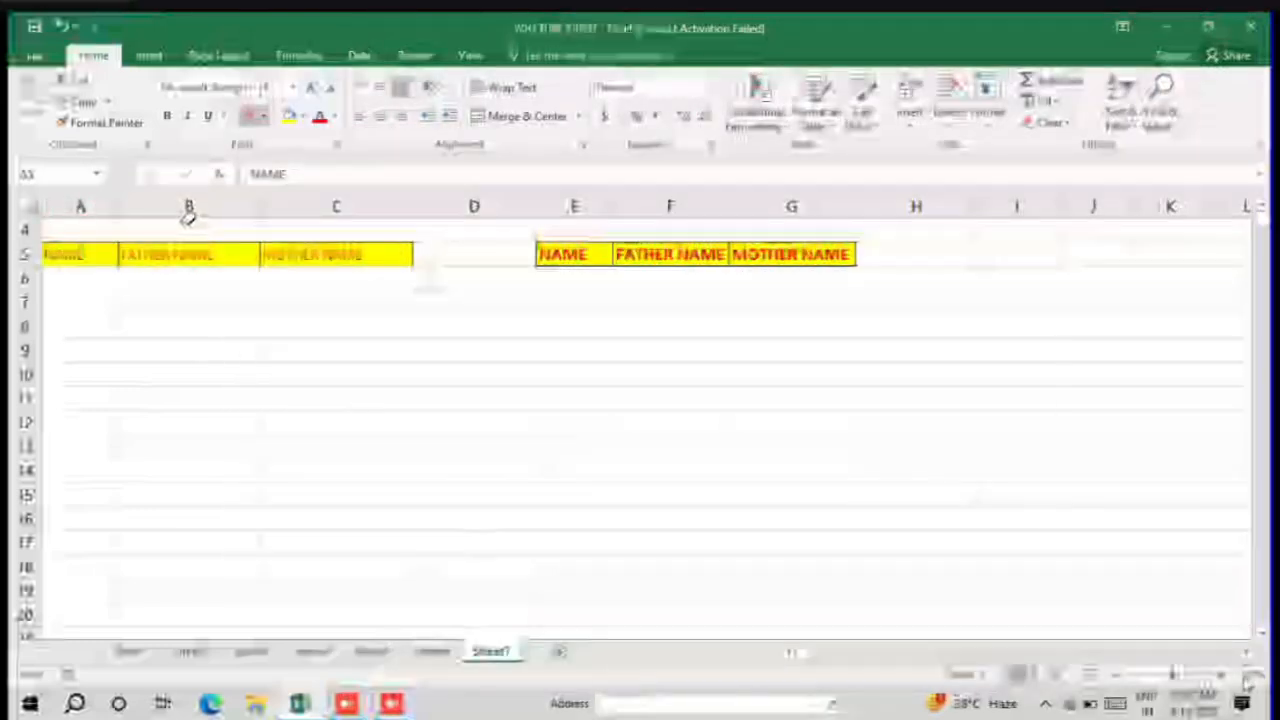
mouse_move(280, 246)
mouse_down()
mouse_move(72, 218)
mouse_move(97, 285)
mouse_up()
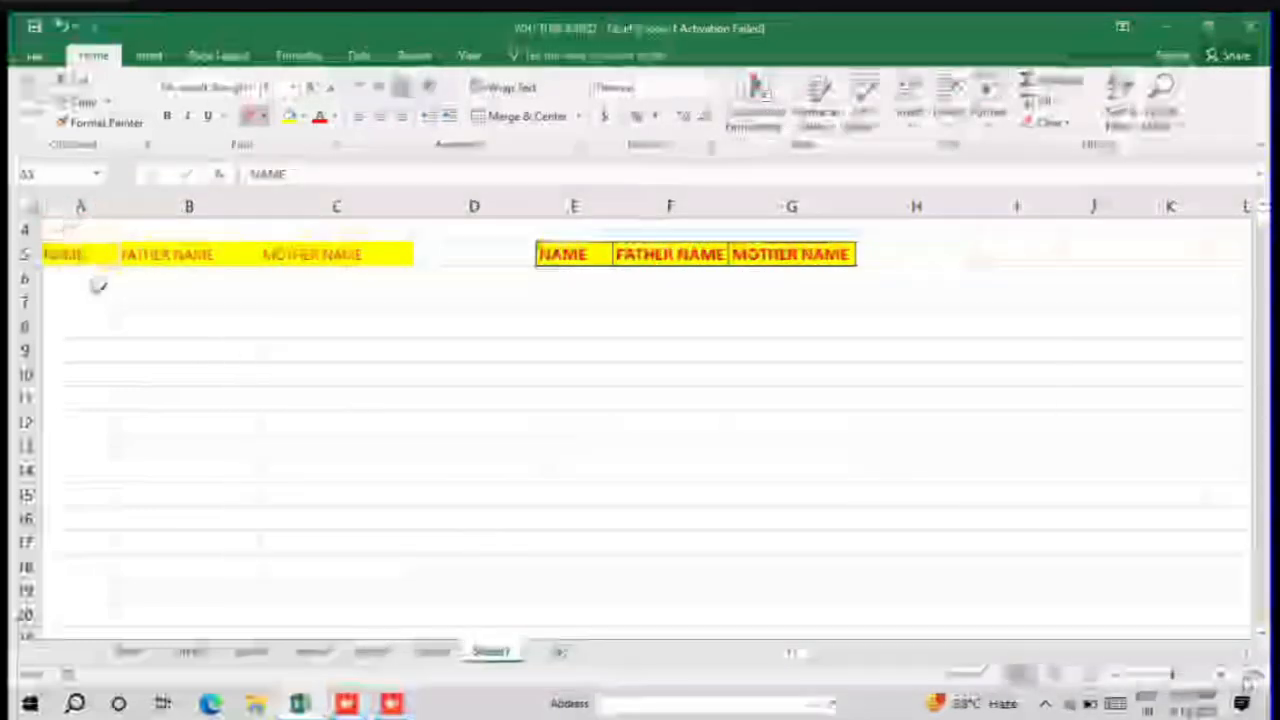
key(Escape)
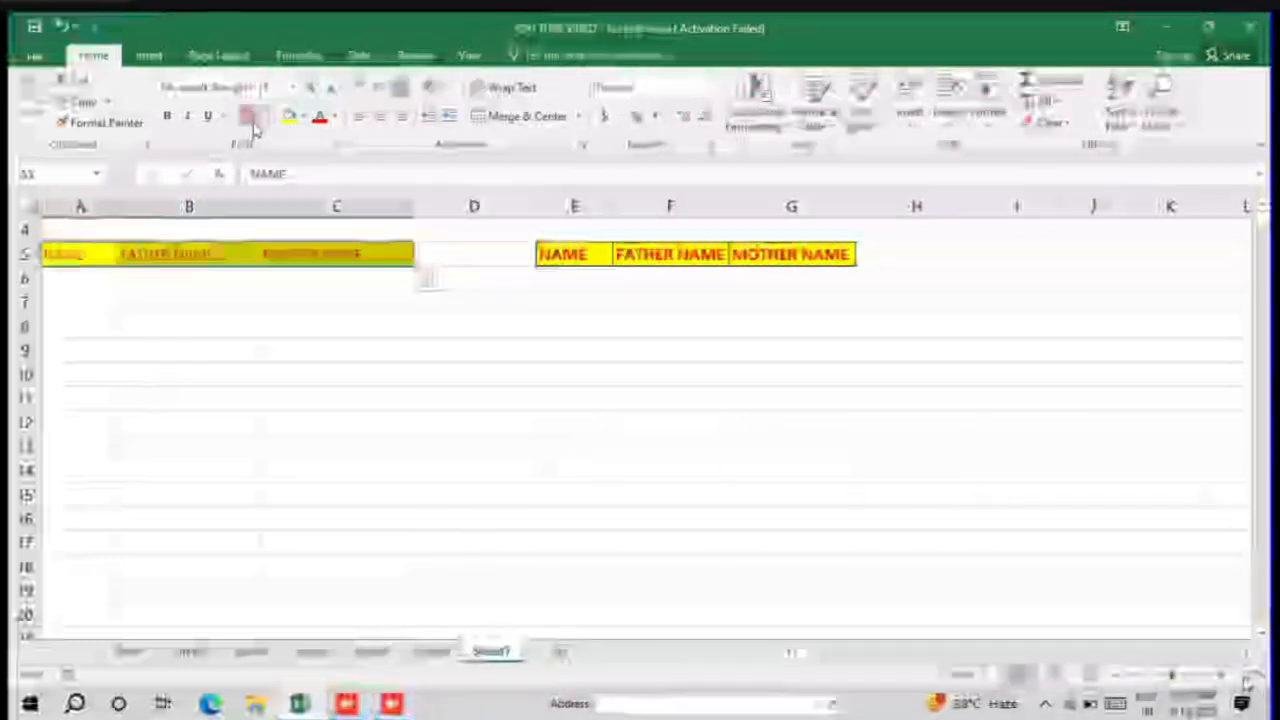
Step: Apply Thick Outside Borders to A5:C5, then reselect the range and review the other border options
click(261, 116)
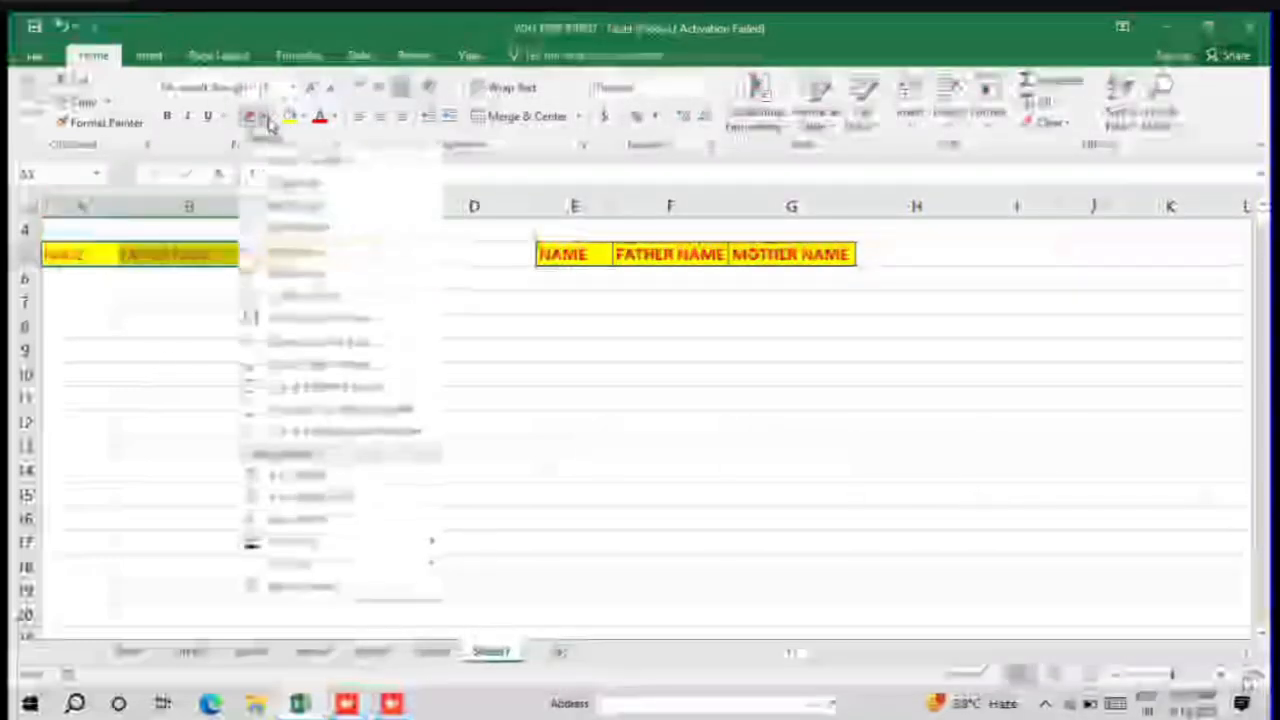
click(290, 340)
click(277, 316)
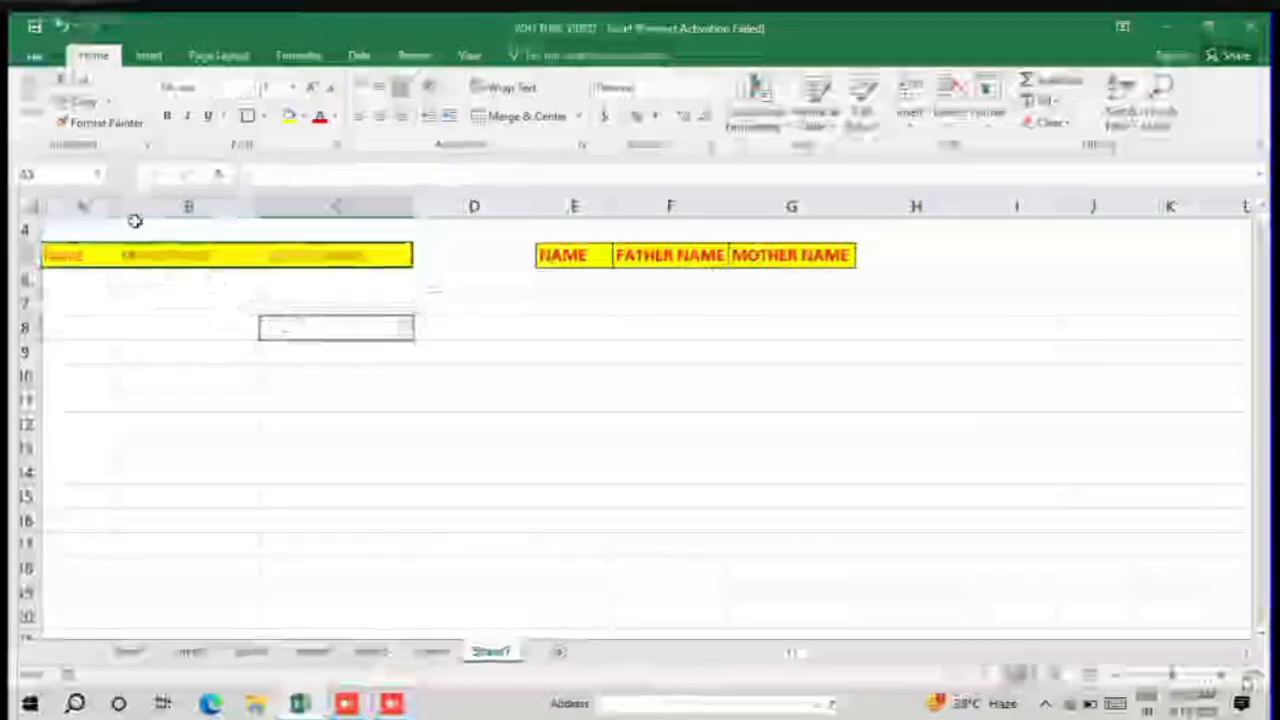
click(79, 250)
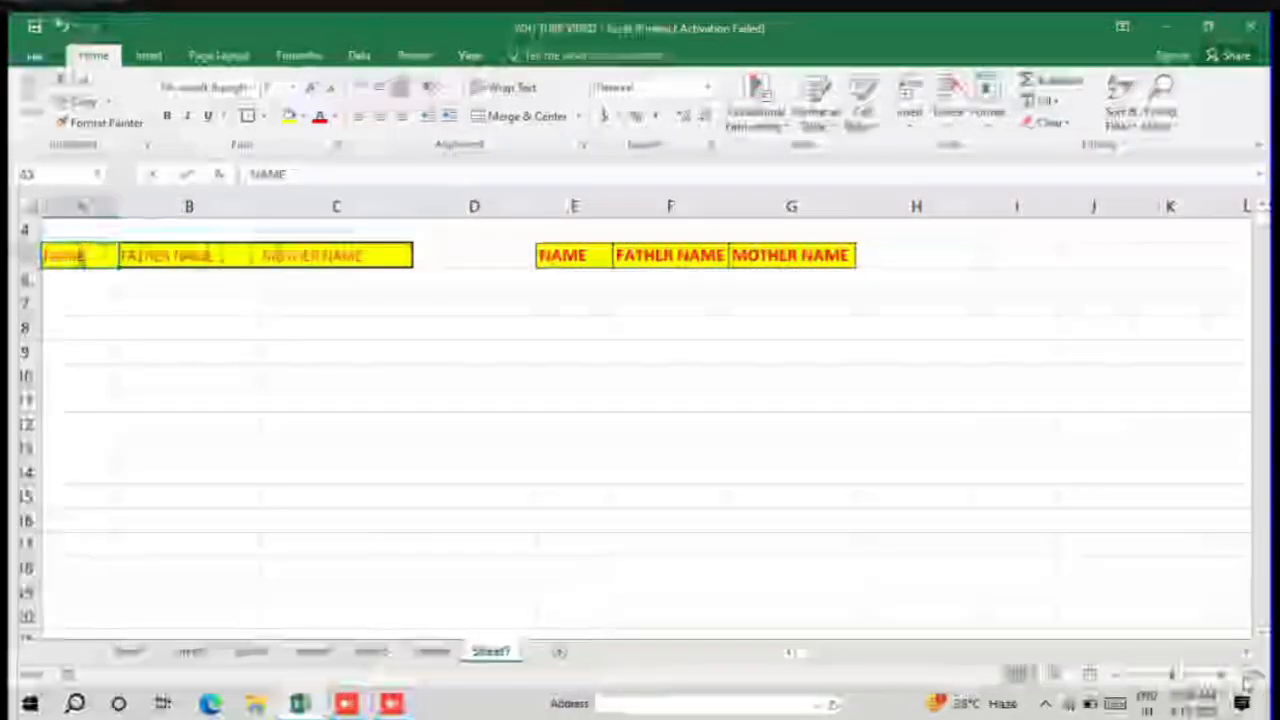
drag(83, 251, 369, 235)
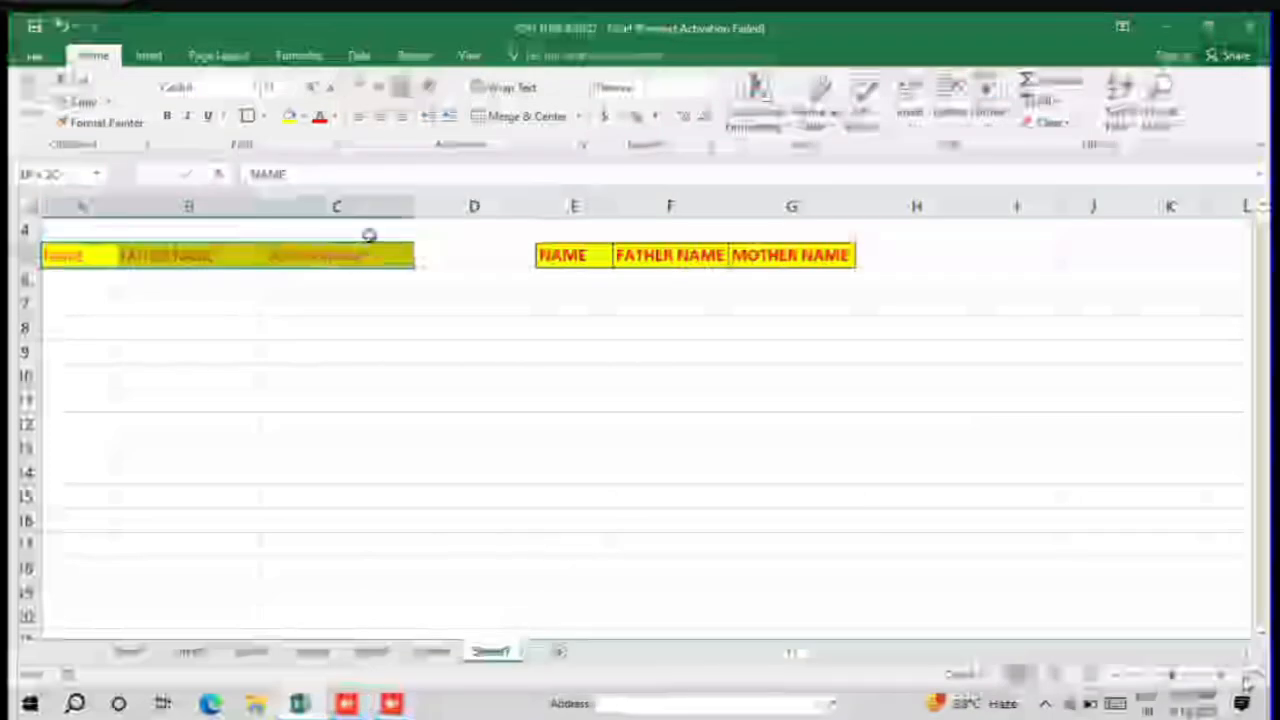
click(262, 116)
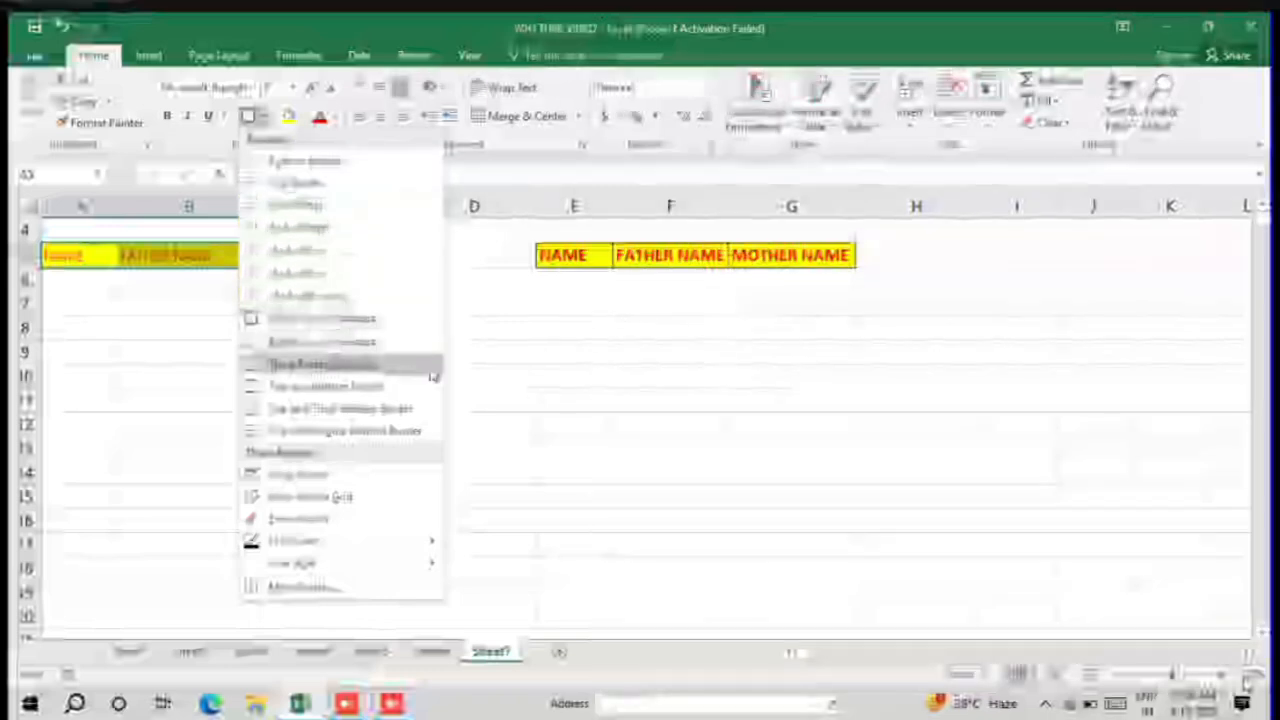
click(476, 383)
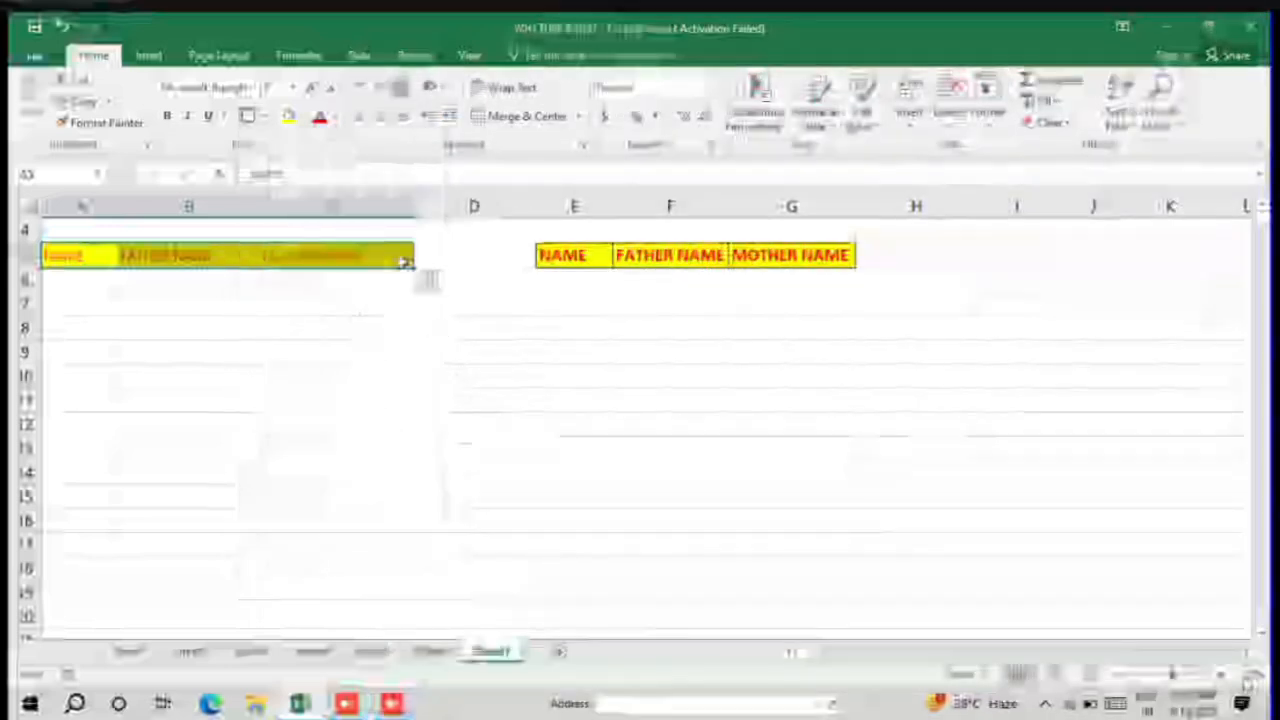
Step: Fill A5:C5 with standard yellow, set the font color to Automatic black, and deselect the range
click(300, 117)
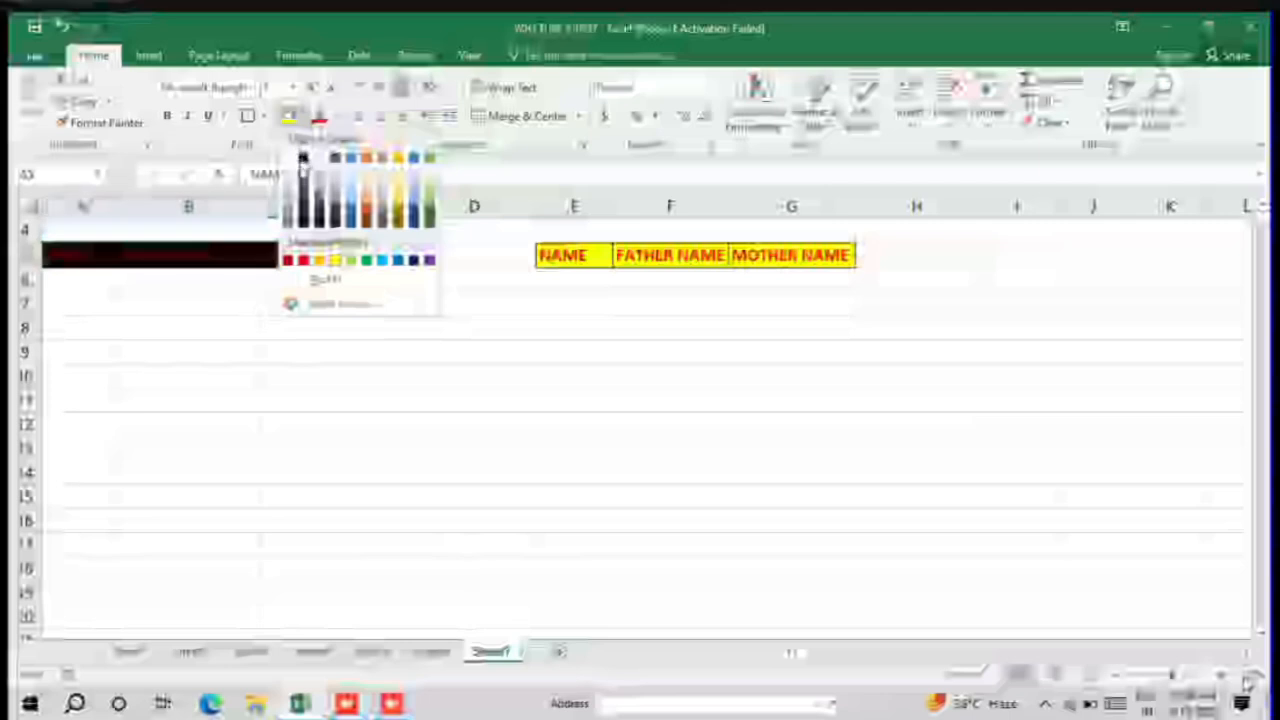
click(337, 262)
click(336, 118)
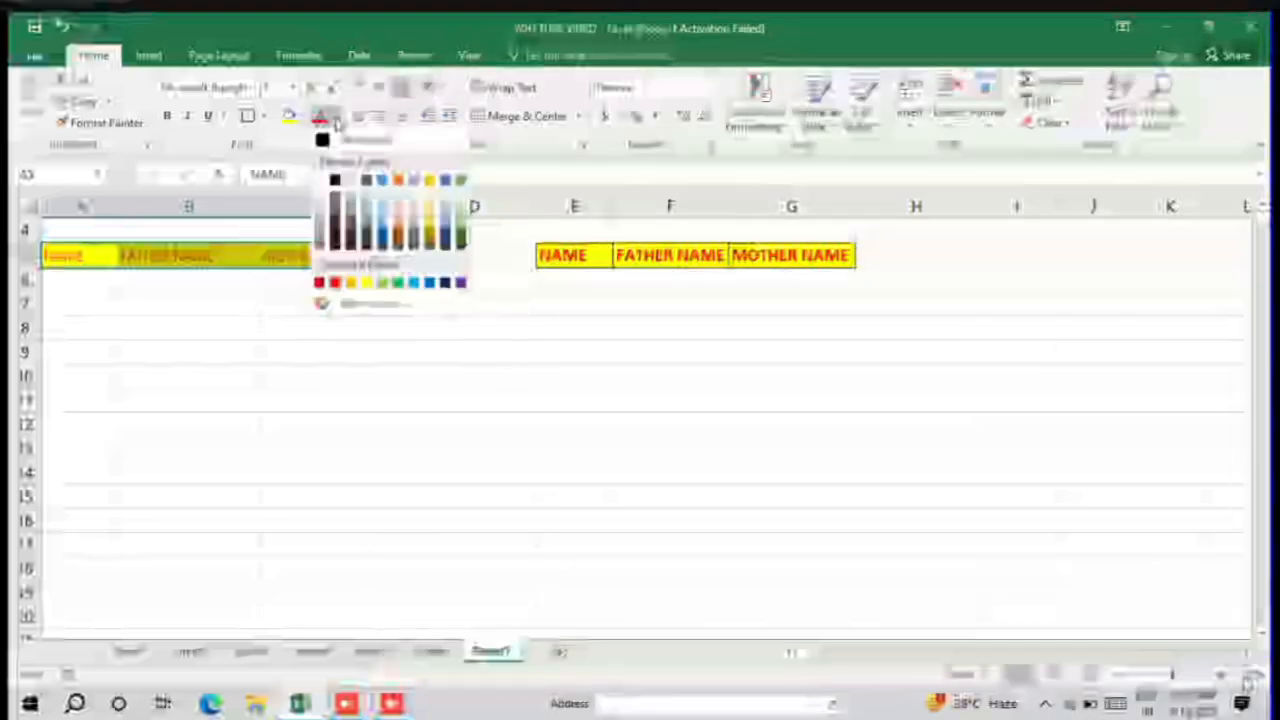
click(322, 140)
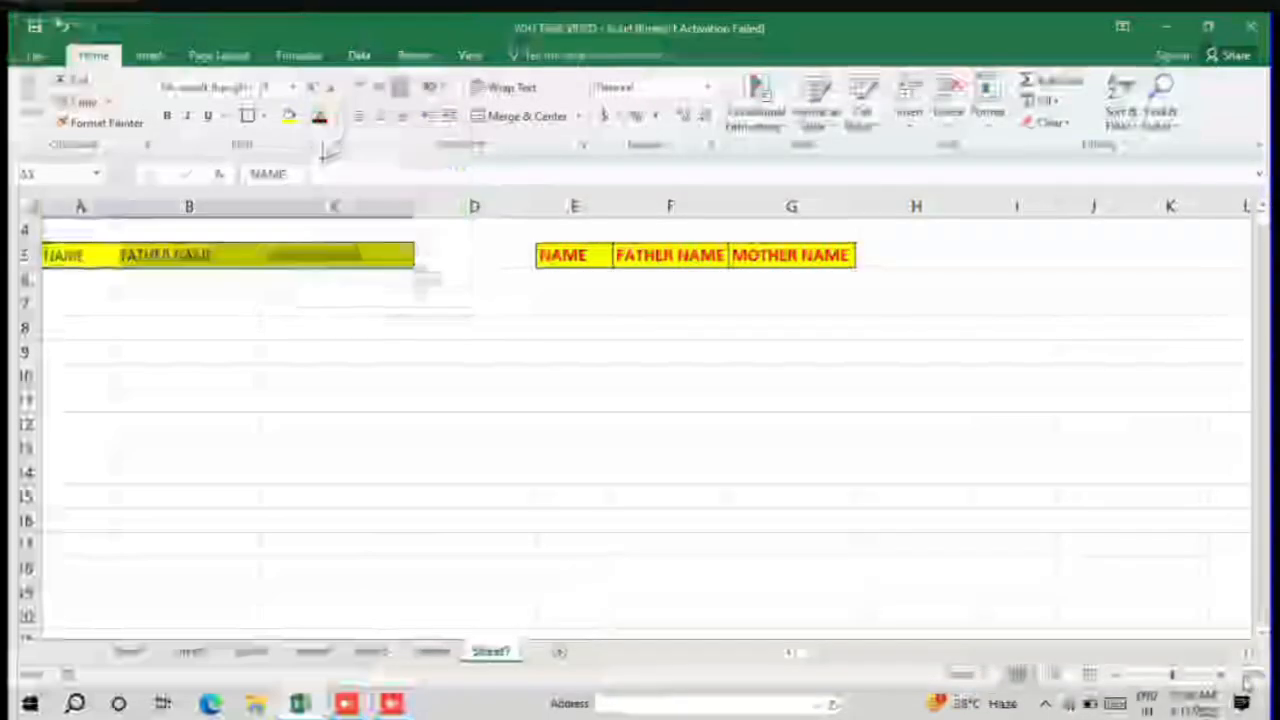
click(334, 322)
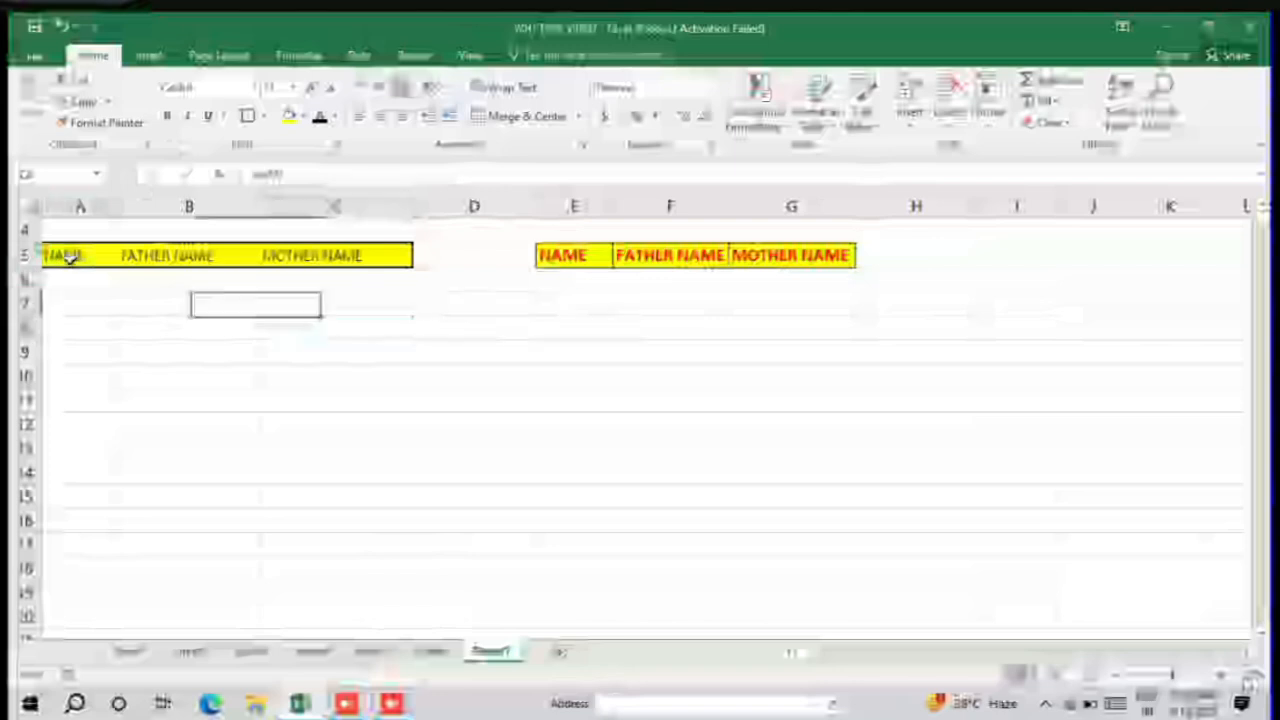
Step: Format the headings in A5:C5 as Calibri (Body), size 11, bold
drag(63, 251, 345, 256)
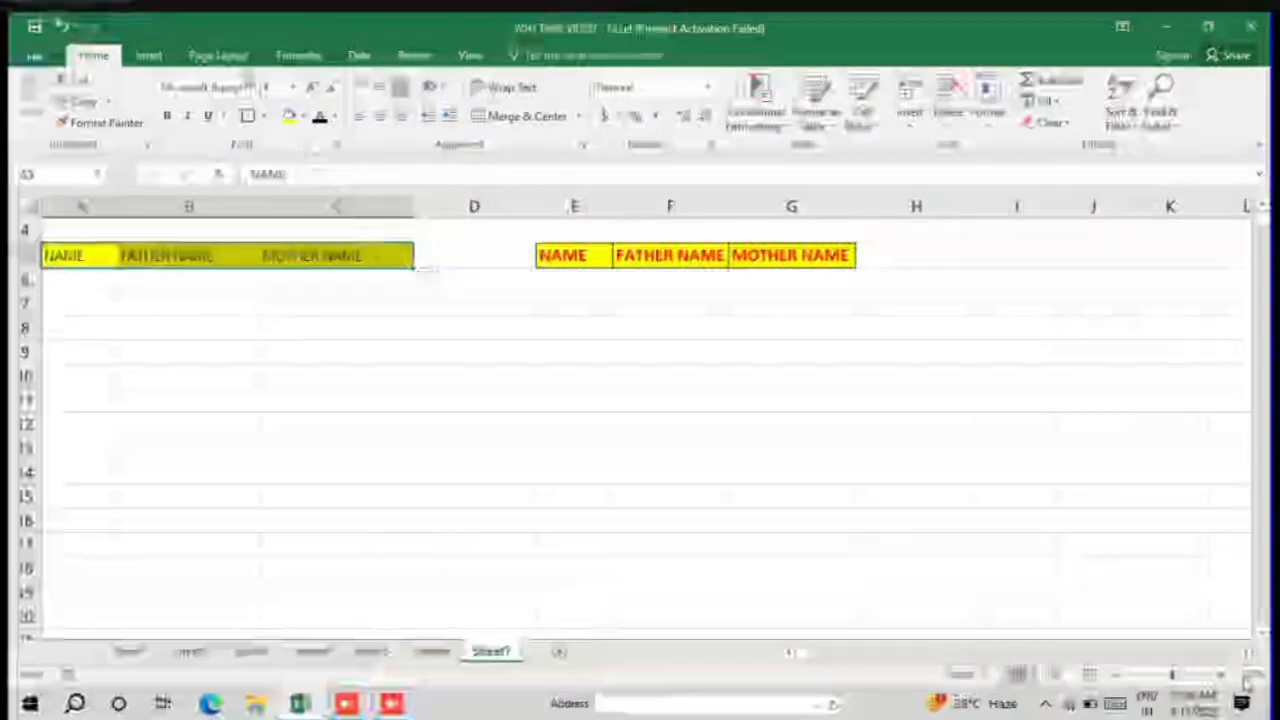
click(251, 88)
scroll(243, 204, down, 15)
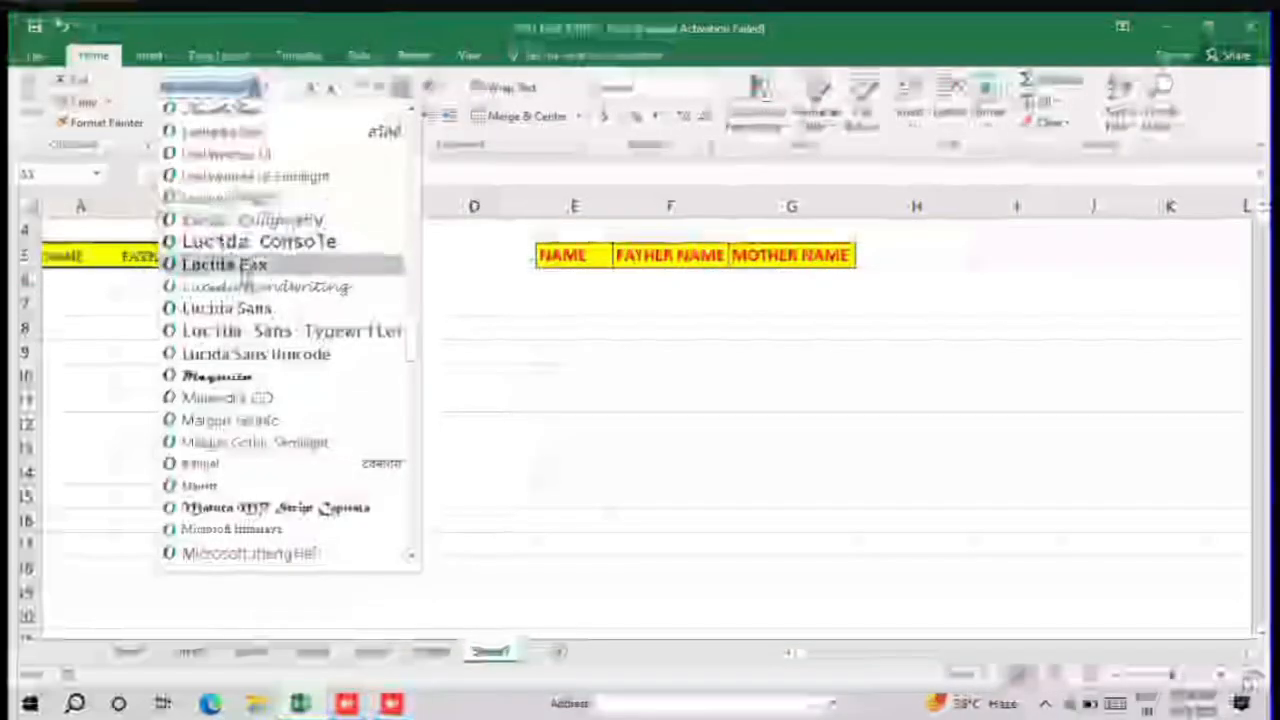
scroll(295, 243, up, 15)
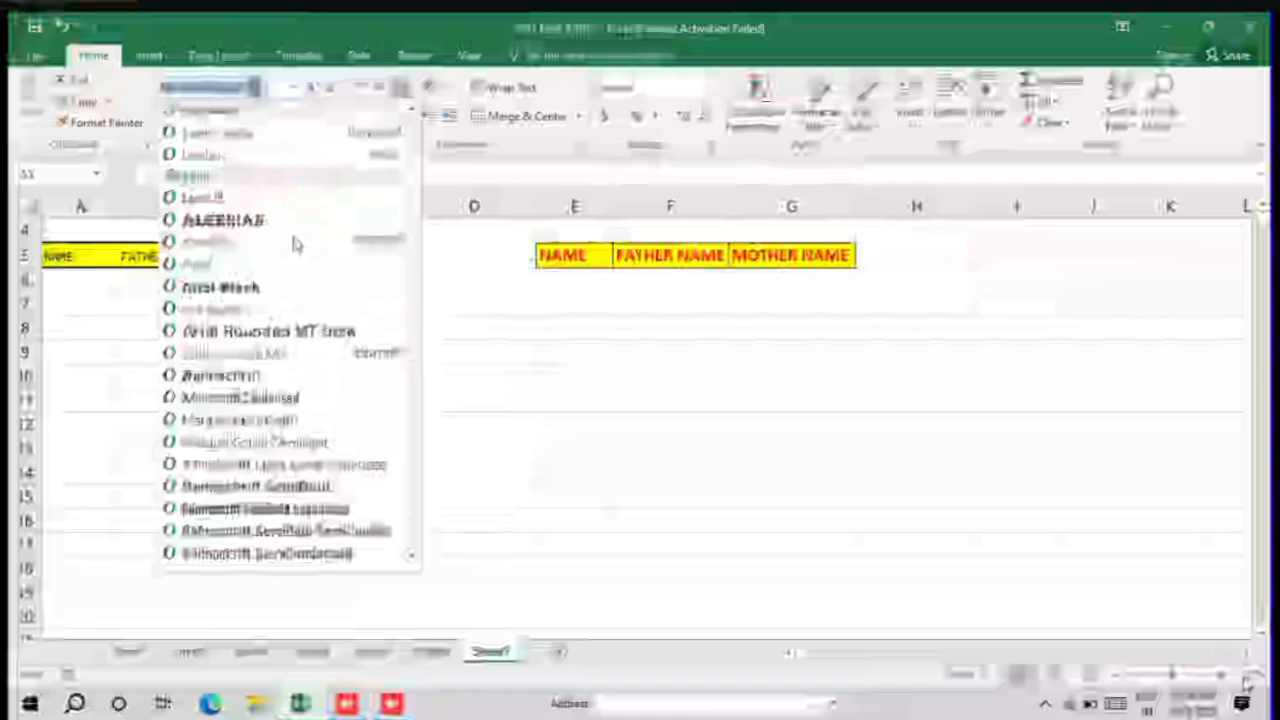
click(380, 156)
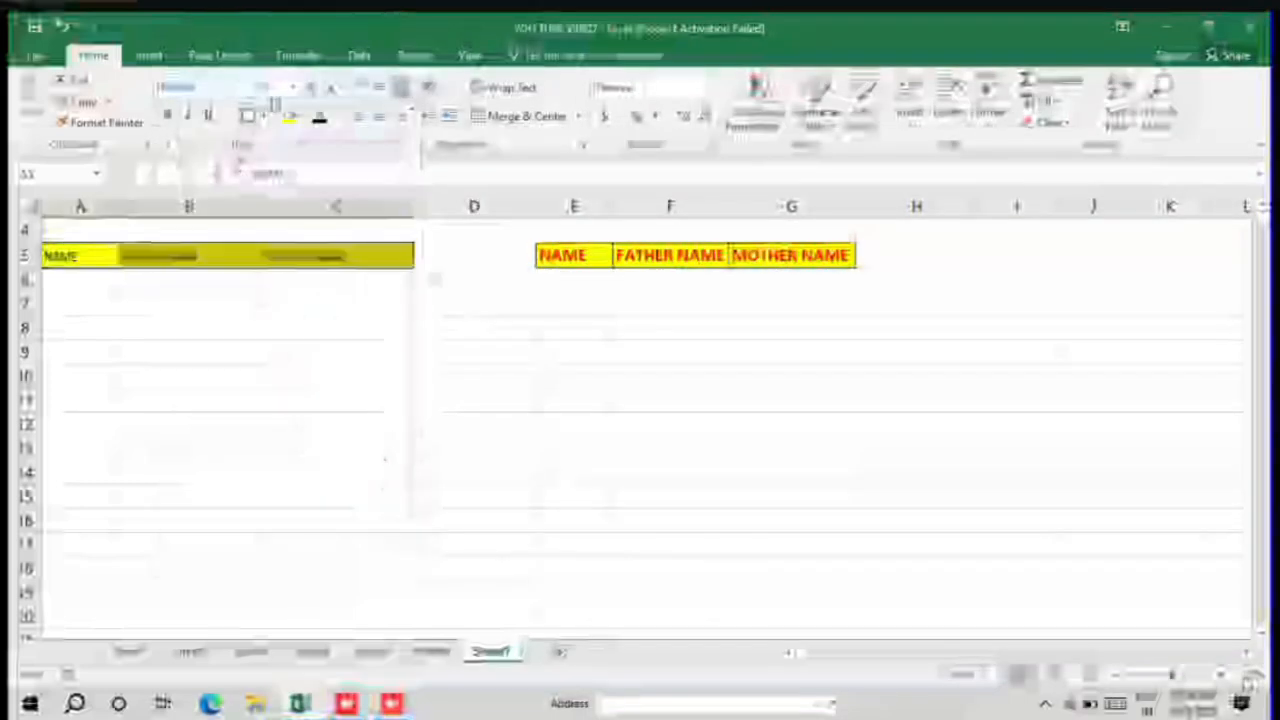
click(293, 88)
click(271, 160)
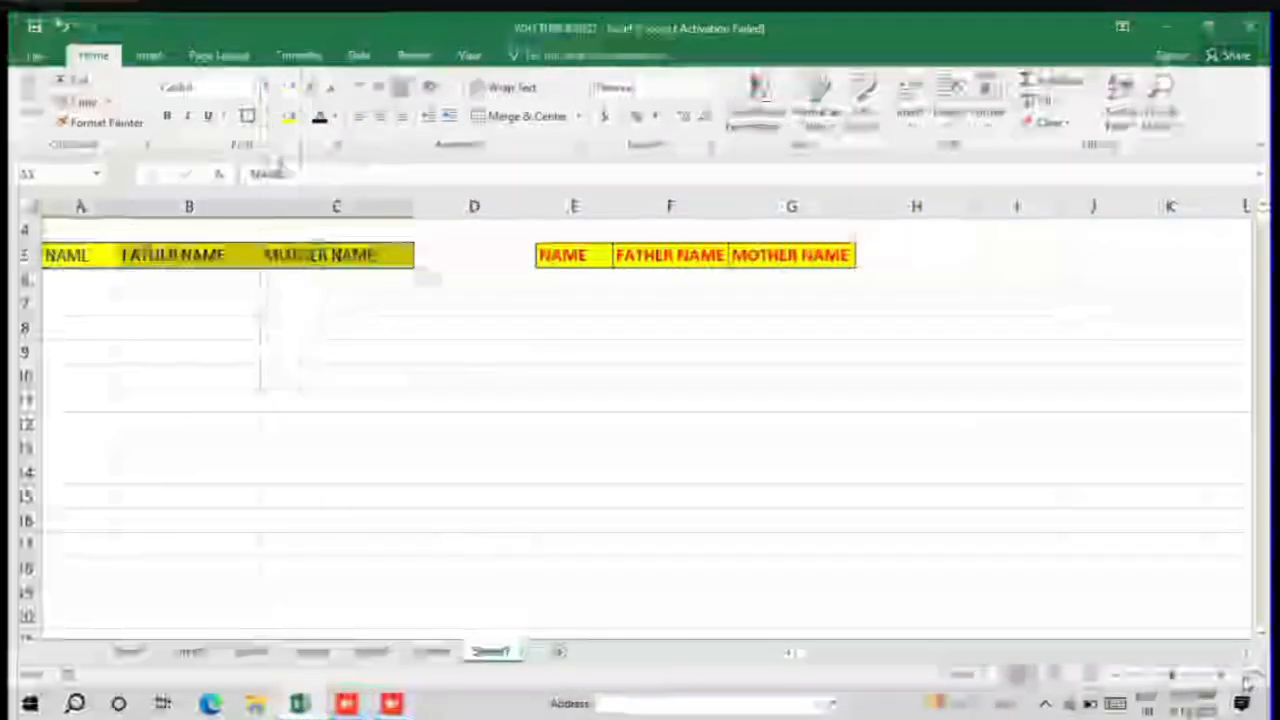
click(168, 116)
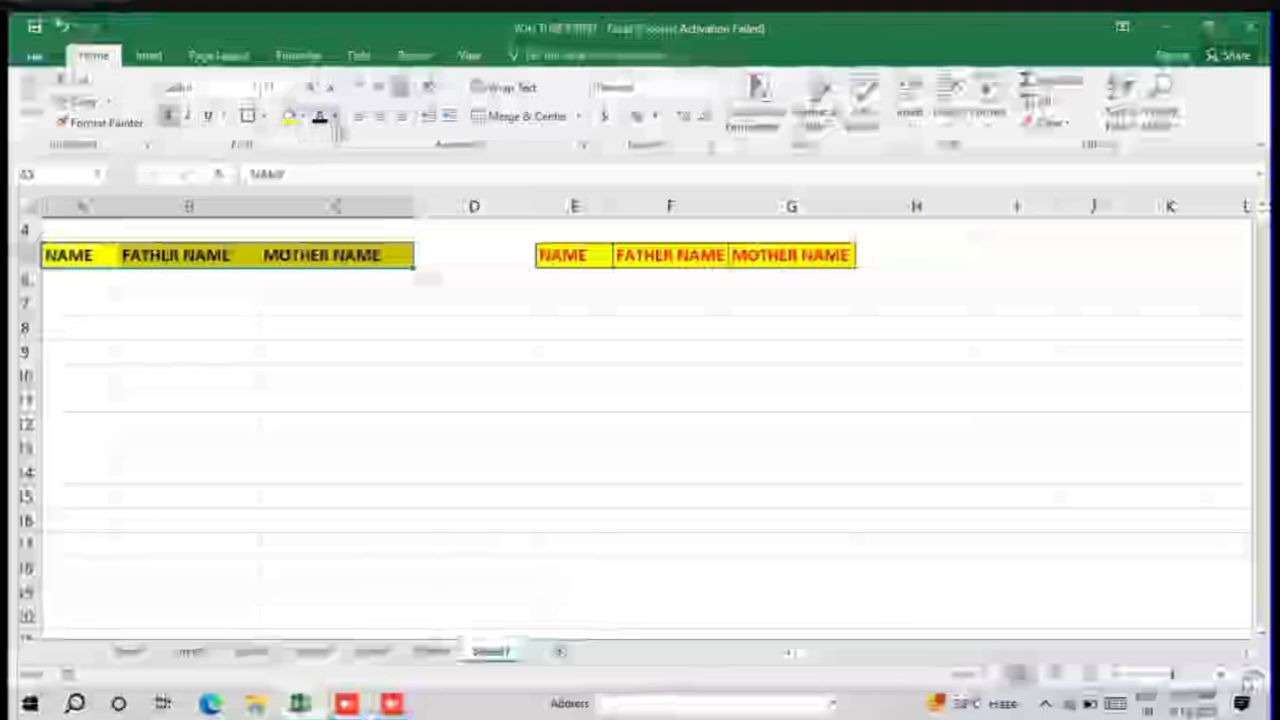
Step: Examine the Custom and Standard palettes of additional font colors for A5:C5 and accept black
click(333, 116)
click(359, 305)
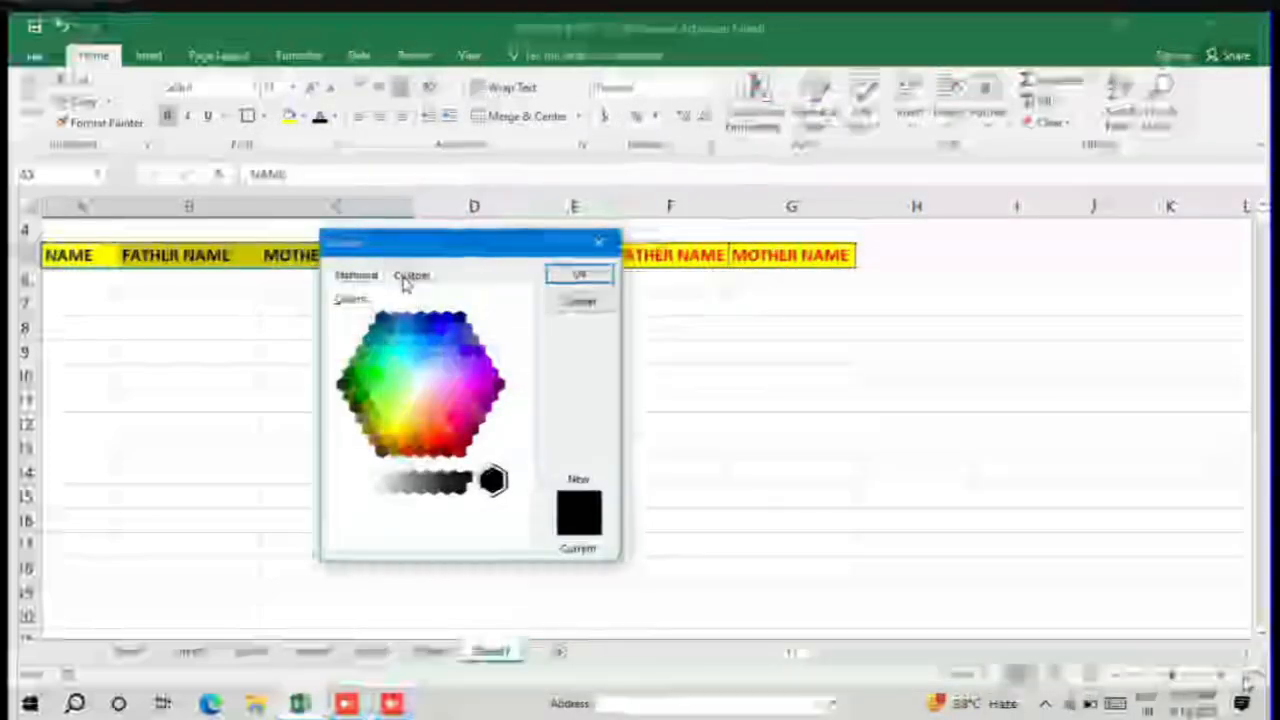
click(406, 282)
click(348, 284)
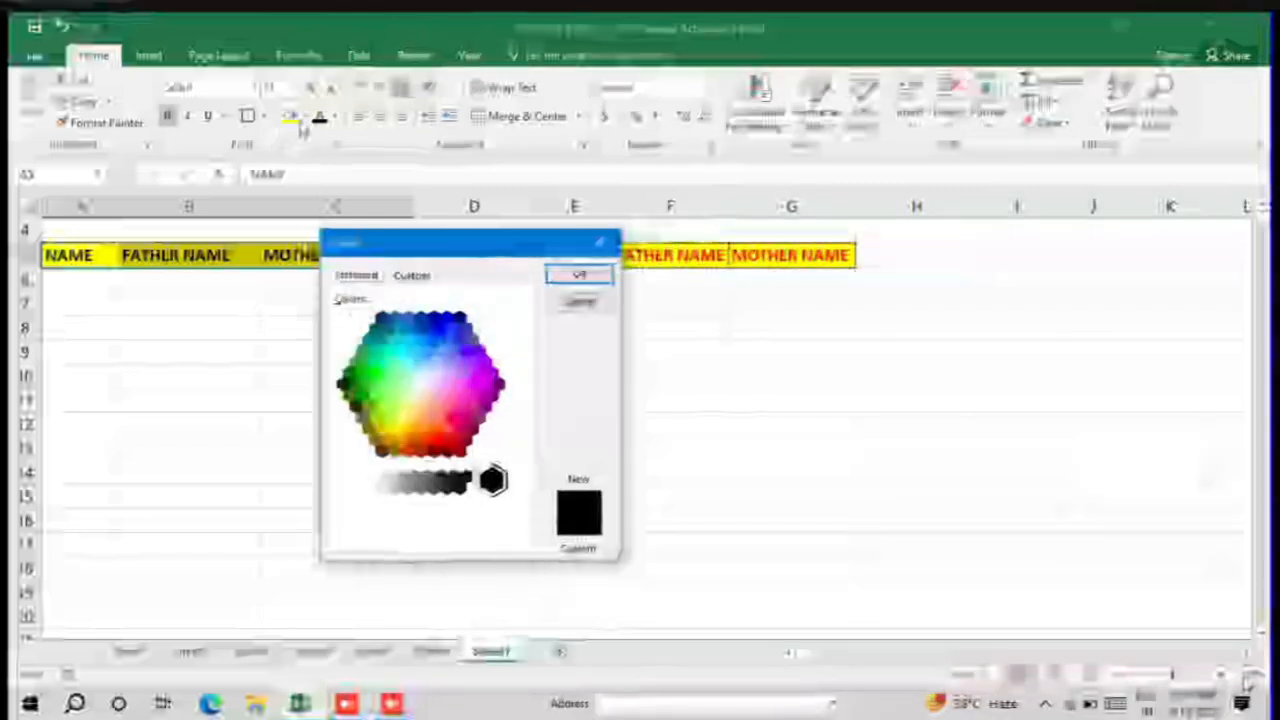
click(579, 274)
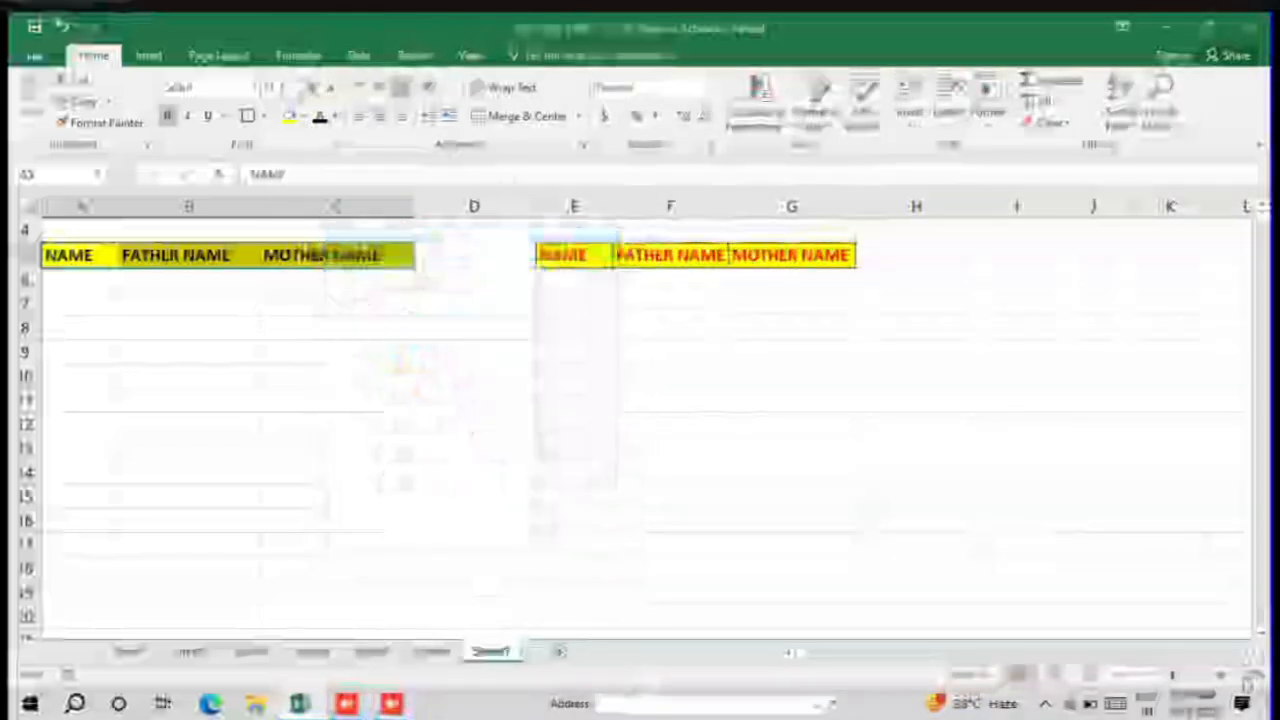
Step: Fill A5:C5 with a light orange from the Standard palette of additional fill colors and deselect the range
click(301, 117)
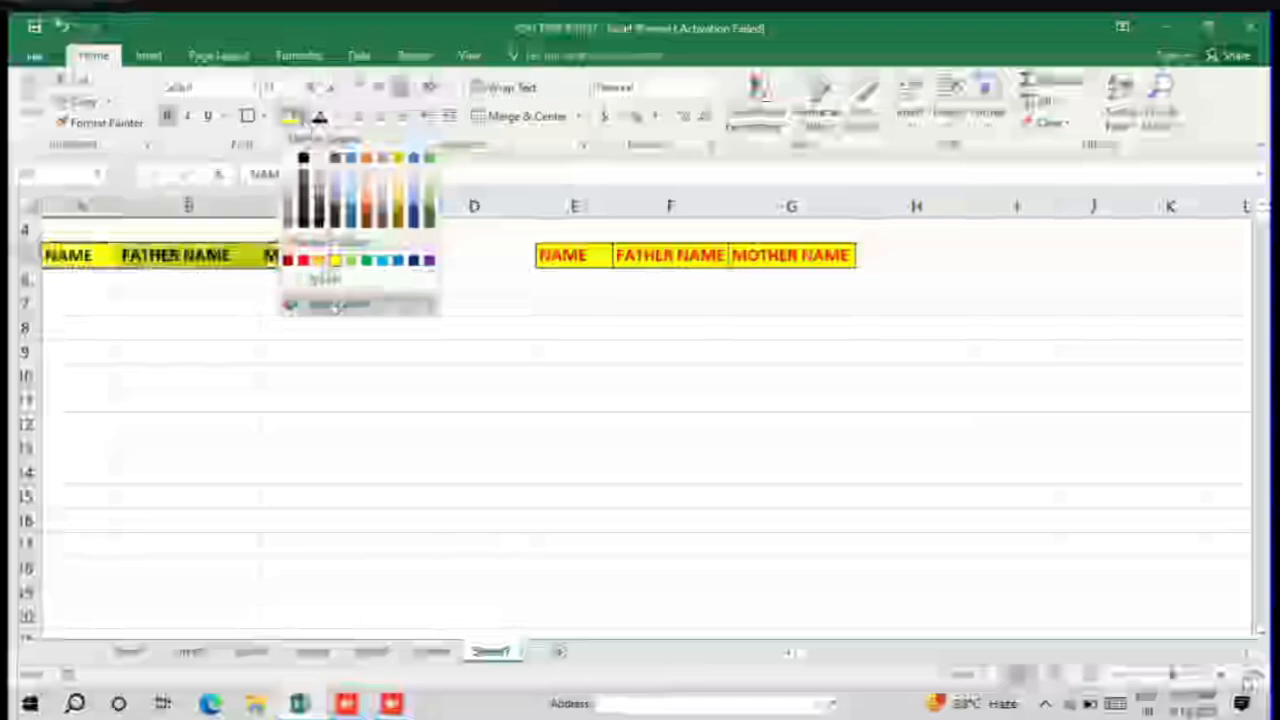
click(330, 302)
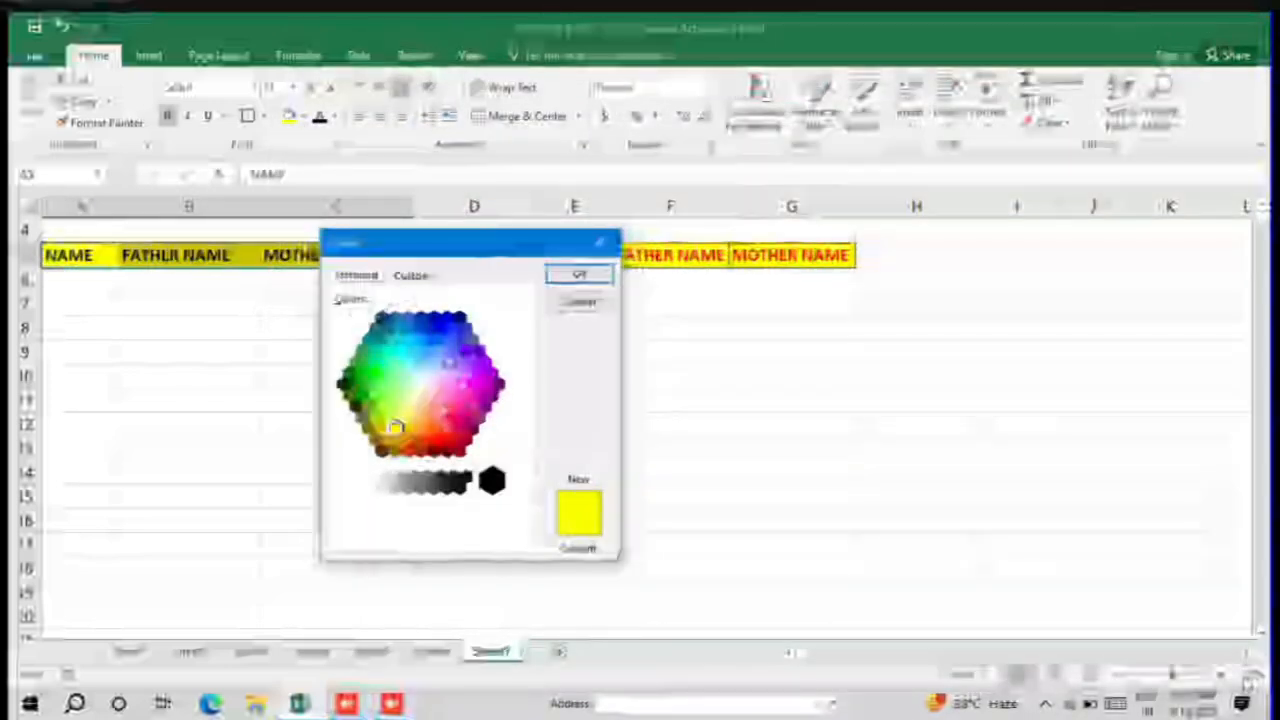
click(415, 418)
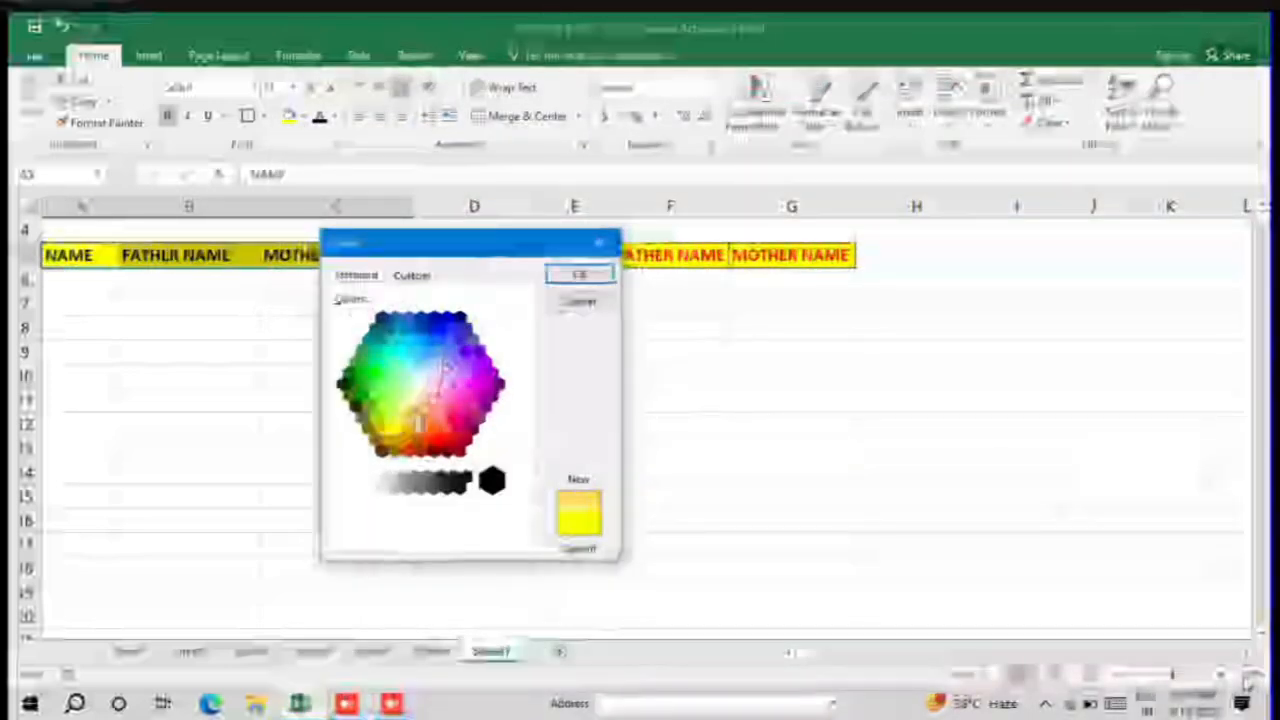
click(600, 278)
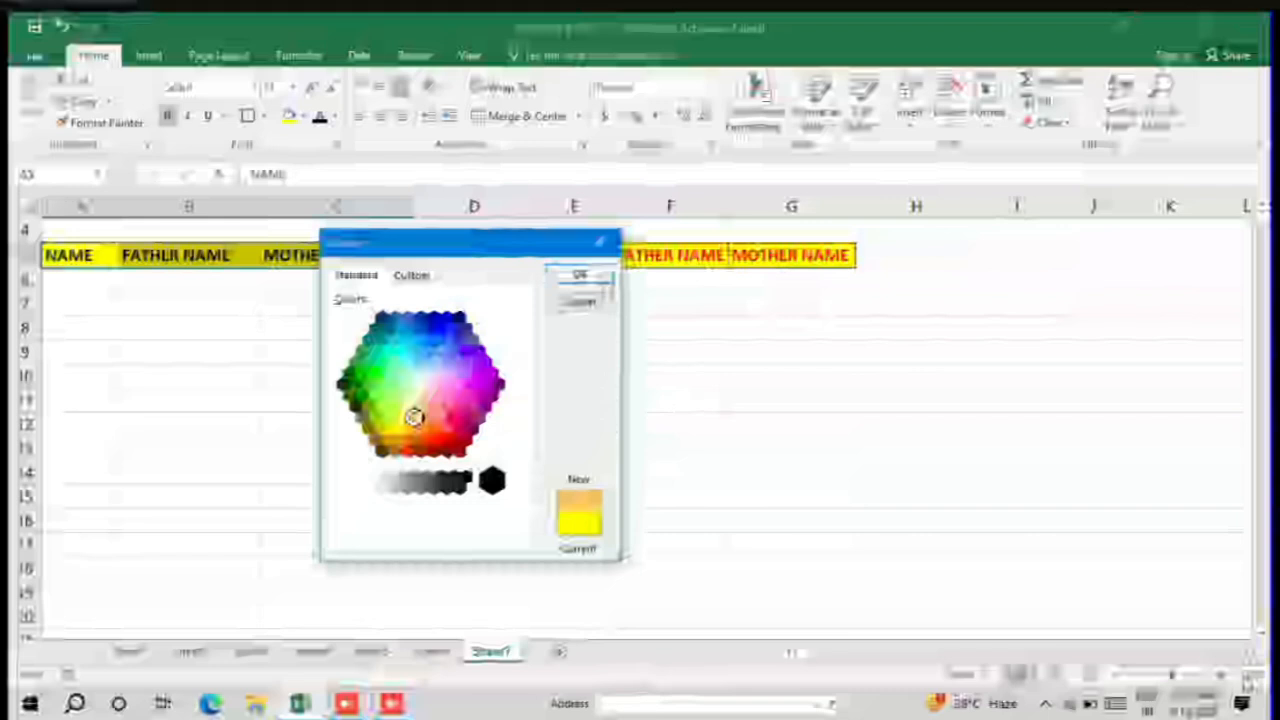
click(303, 330)
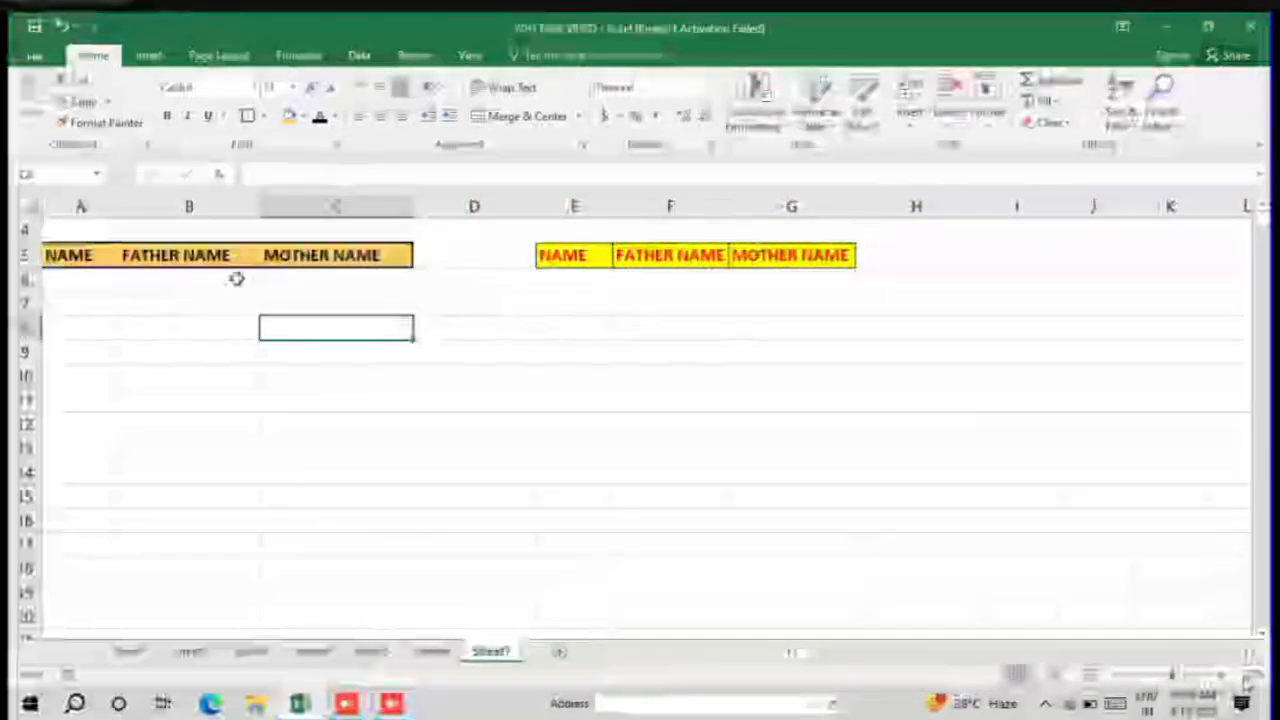